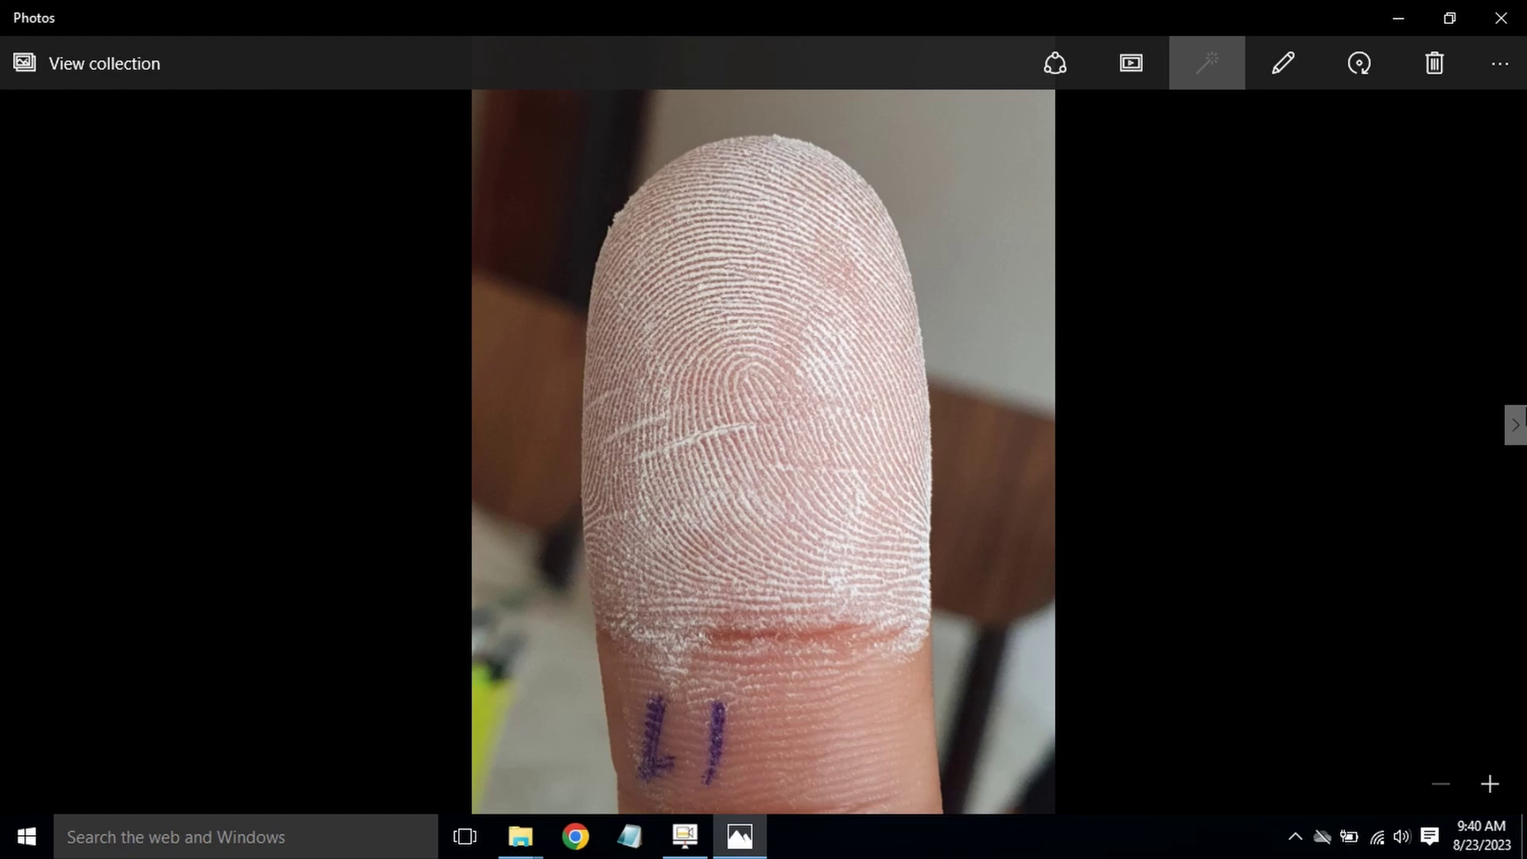
Step: Review the fingerprint photos L2 through R5, then reopen L1.jpg
left_click(1514, 430)
left_click(1514, 430)
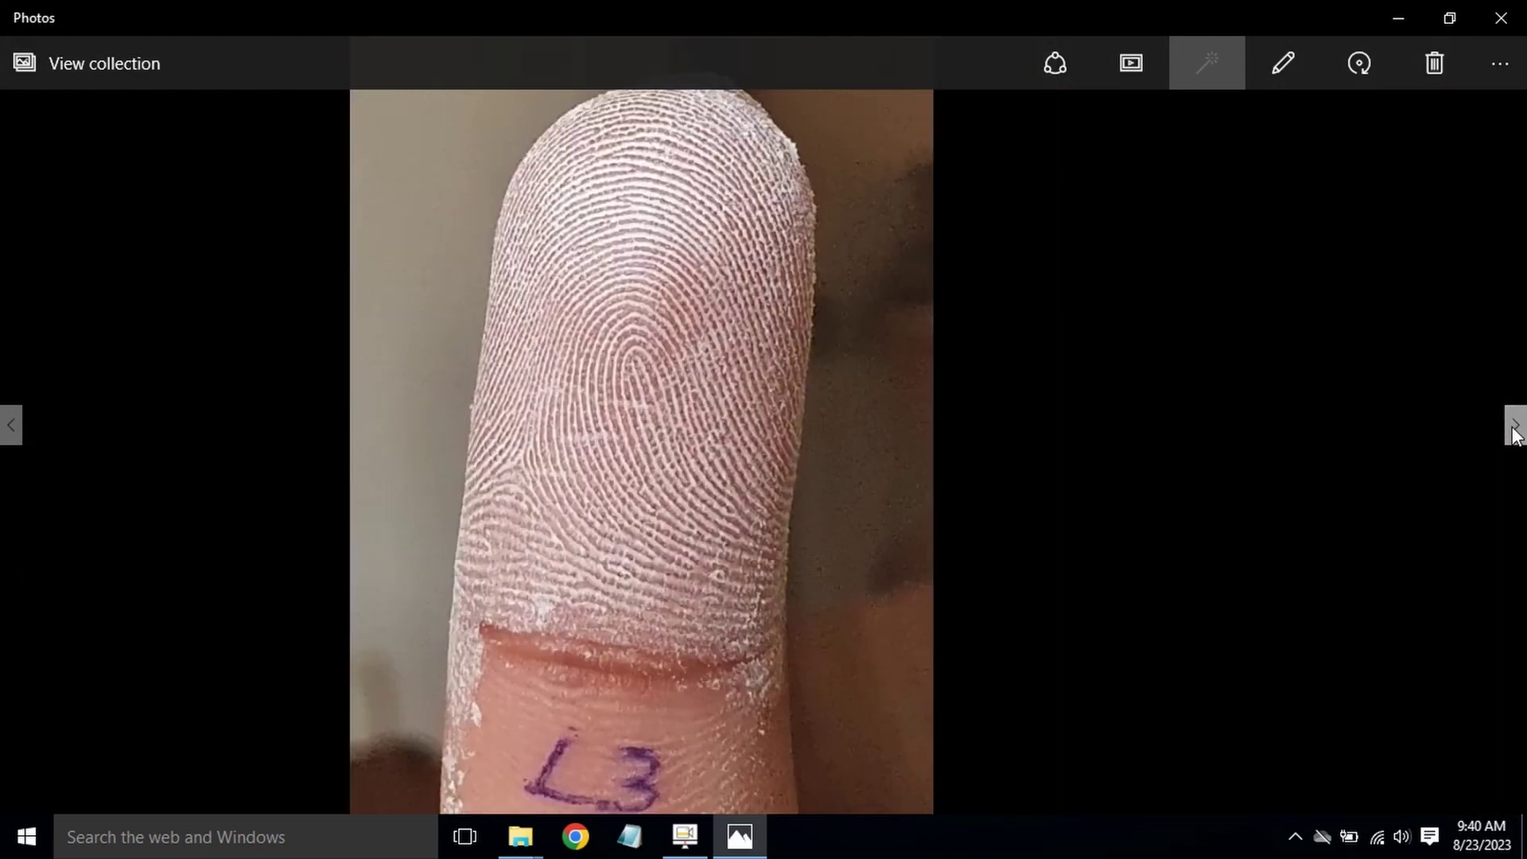
left_click(1514, 430)
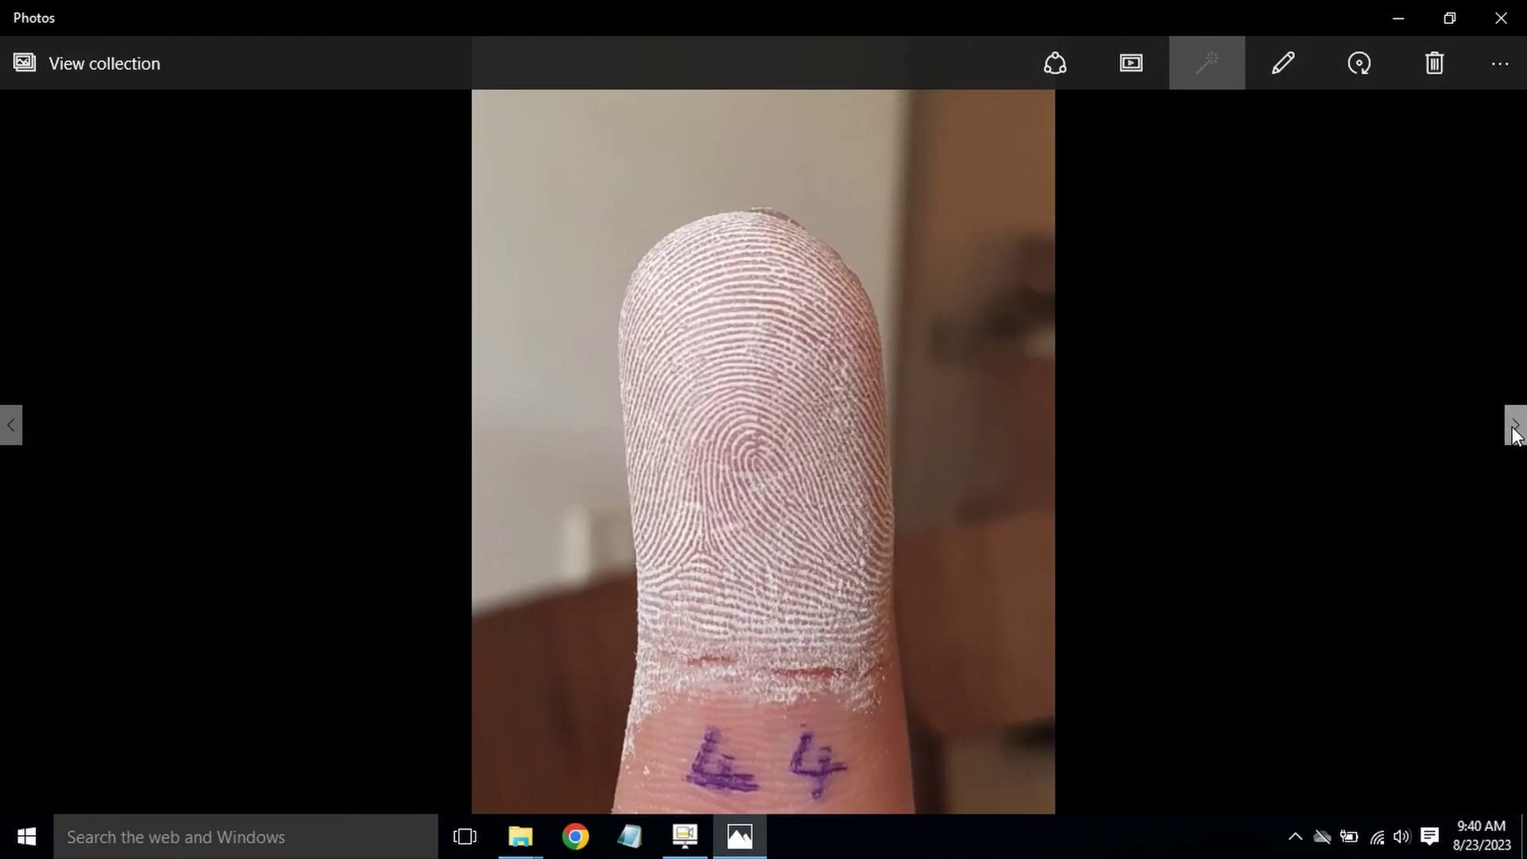
left_click(1514, 429)
left_click(1514, 430)
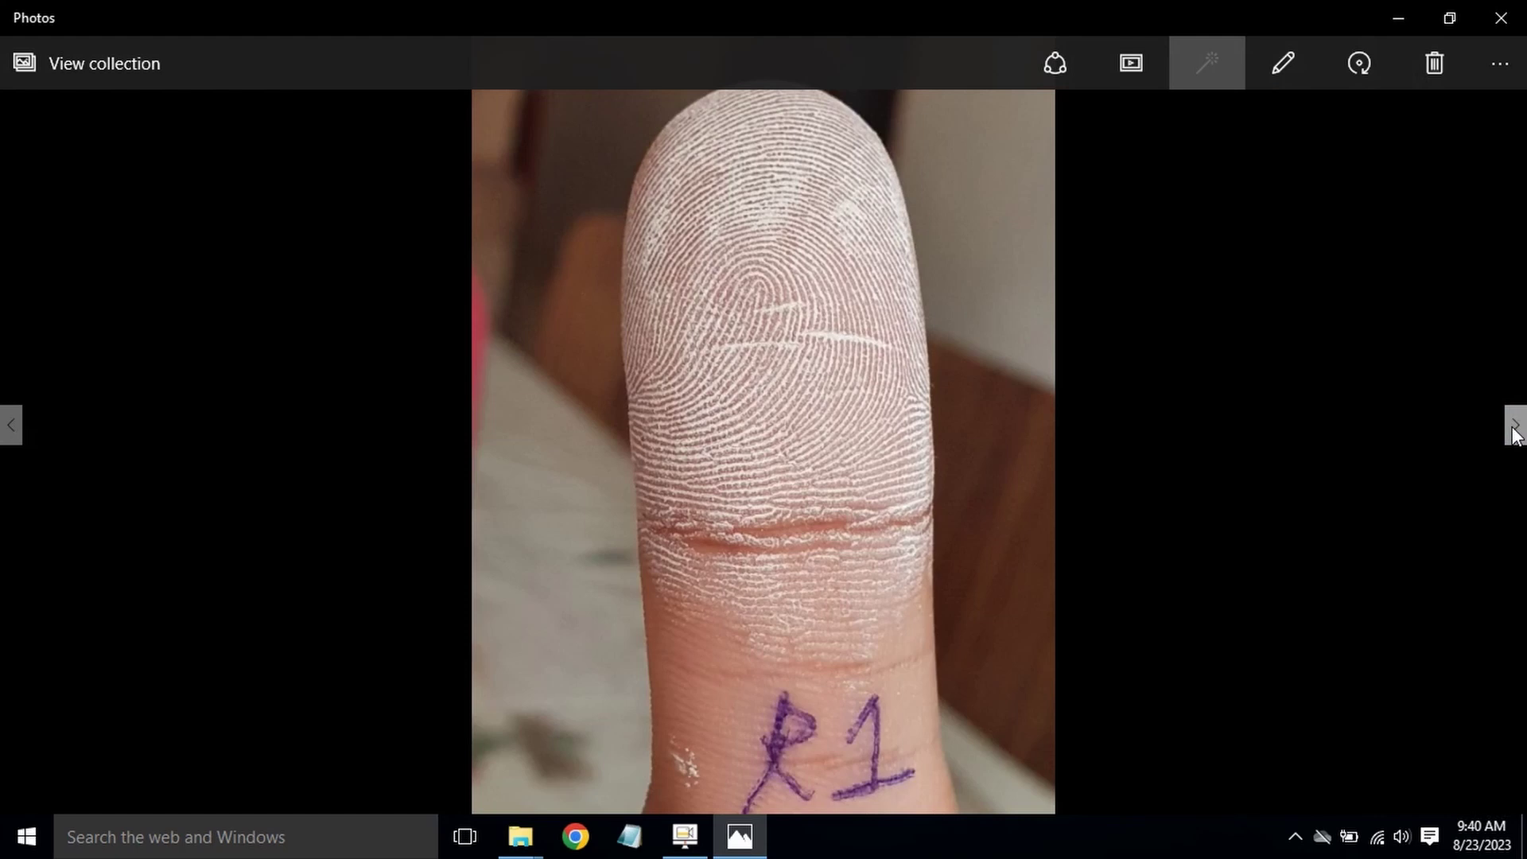
left_click(1514, 429)
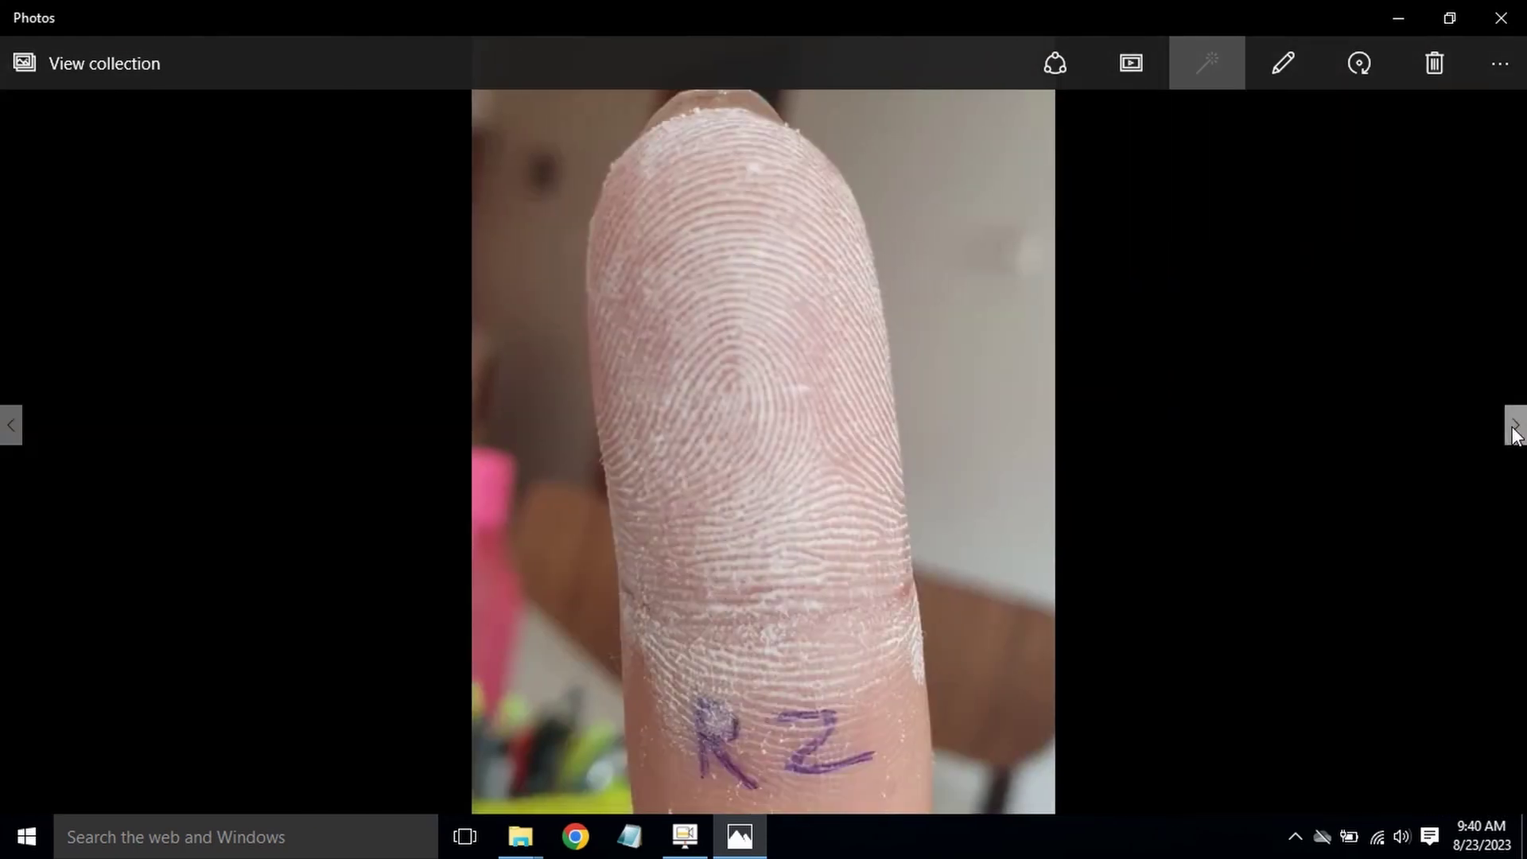
left_click(1514, 430)
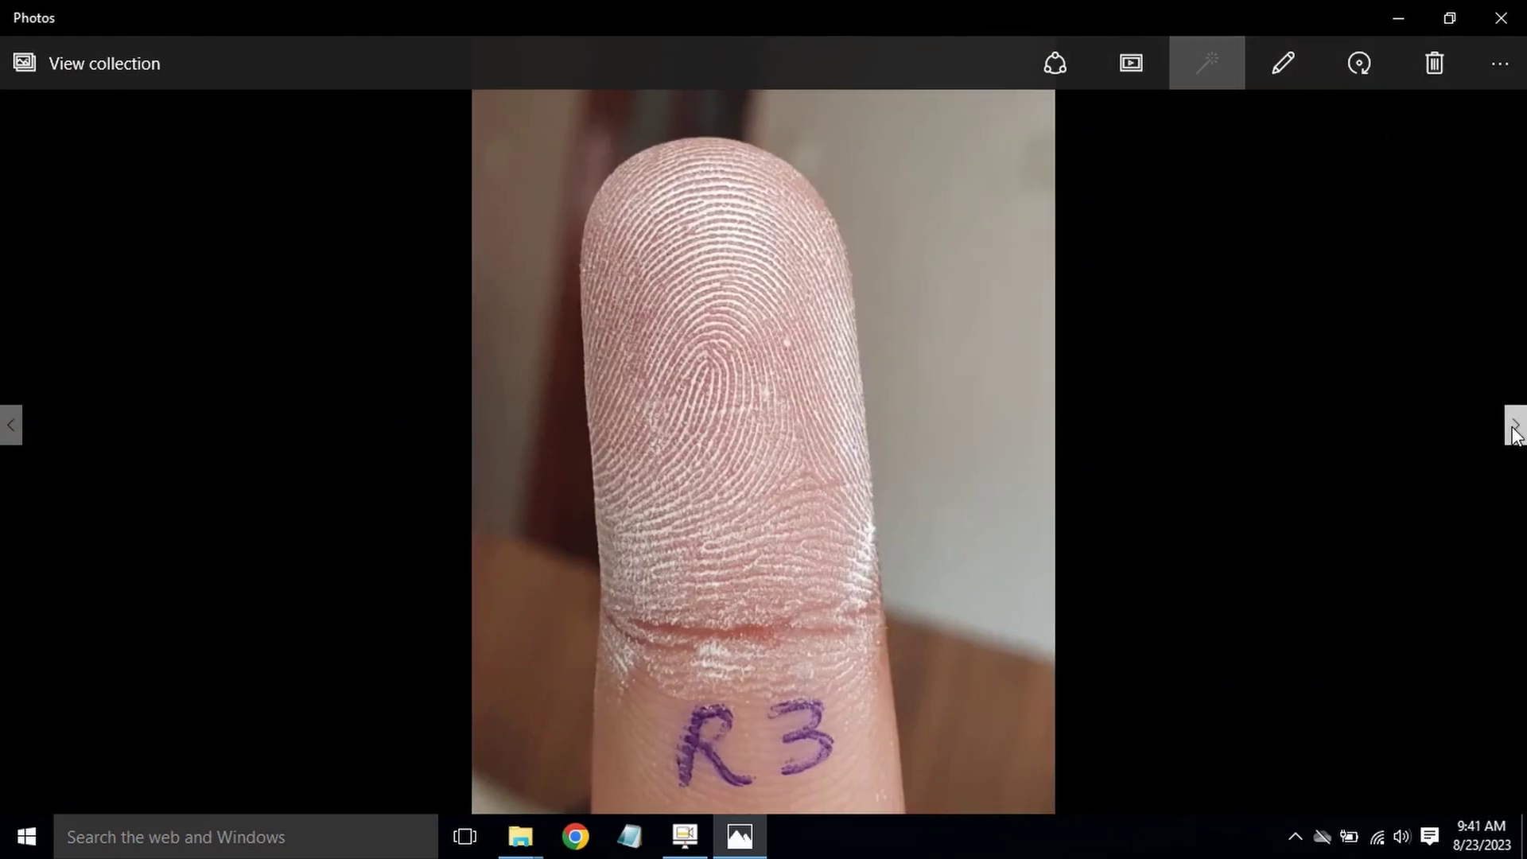
left_click(1514, 429)
left_click(1514, 430)
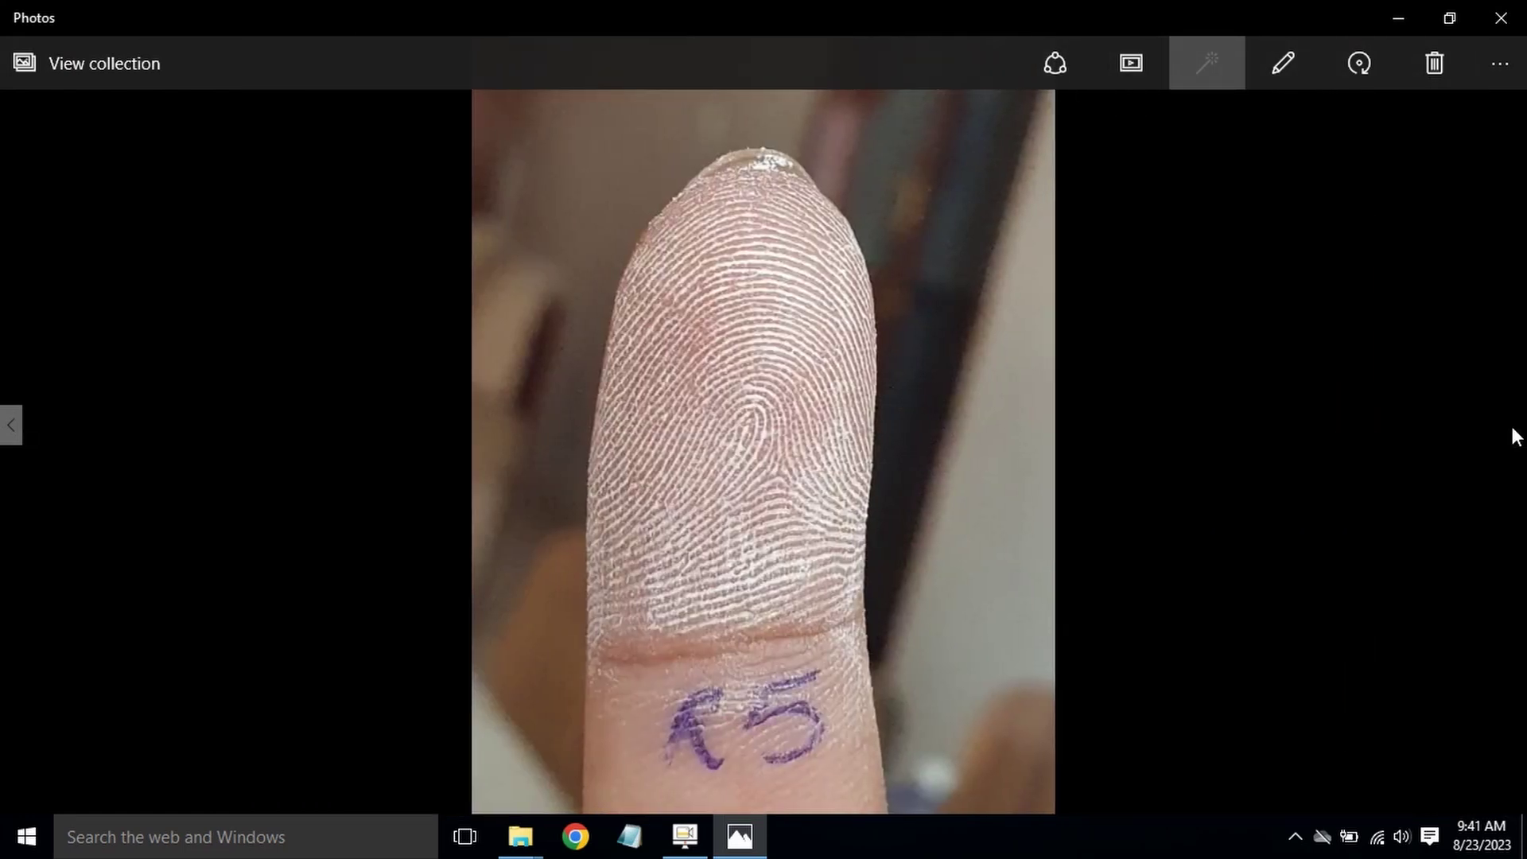
left_click(1511, 14)
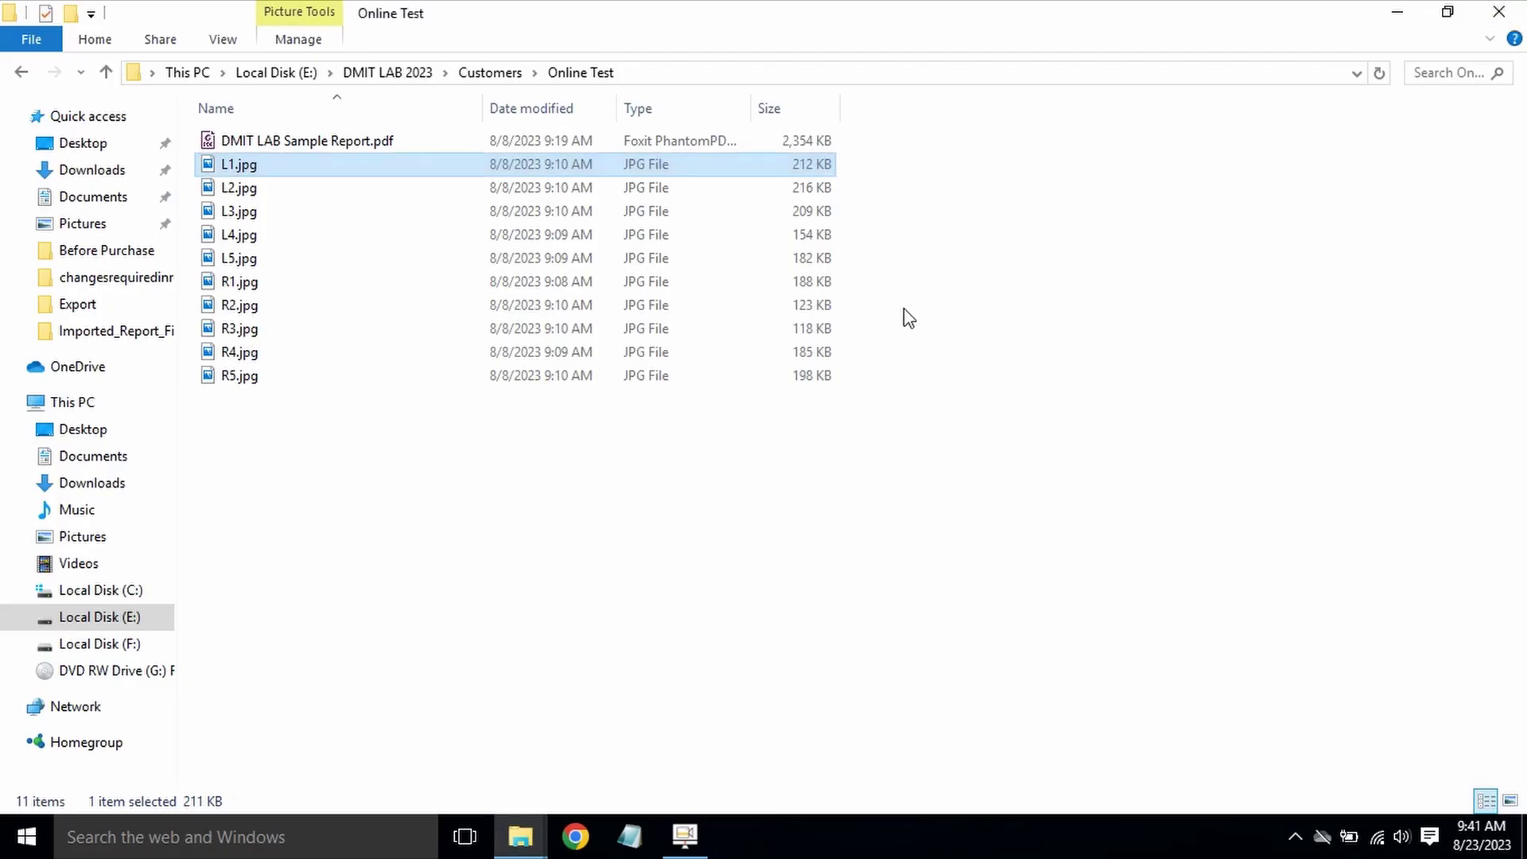
double_click(247, 165)
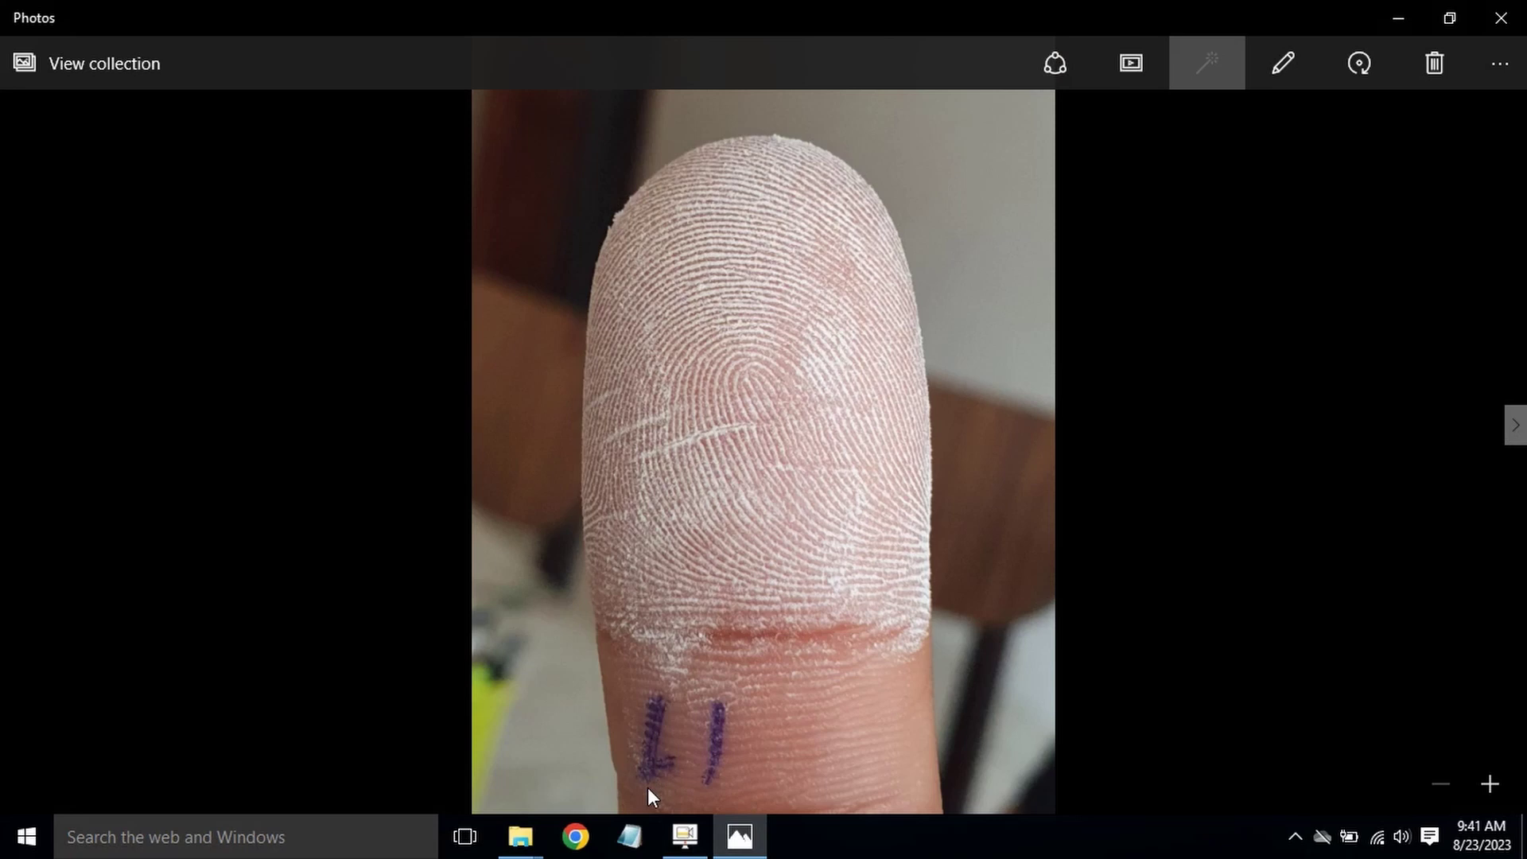
Step: Launch Chrome with the DMIT Lab profile and go to the DMIT Application address
left_click(576, 836)
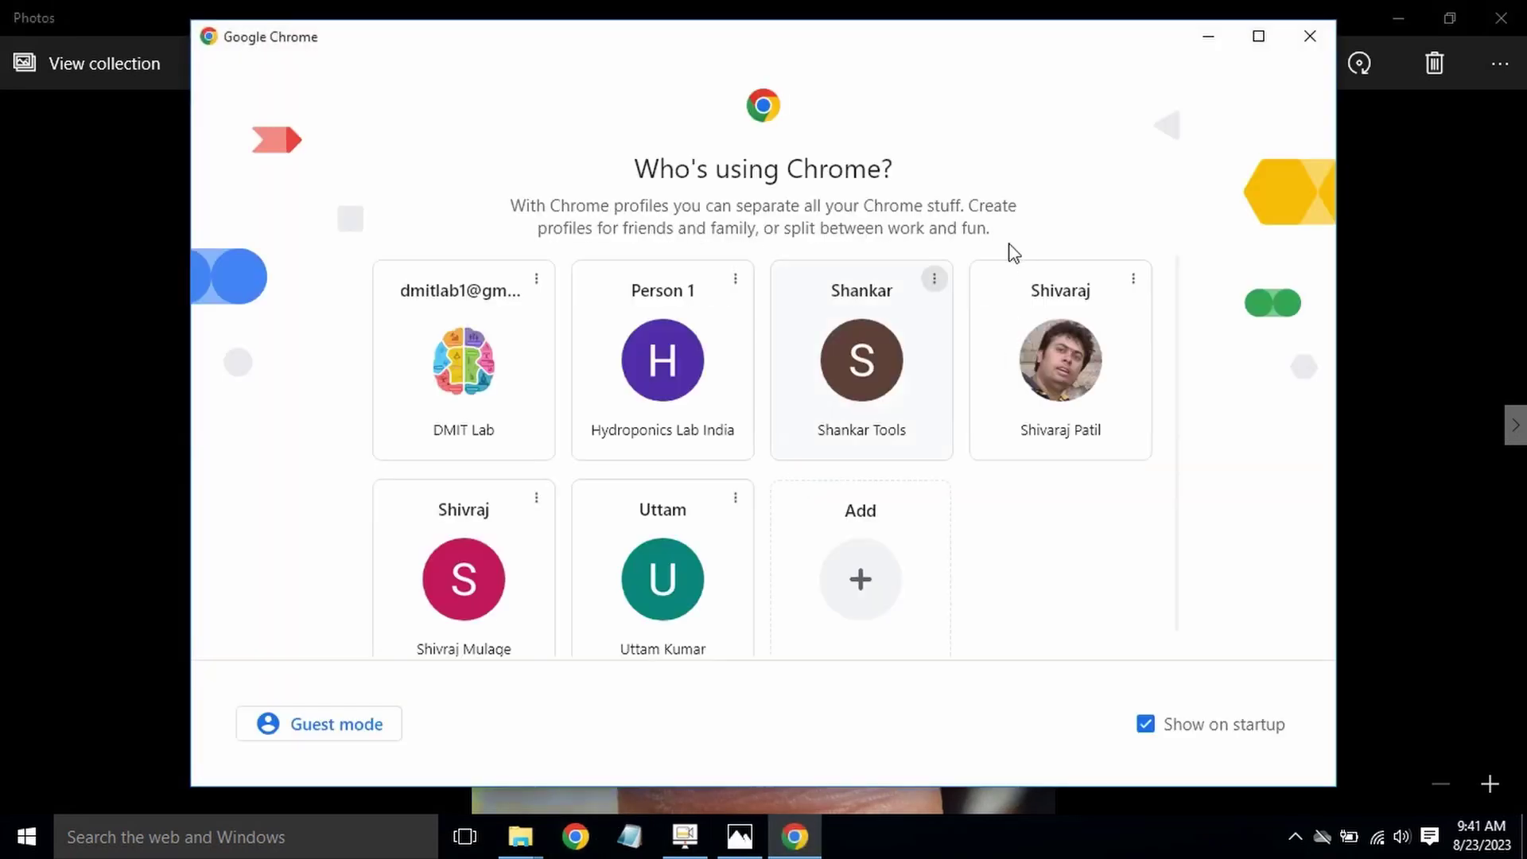
left_click(438, 407)
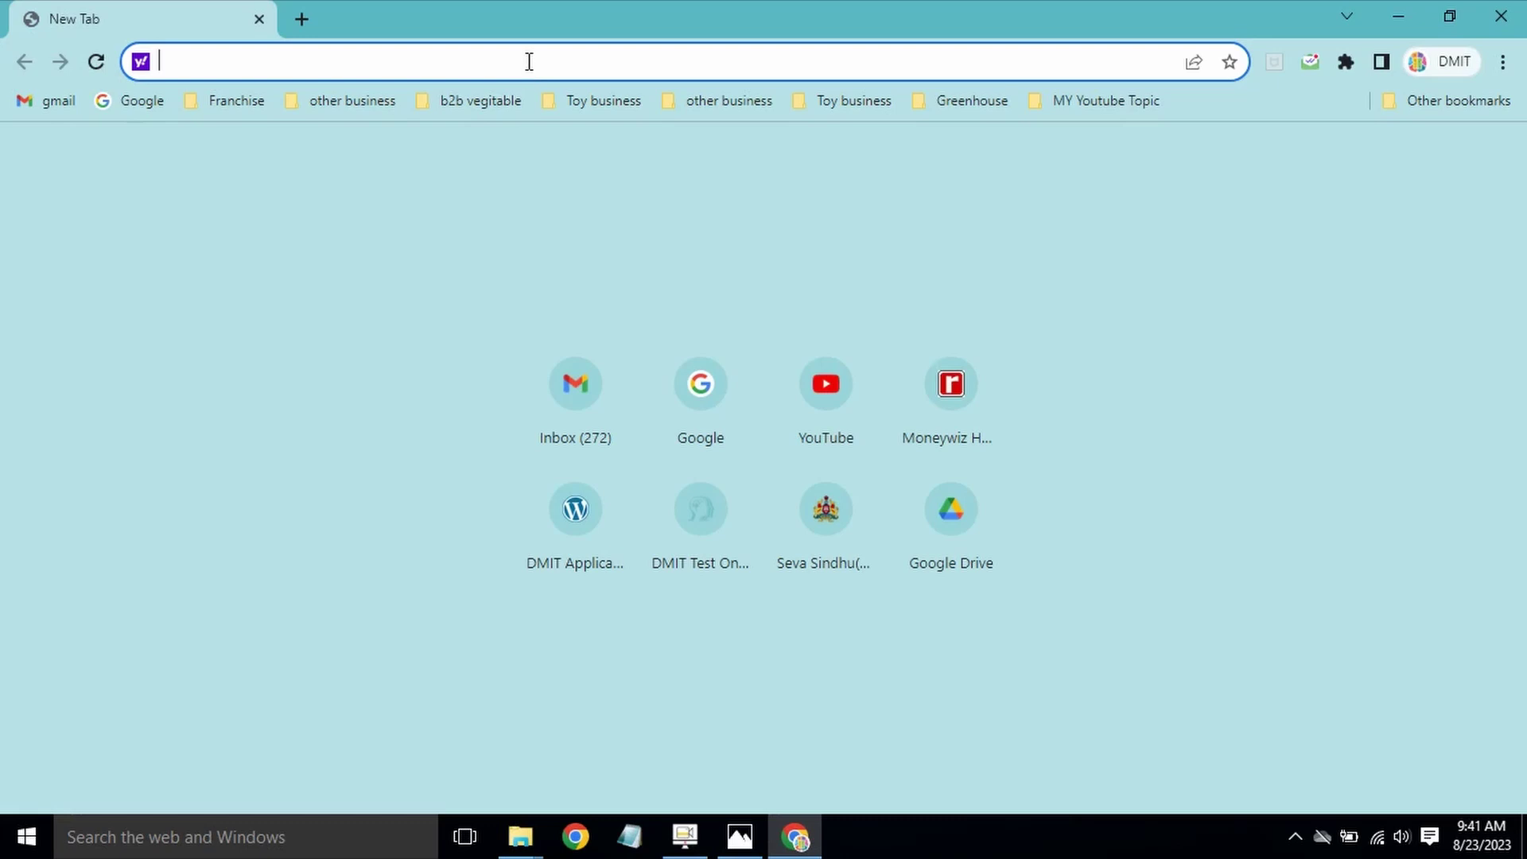
type("d")
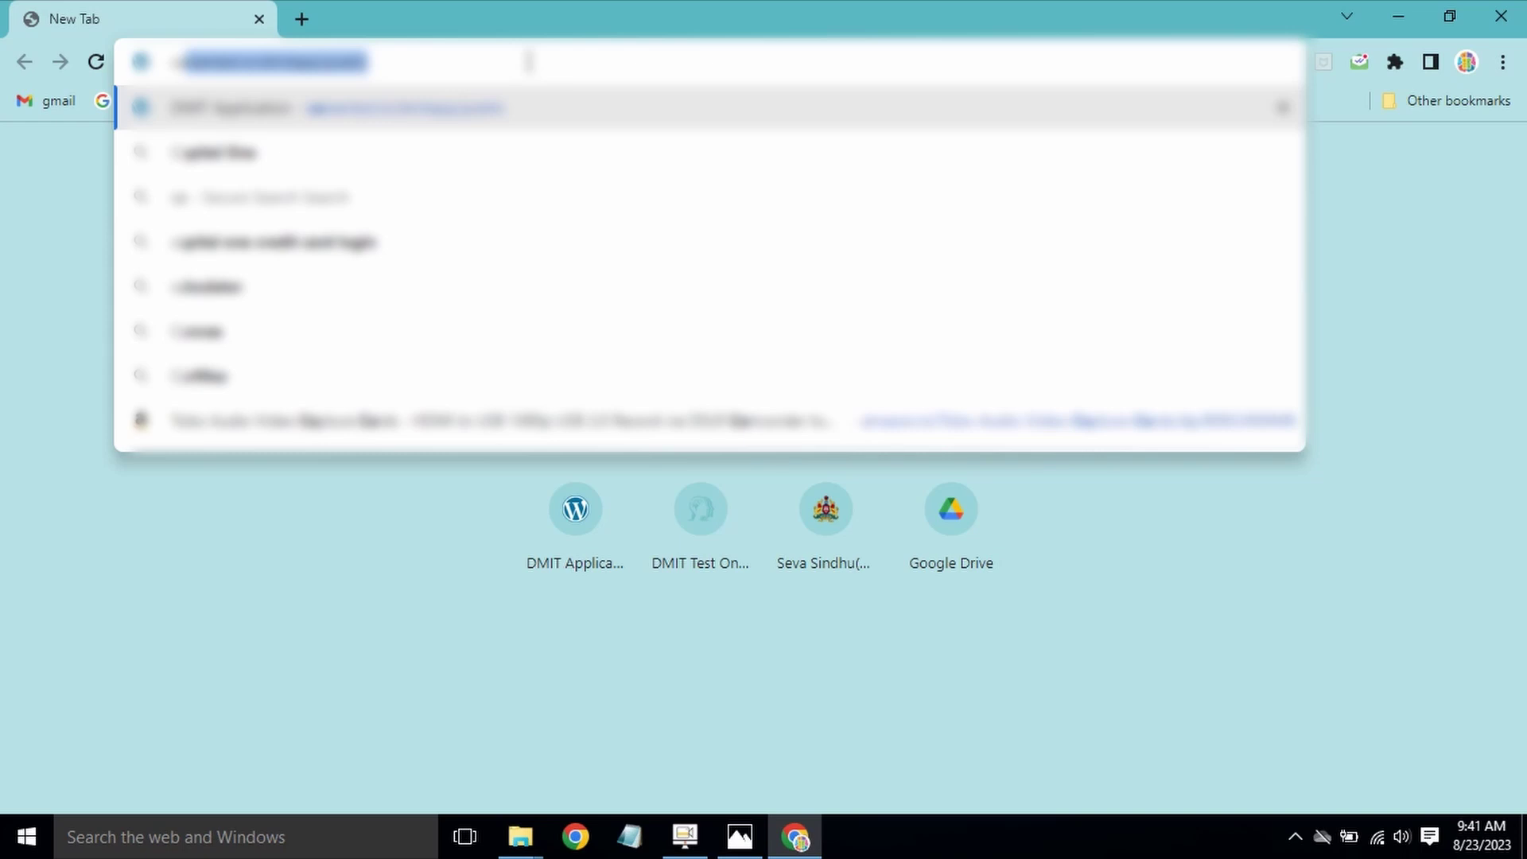
key("Return")
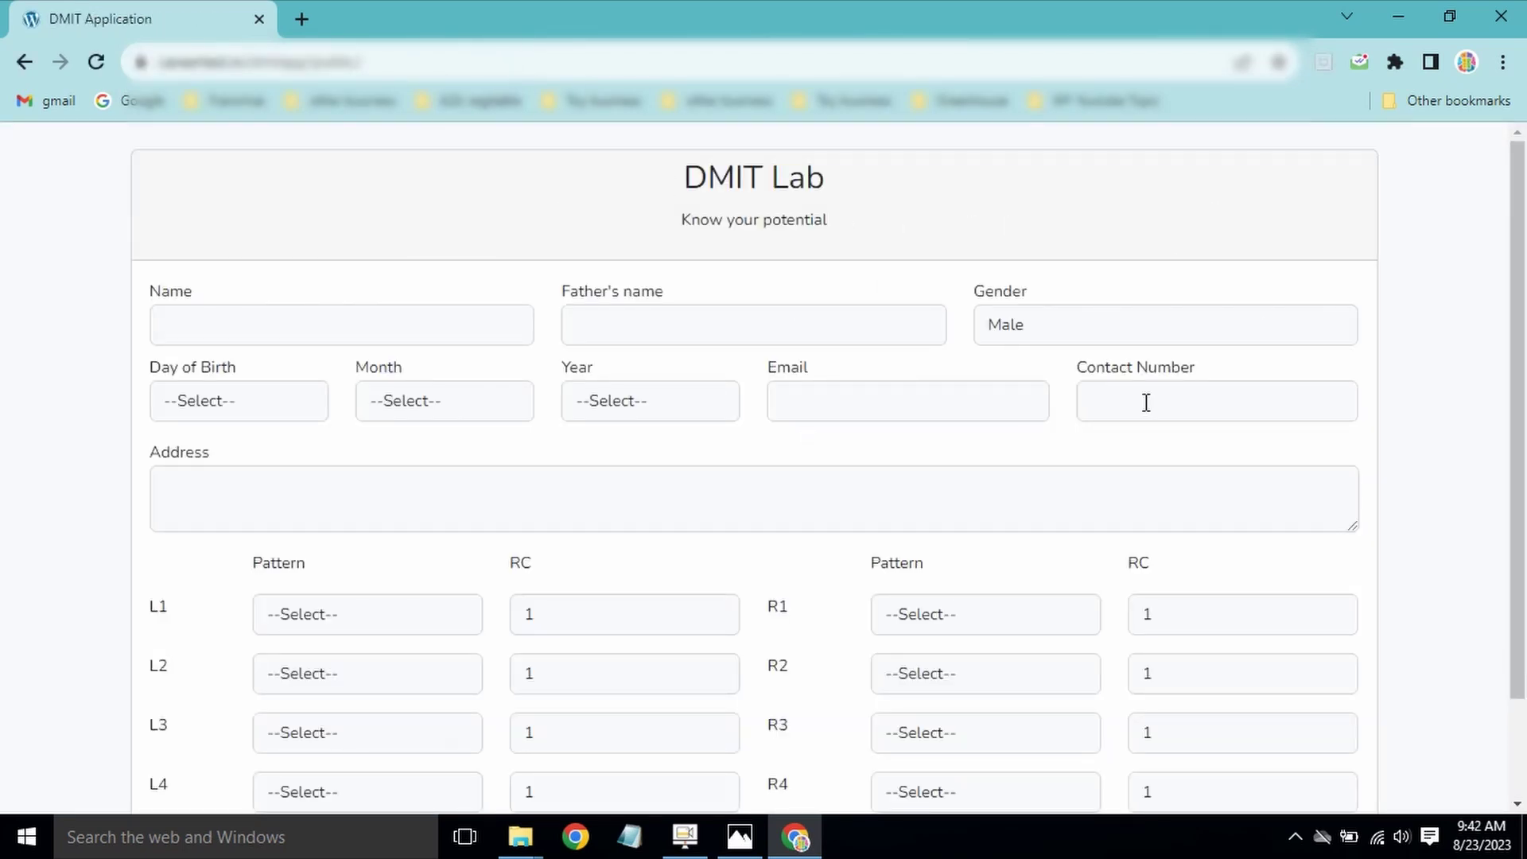
Step: Enter name ABC and father's name XYZ, keeping gender Male
left_click(314, 333)
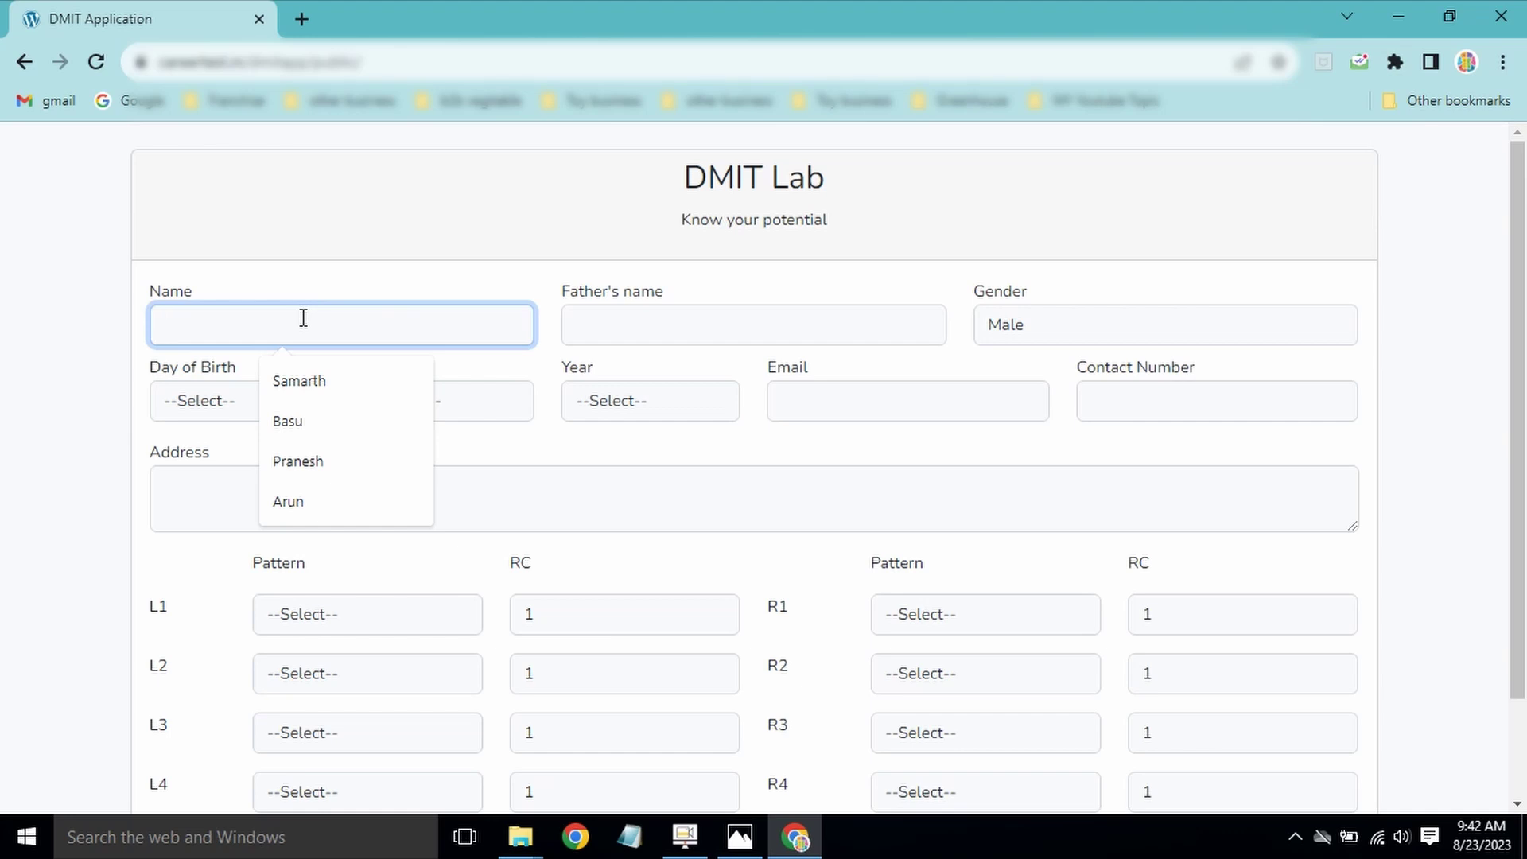
type("ABC")
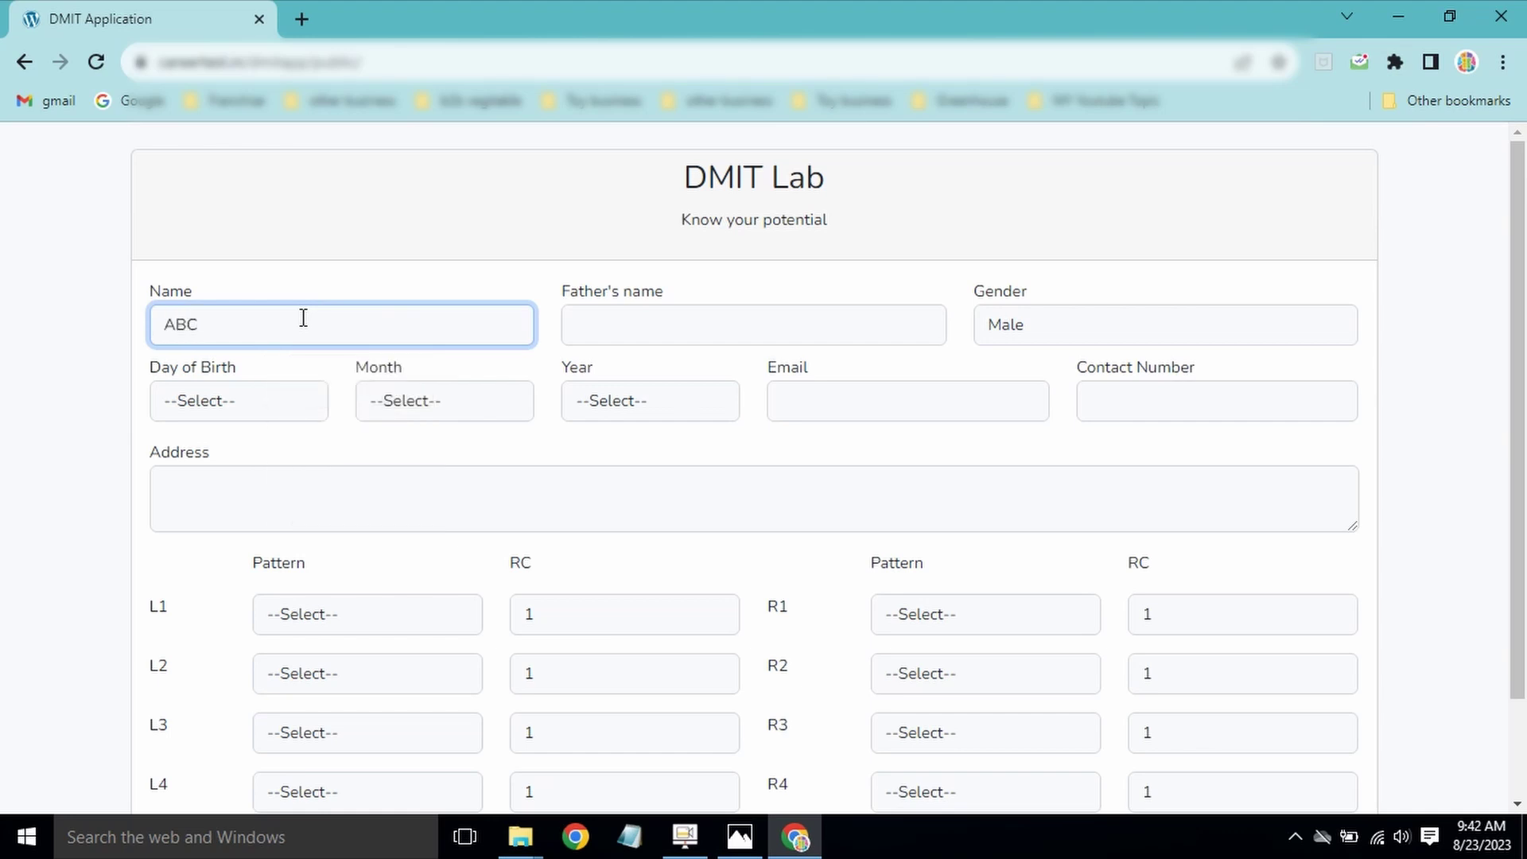
left_click(773, 321)
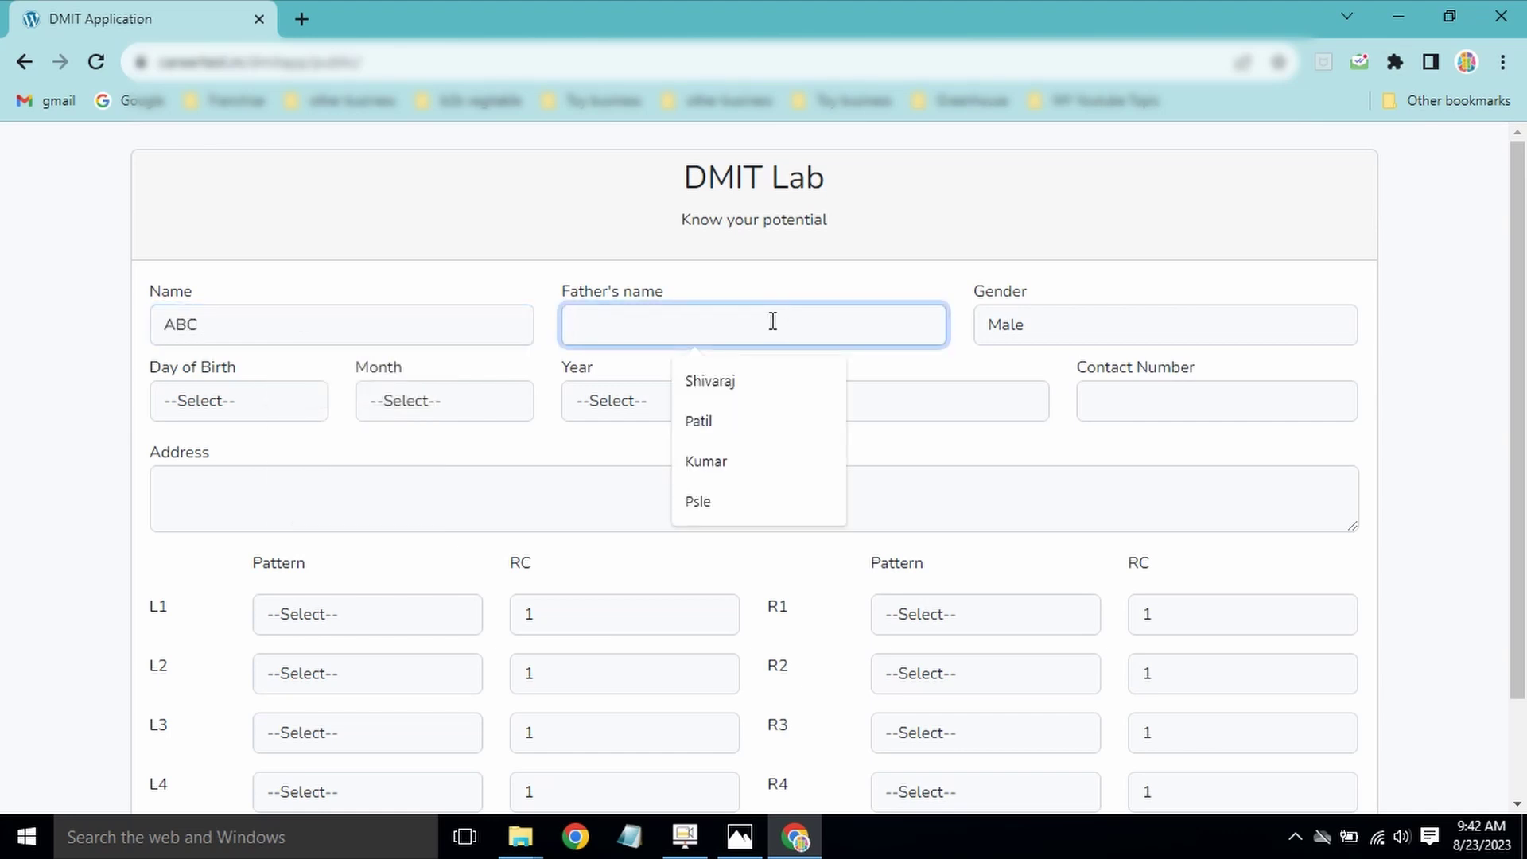
type("XYZ")
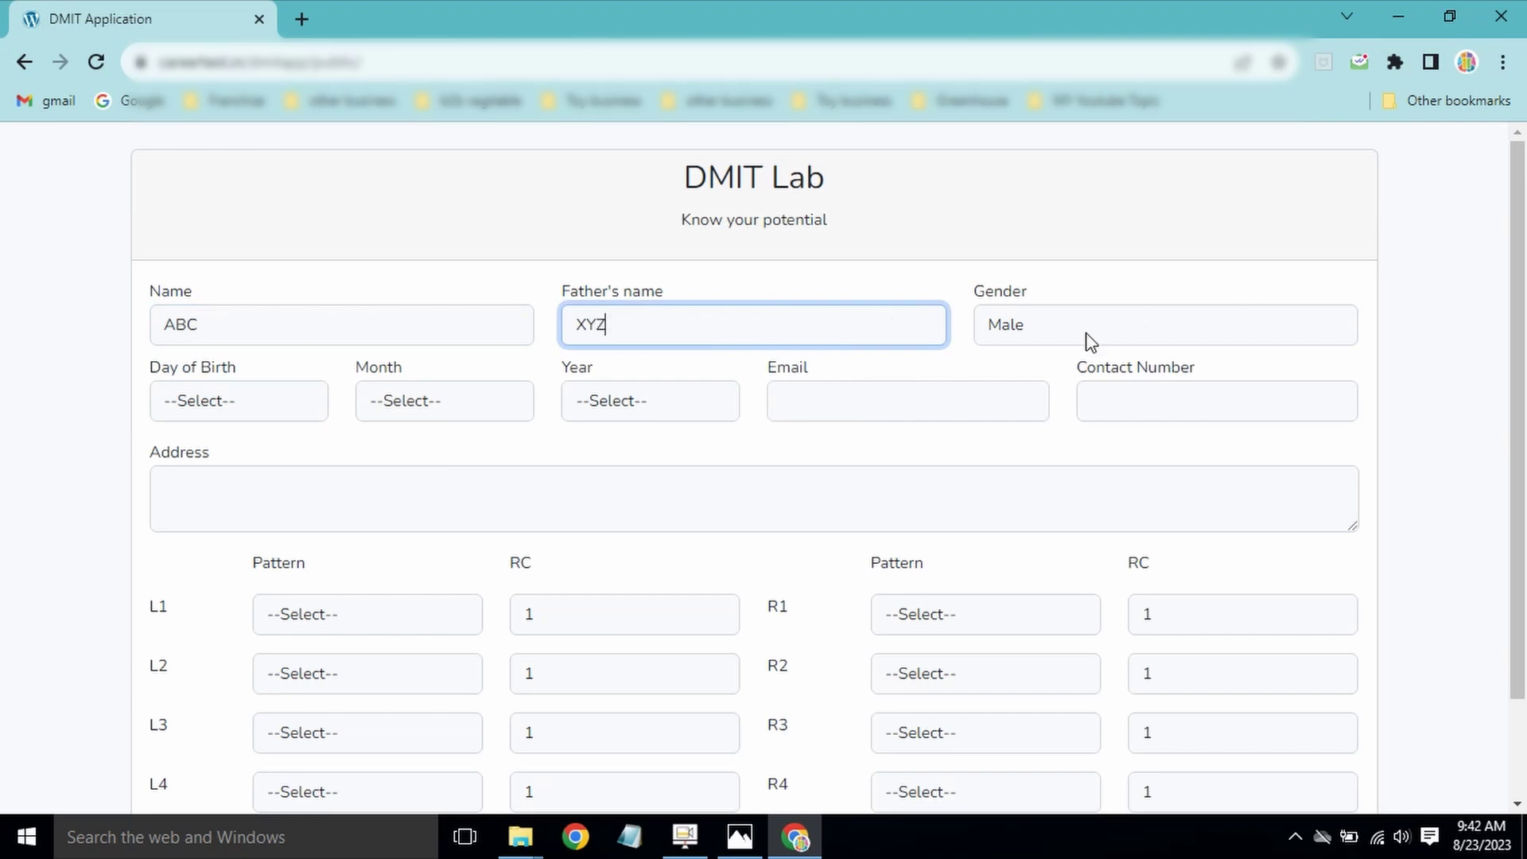
left_click(1045, 329)
left_click(1047, 328)
Step: Choose day 7 and month 6 for the birth date and scroll the year list
left_click(225, 408)
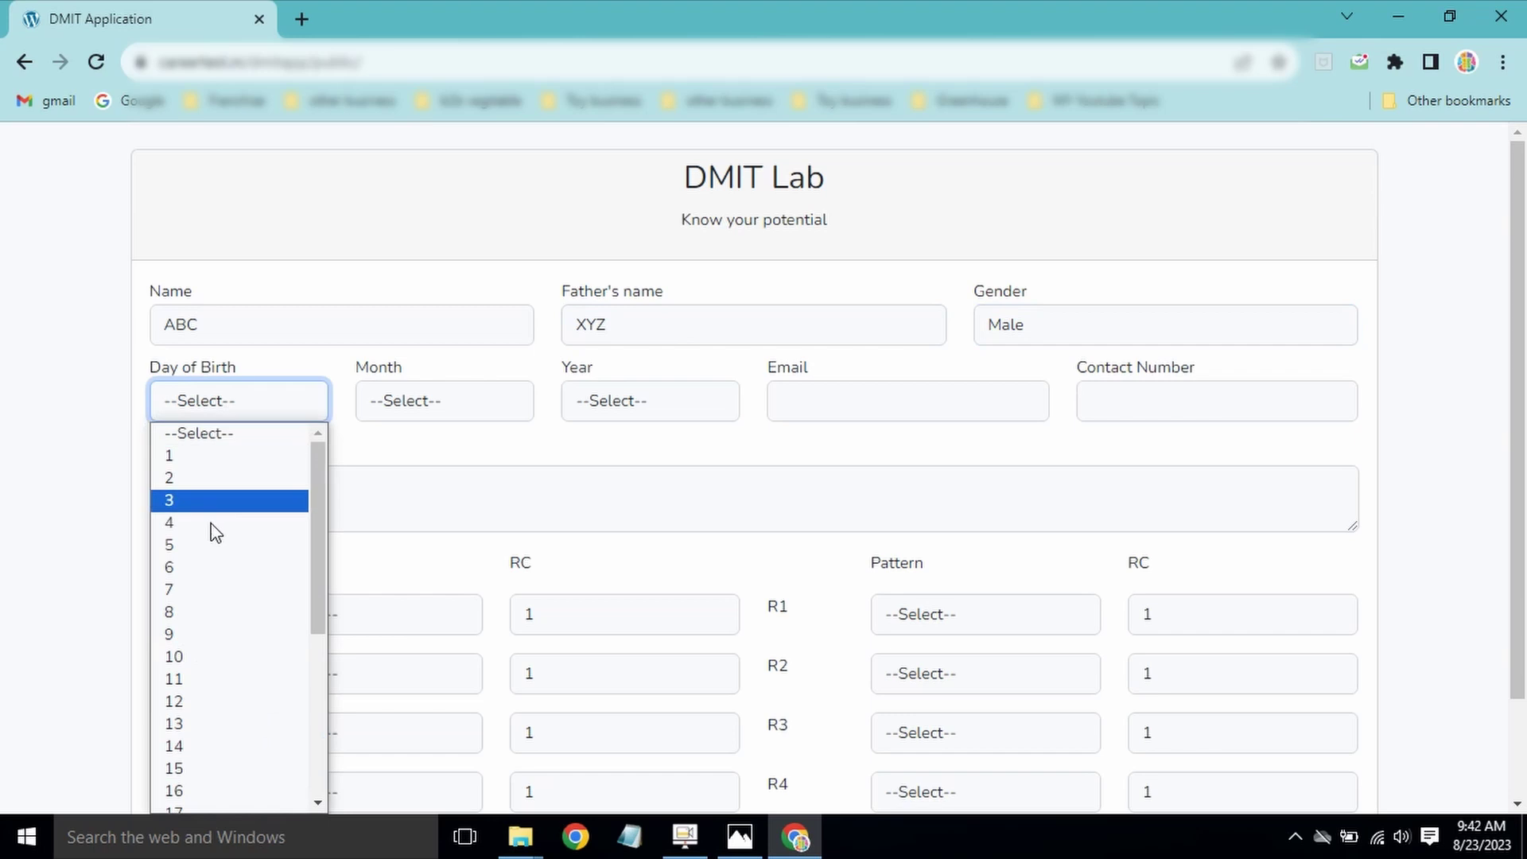
left_click(190, 587)
left_click(409, 409)
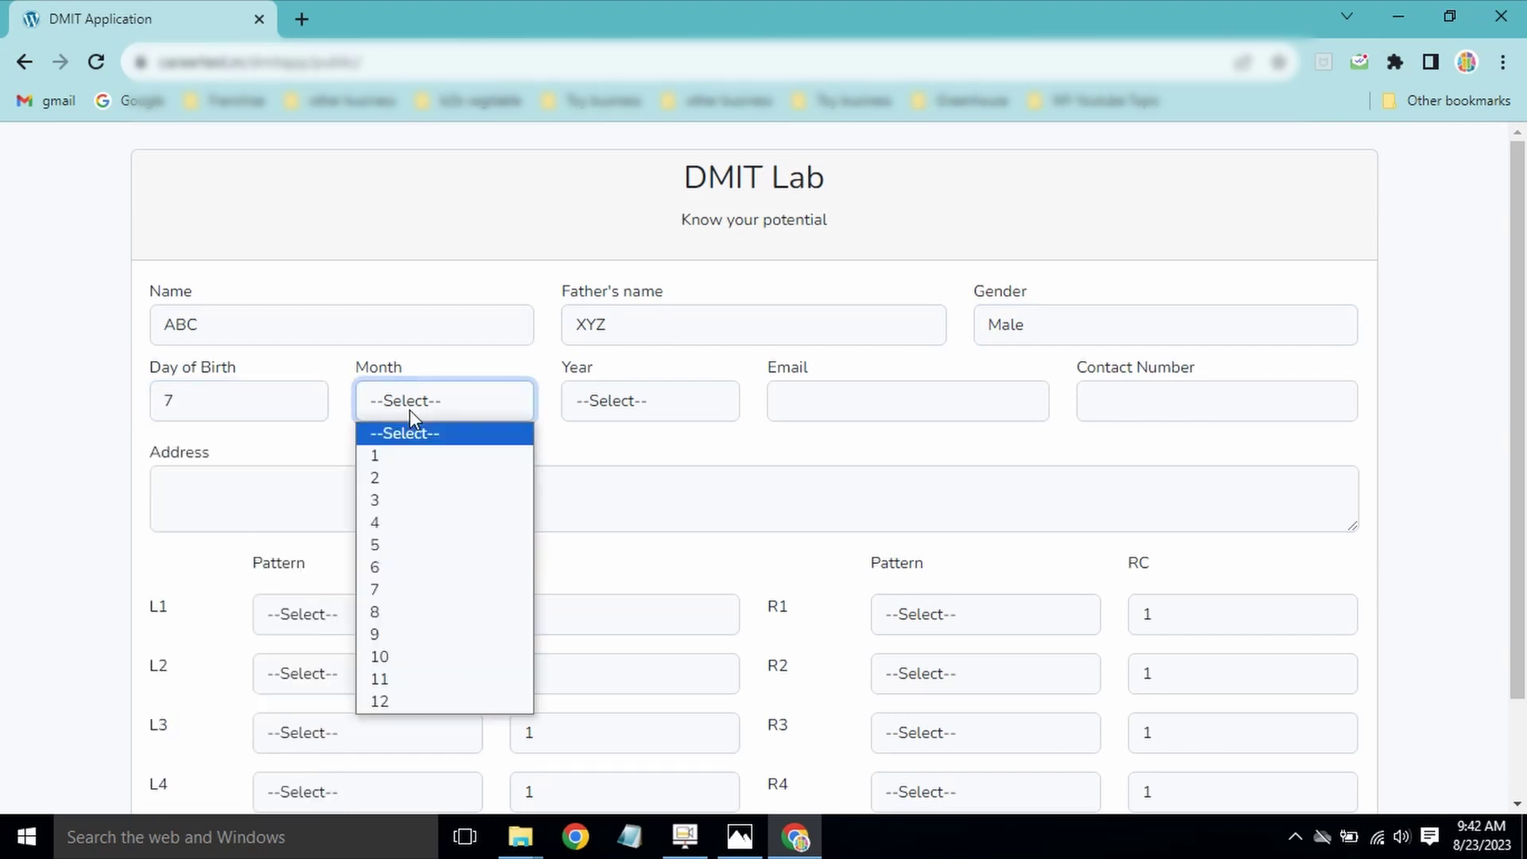
left_click(408, 568)
left_click(676, 414)
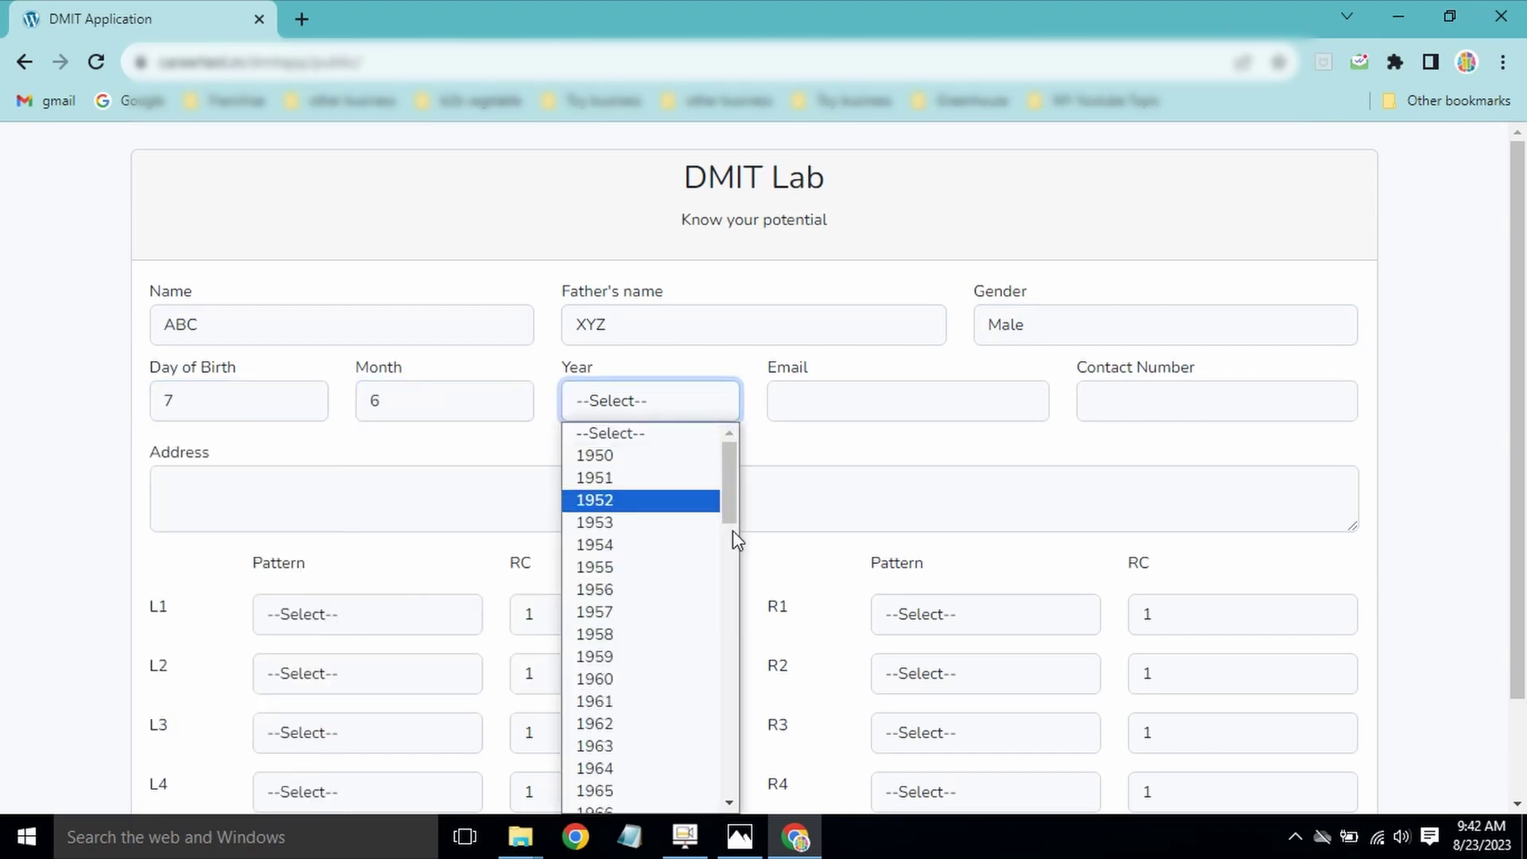
left_click_drag(736, 510, 732, 617)
Step: Pick 1978 as the birth year and enter the e-mail address
left_click(648, 563)
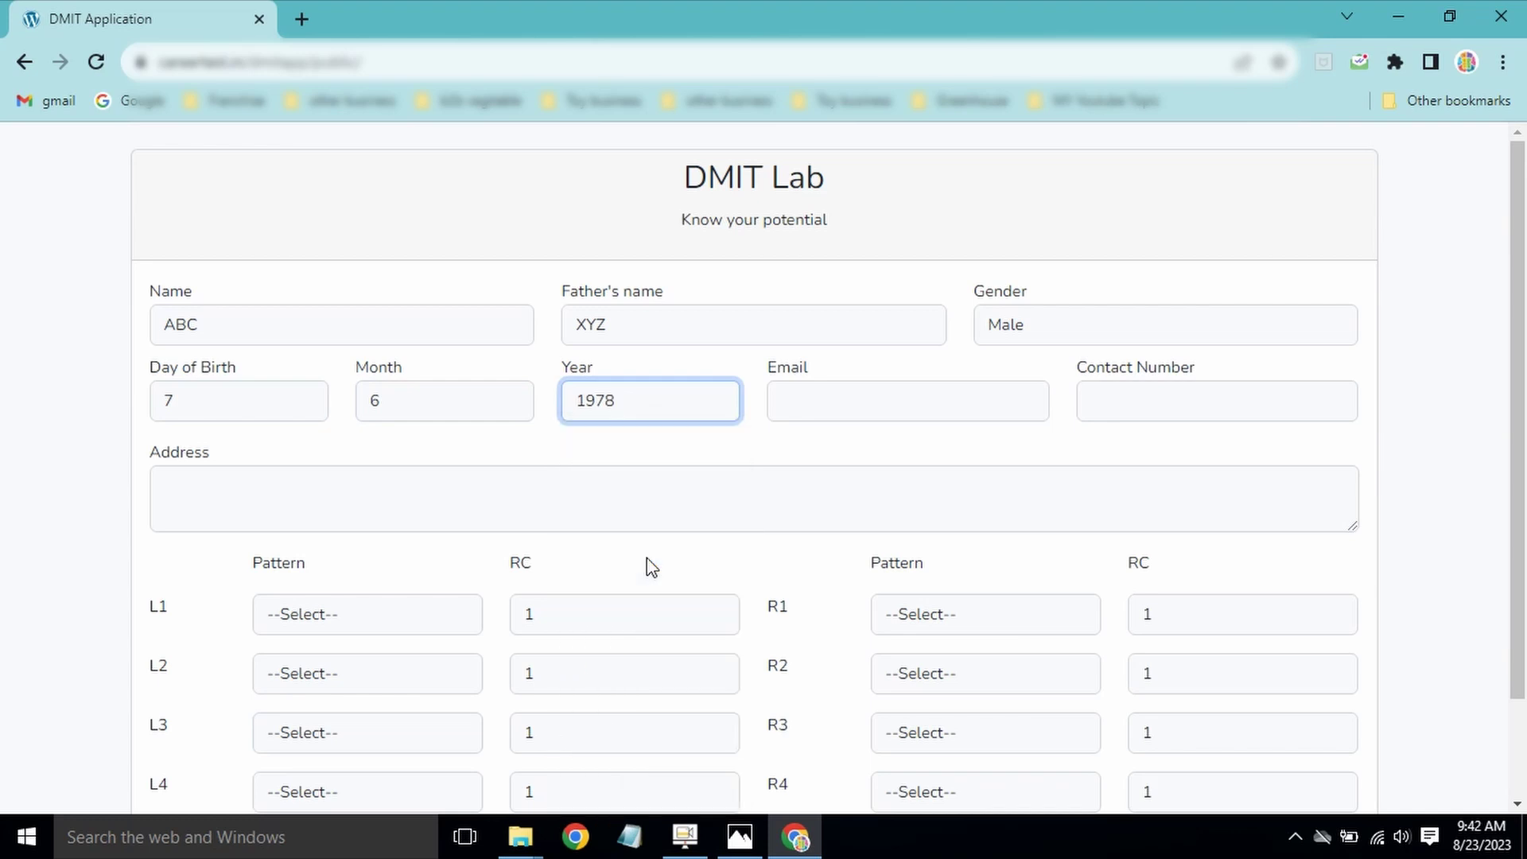
left_click(848, 405)
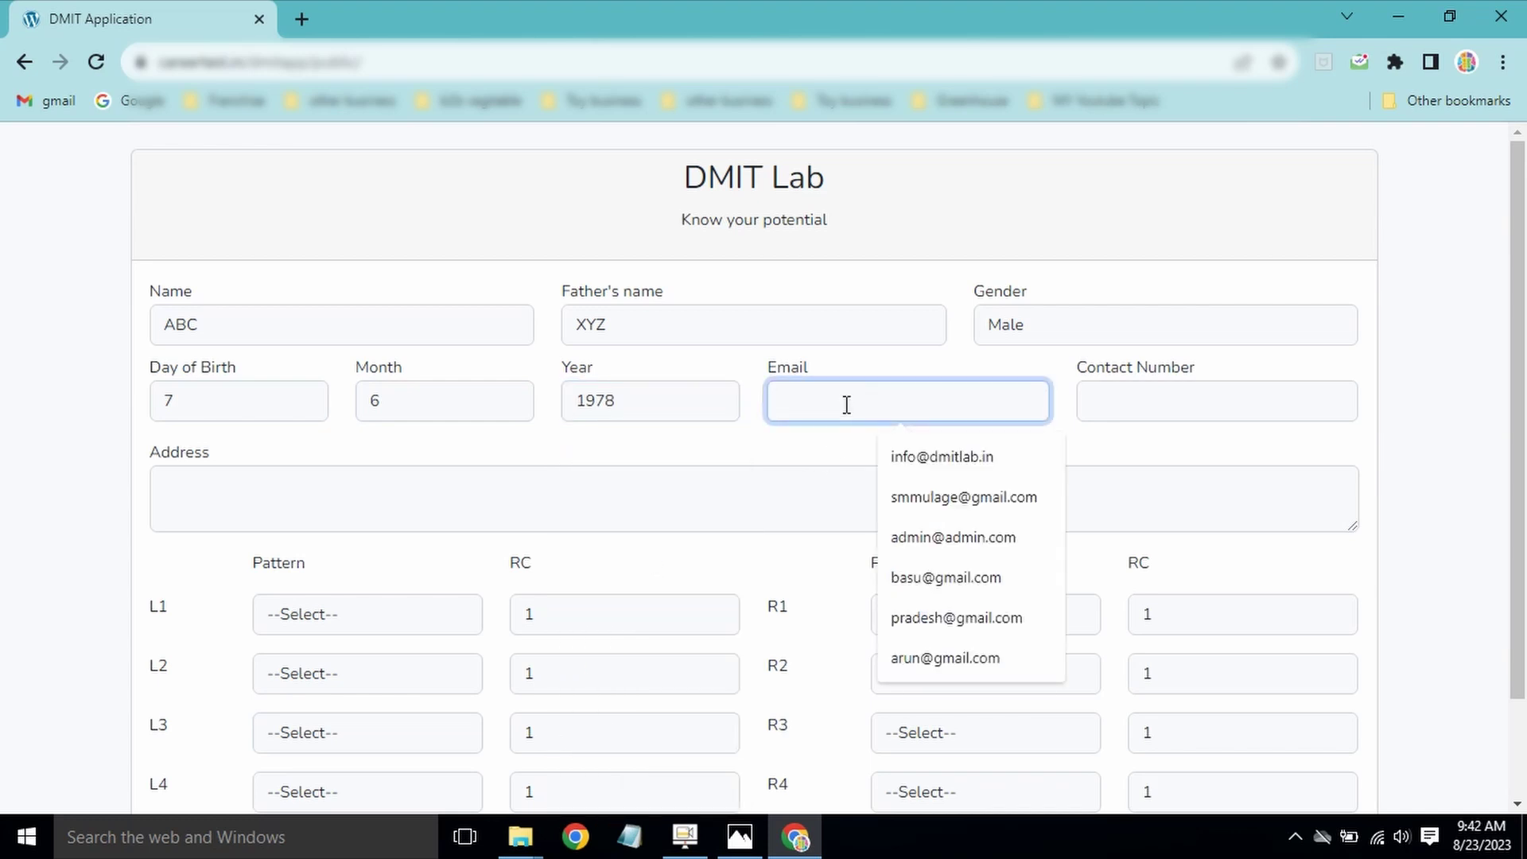
Step: Enter the contact number, fixing a mistyped digit, and fill in the address
left_click(1174, 400)
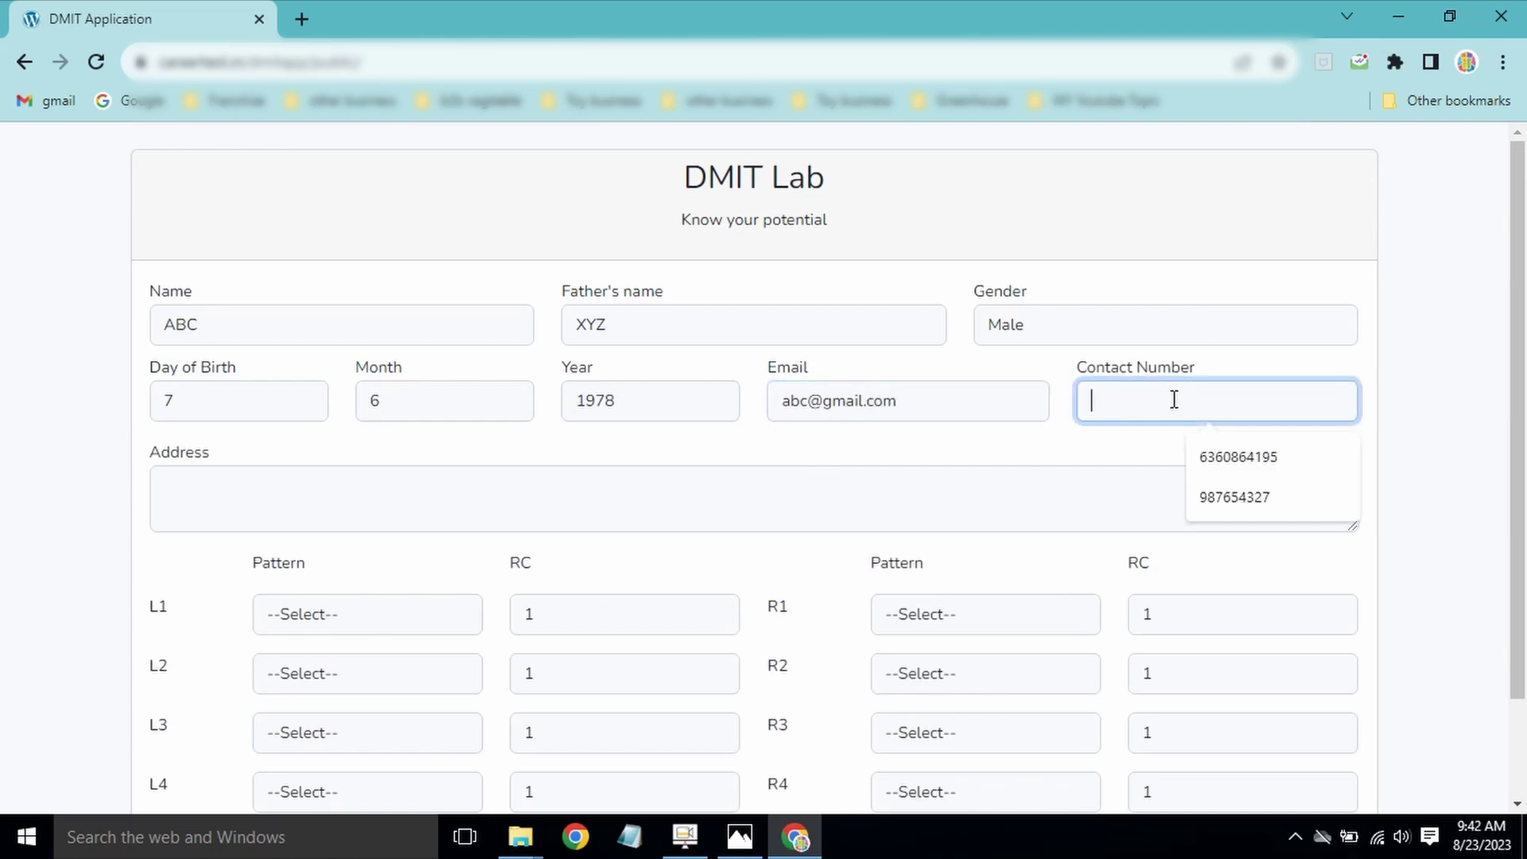
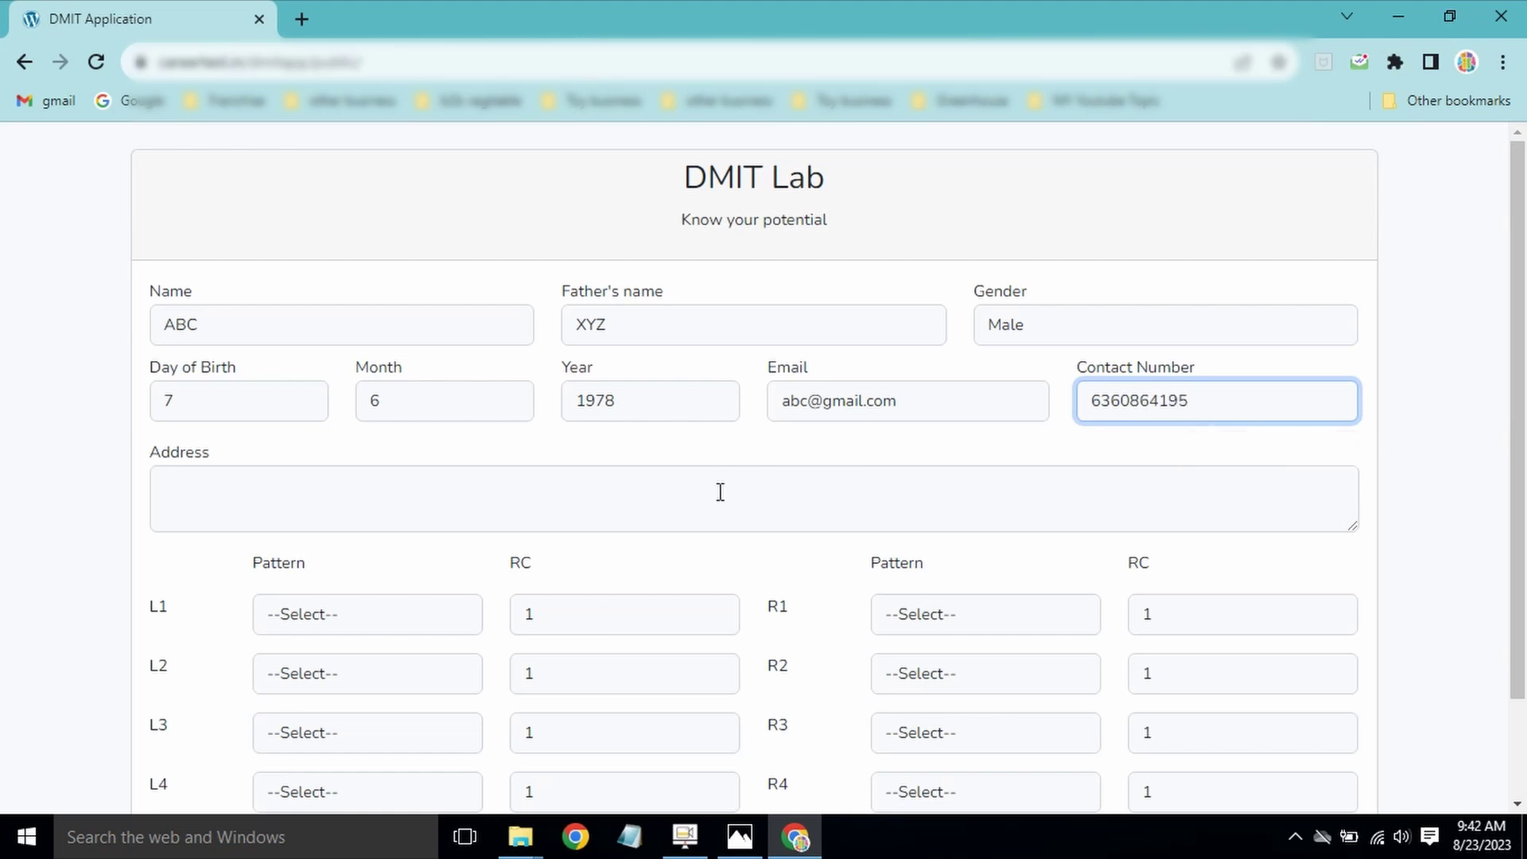
left_click(679, 485)
type("Ban")
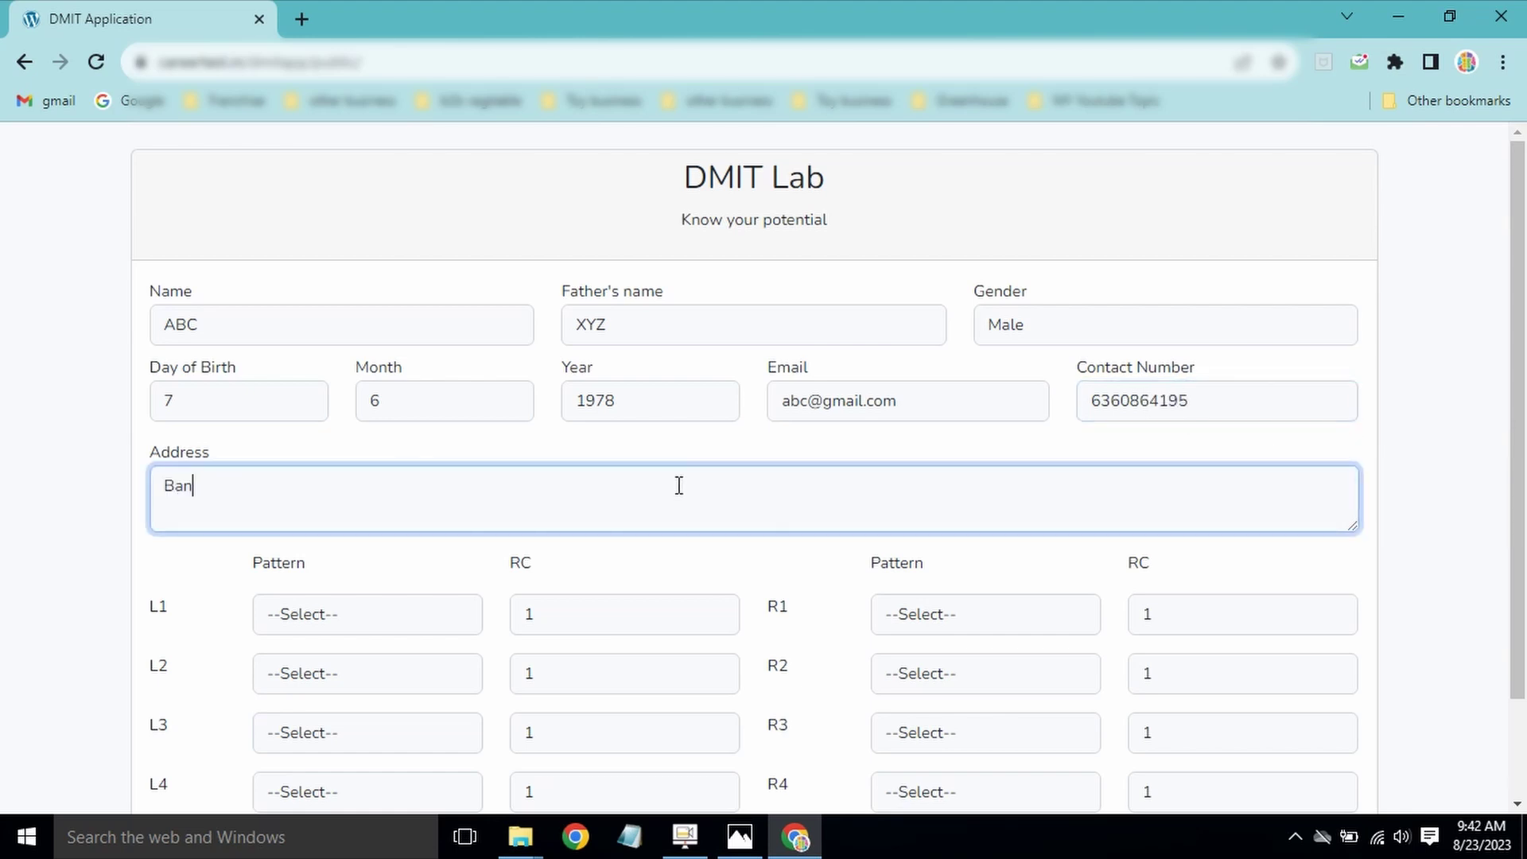
type("galore")
scroll(1521, 350, "down", 2)
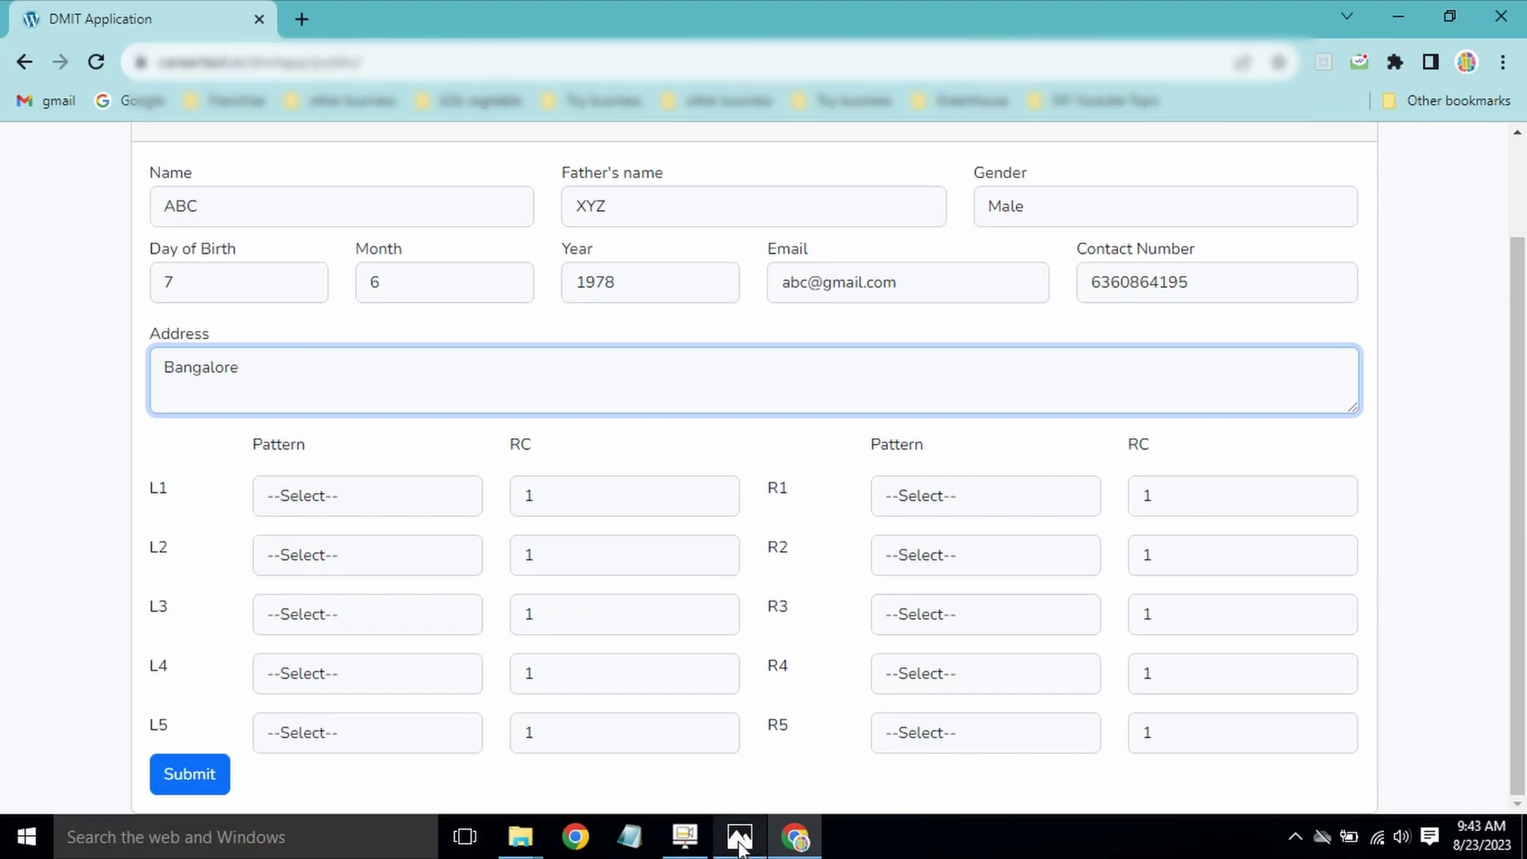
left_click(740, 837)
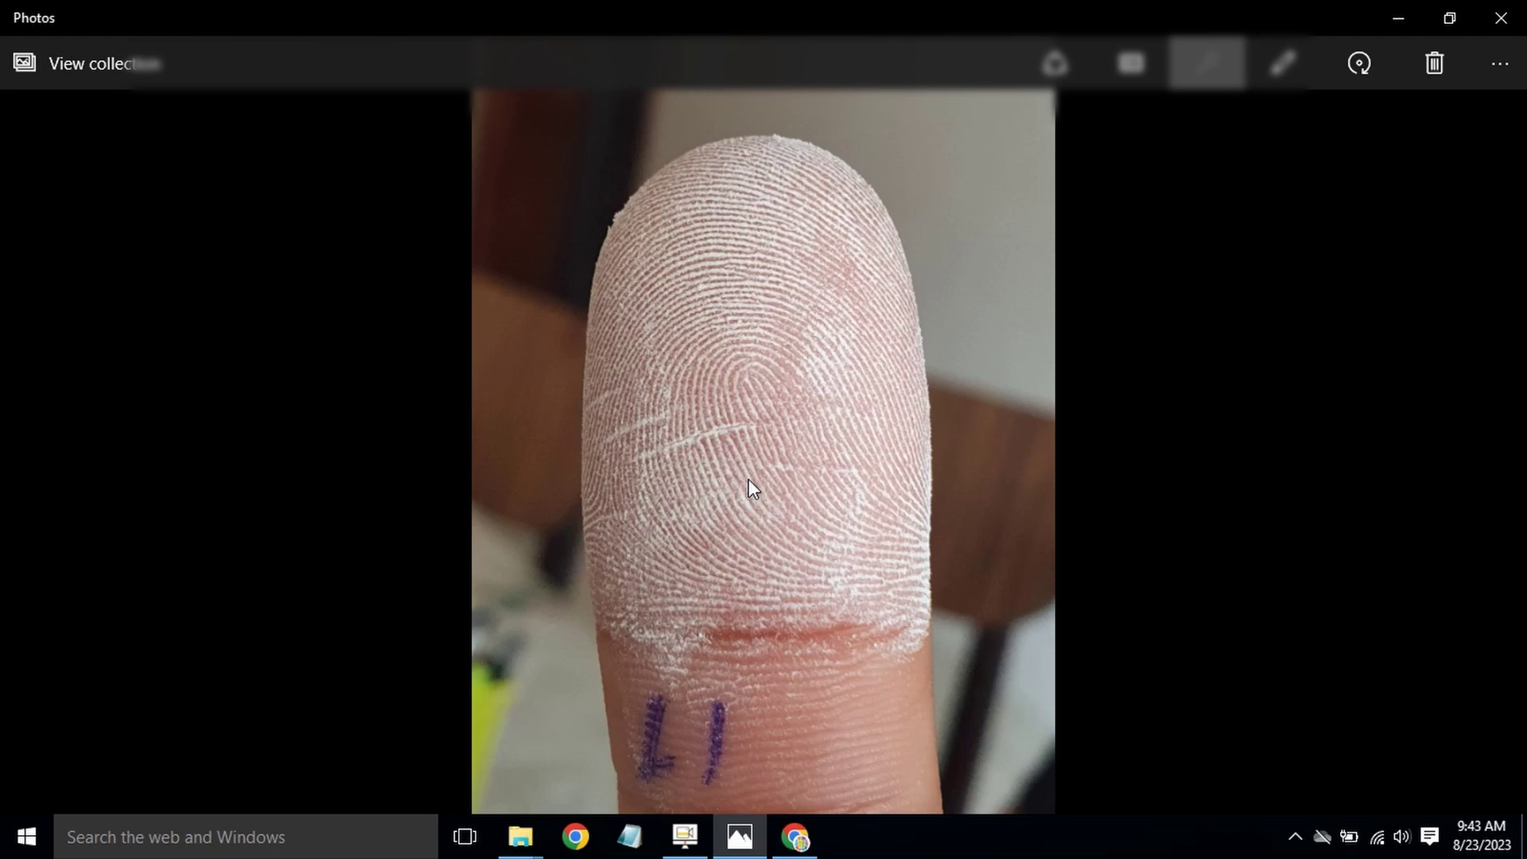
Step: Set the L1 pattern to L and study the L1 fingerprint photo
left_click(807, 848)
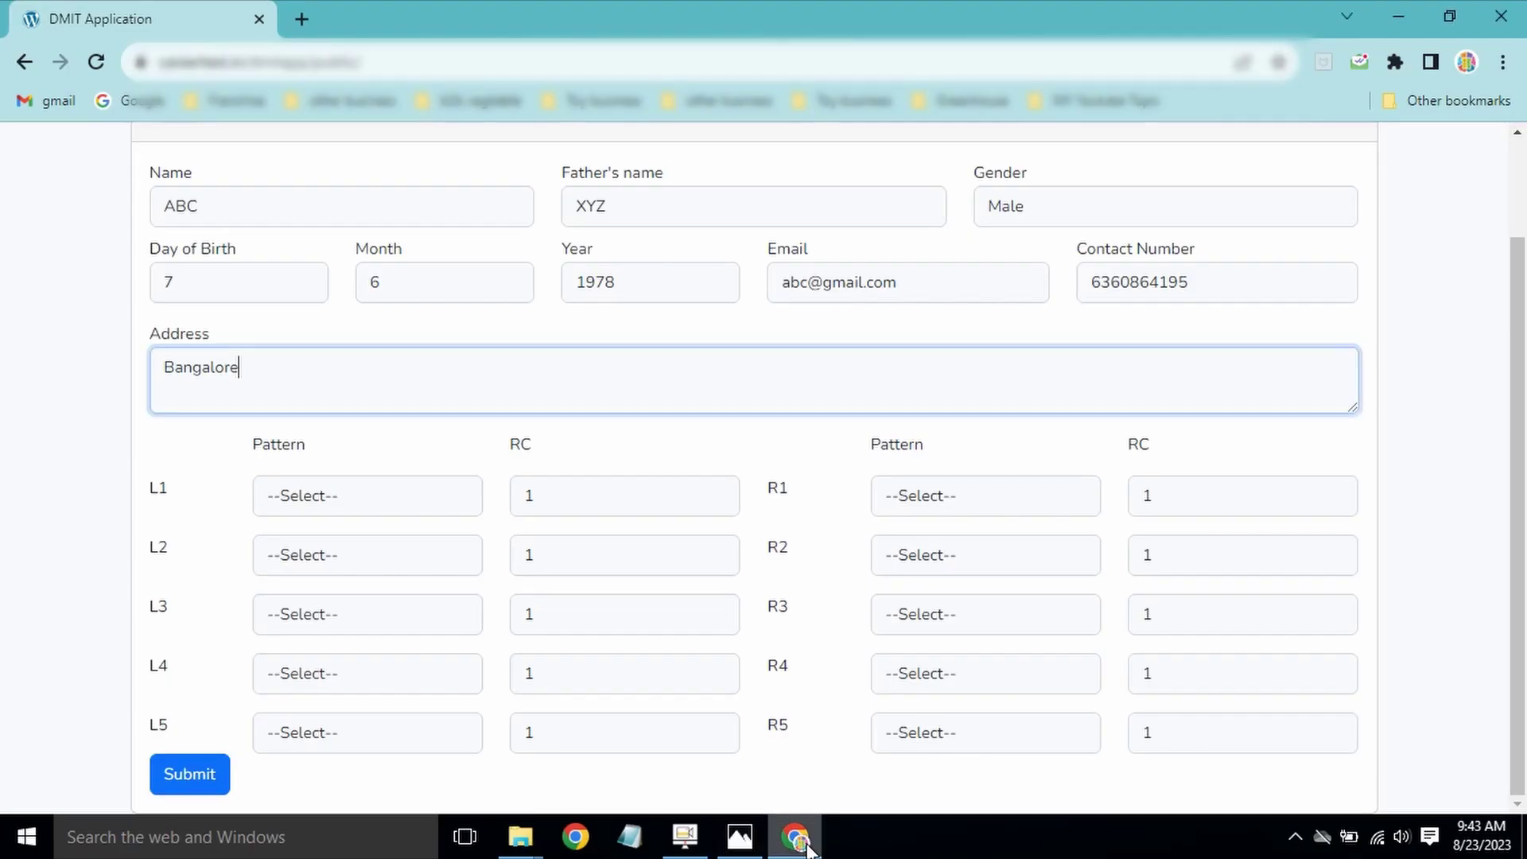
left_click(357, 502)
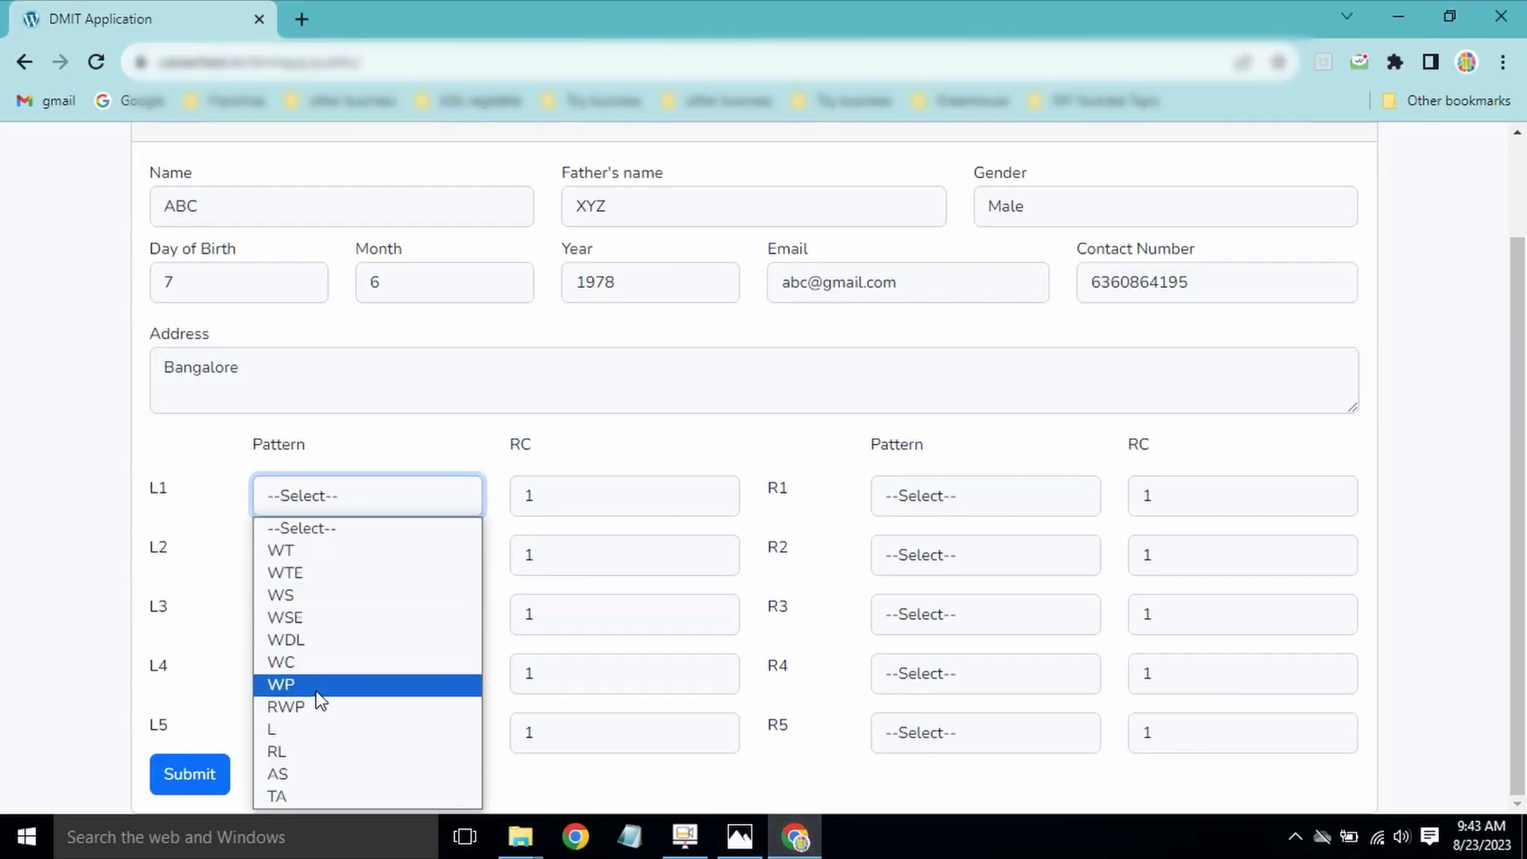
left_click(295, 737)
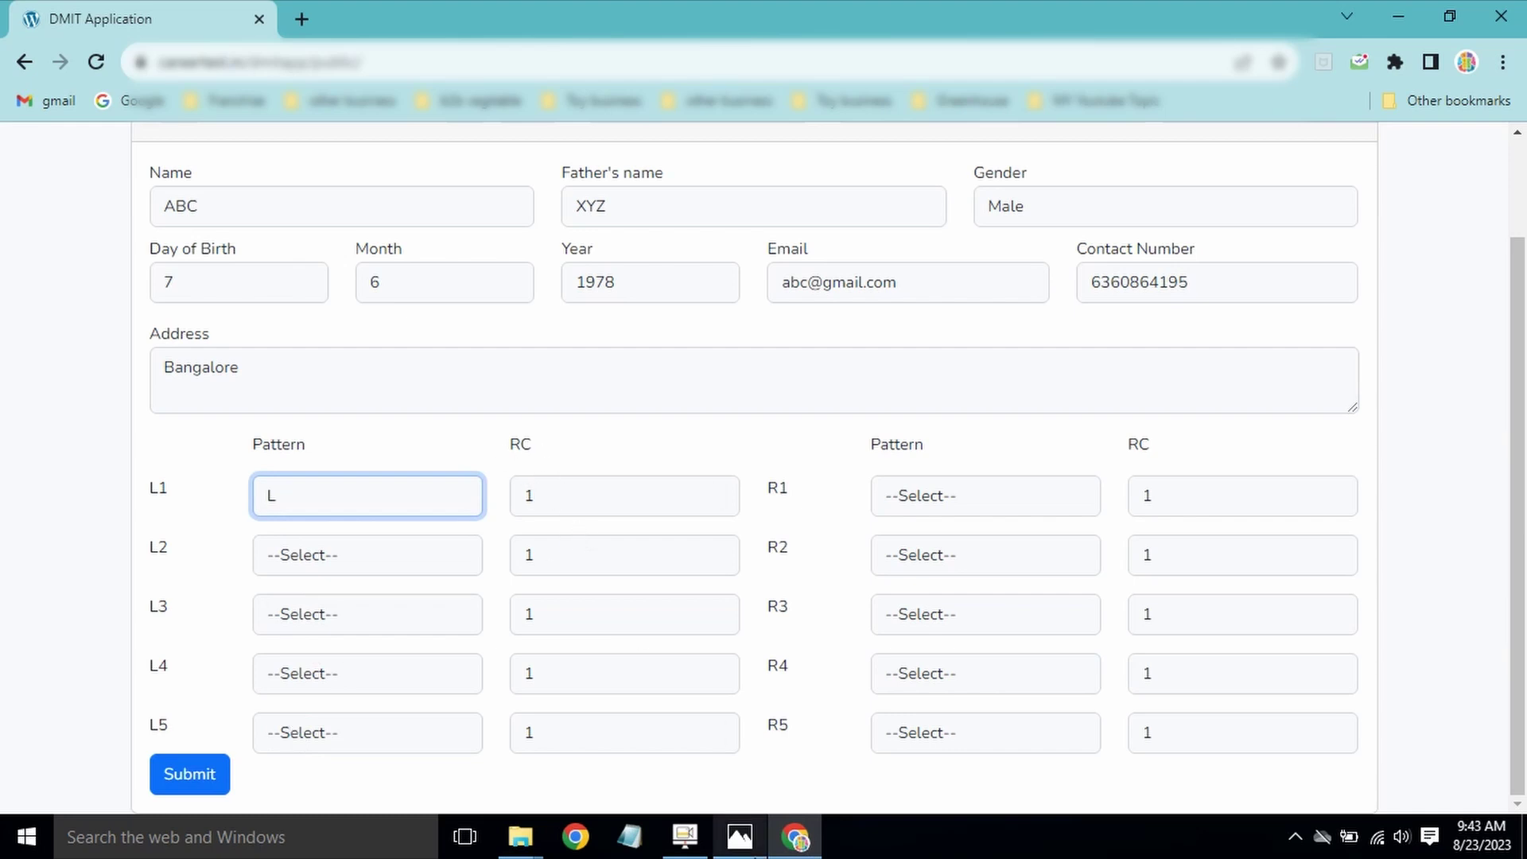
left_click(739, 847)
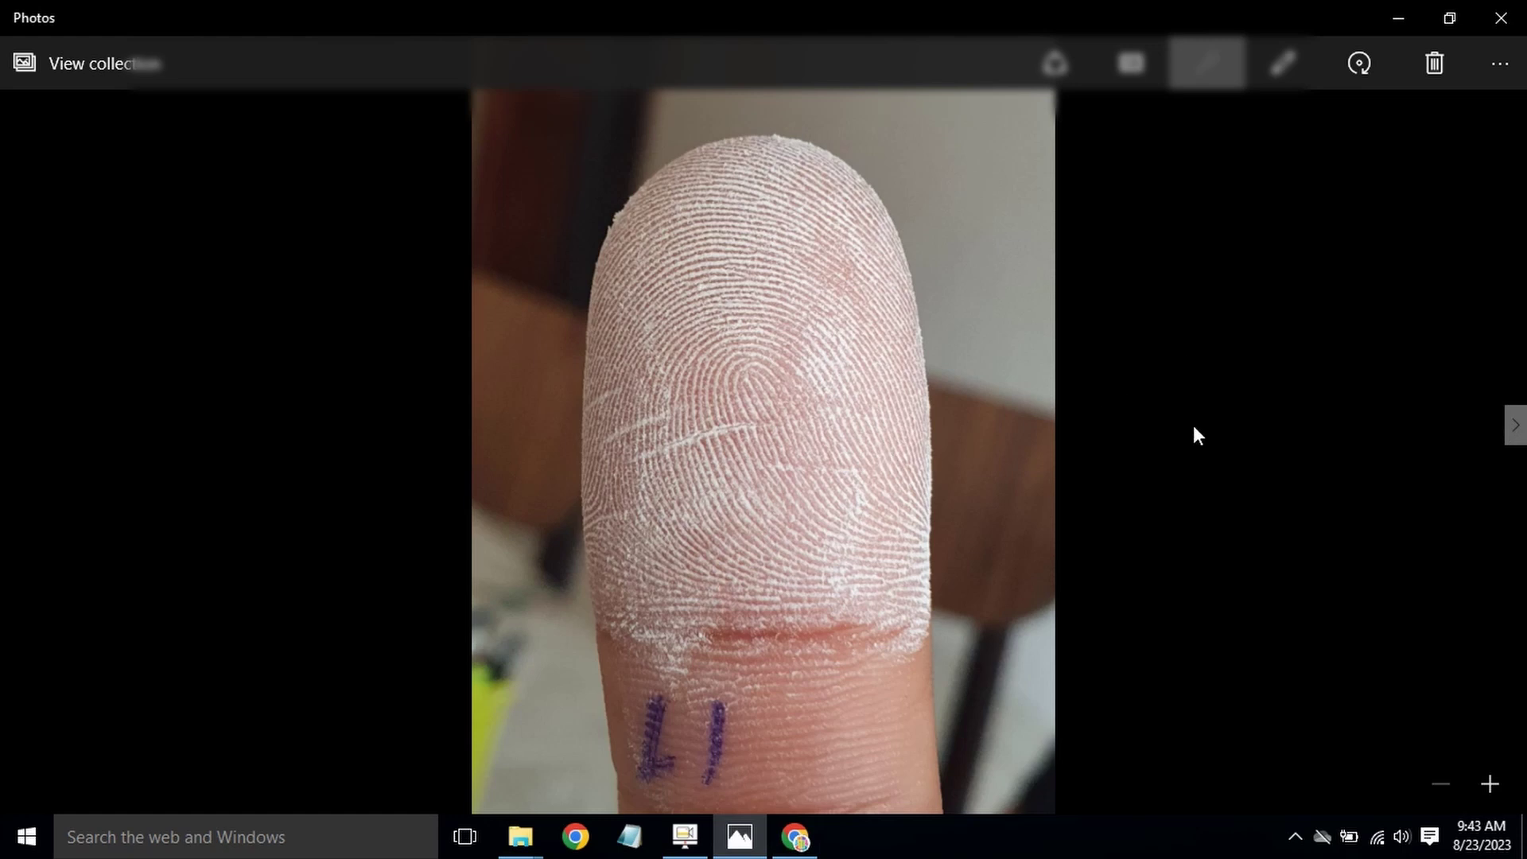
scroll(1195, 429, "up", 2)
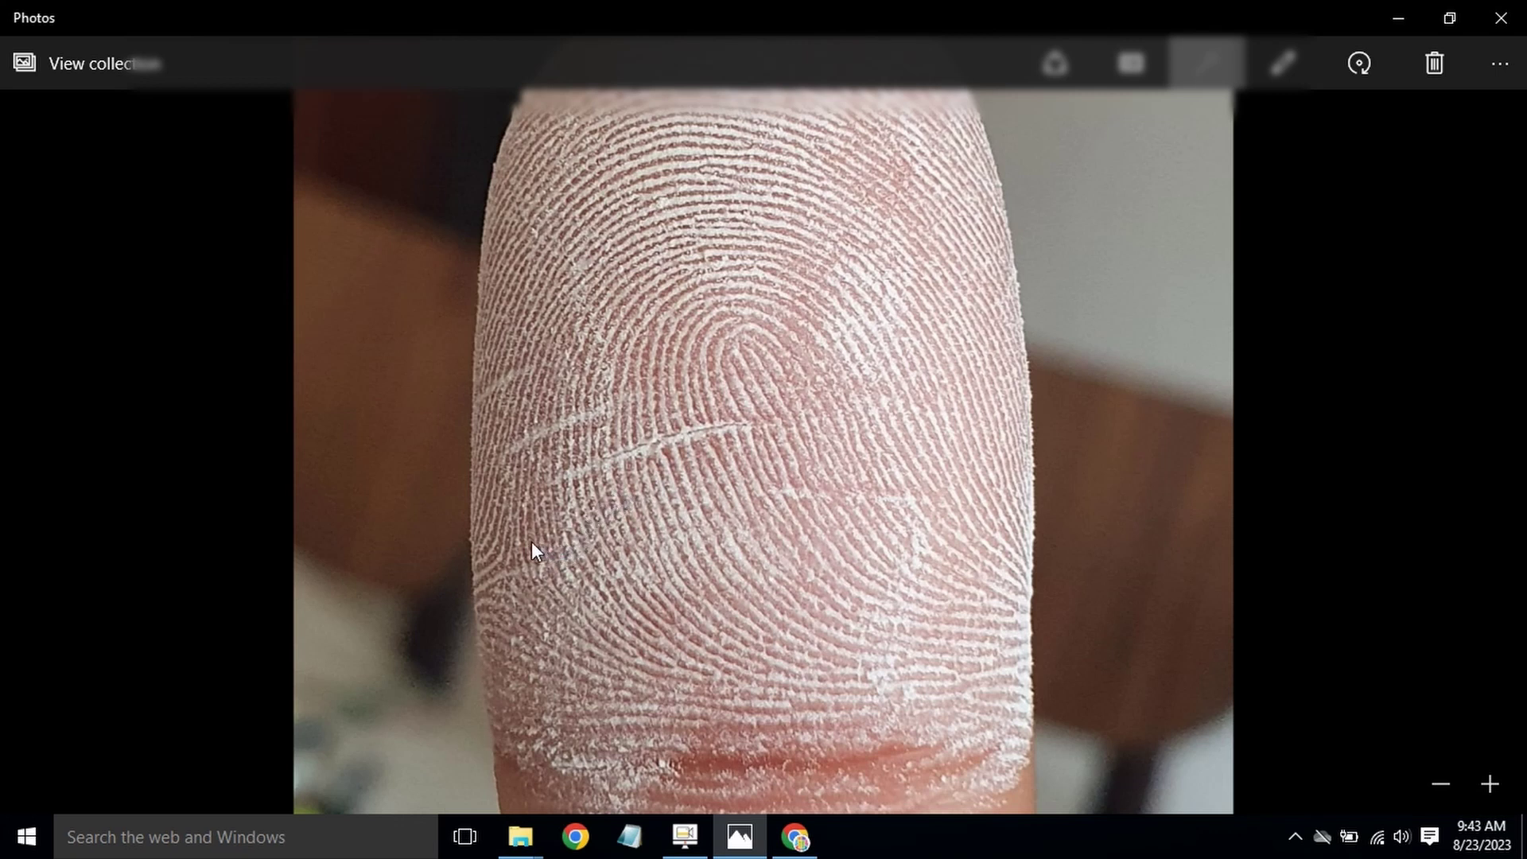
Step: Enter an L1 ridge count of 21 and advance Photos to the L2 fingerprint
left_click(795, 837)
key("Tab")
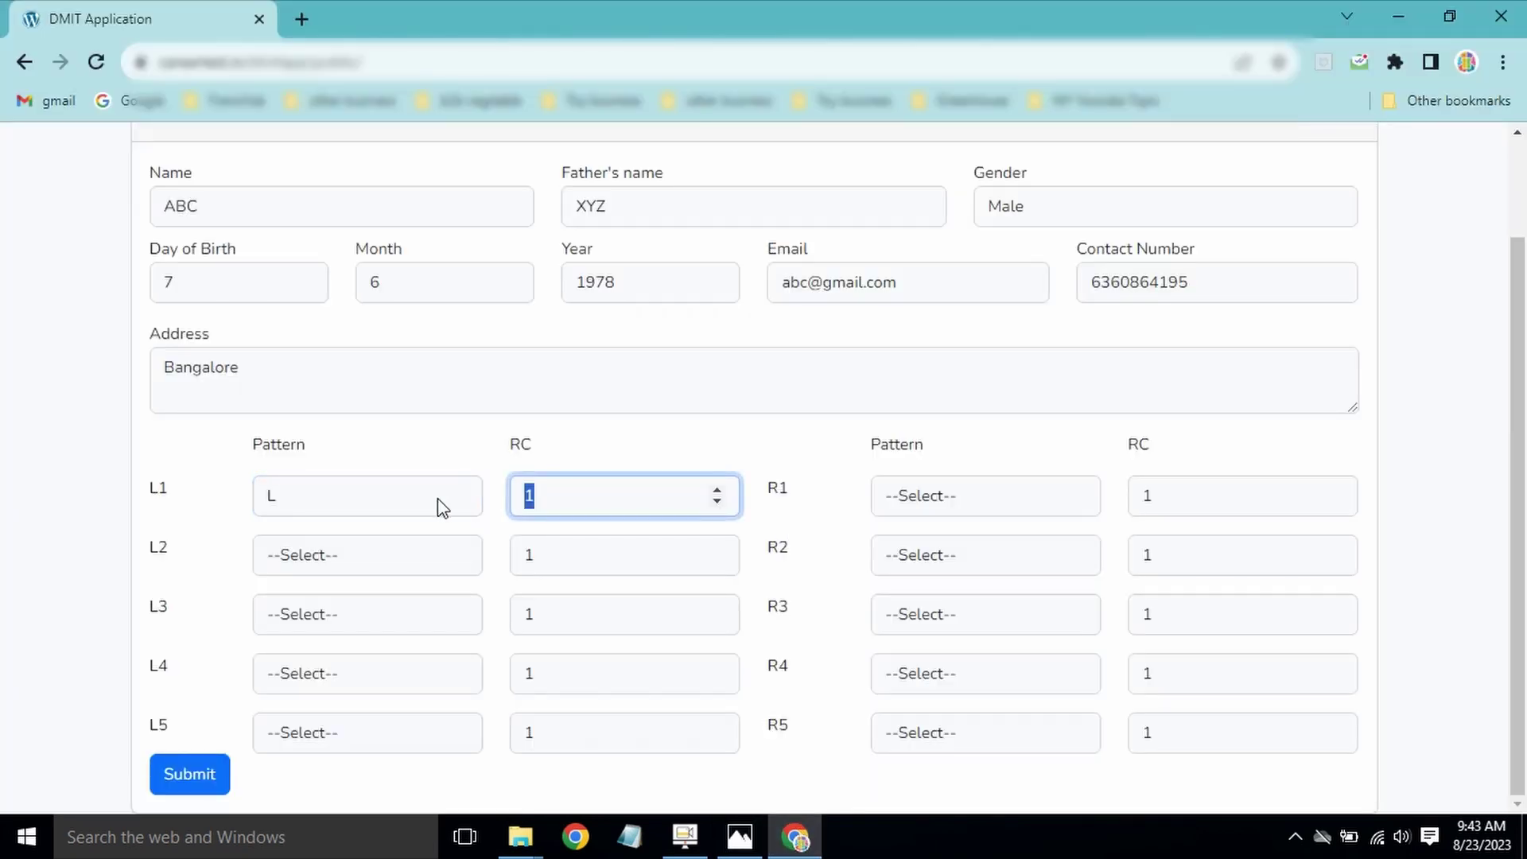
type("21")
left_click(740, 837)
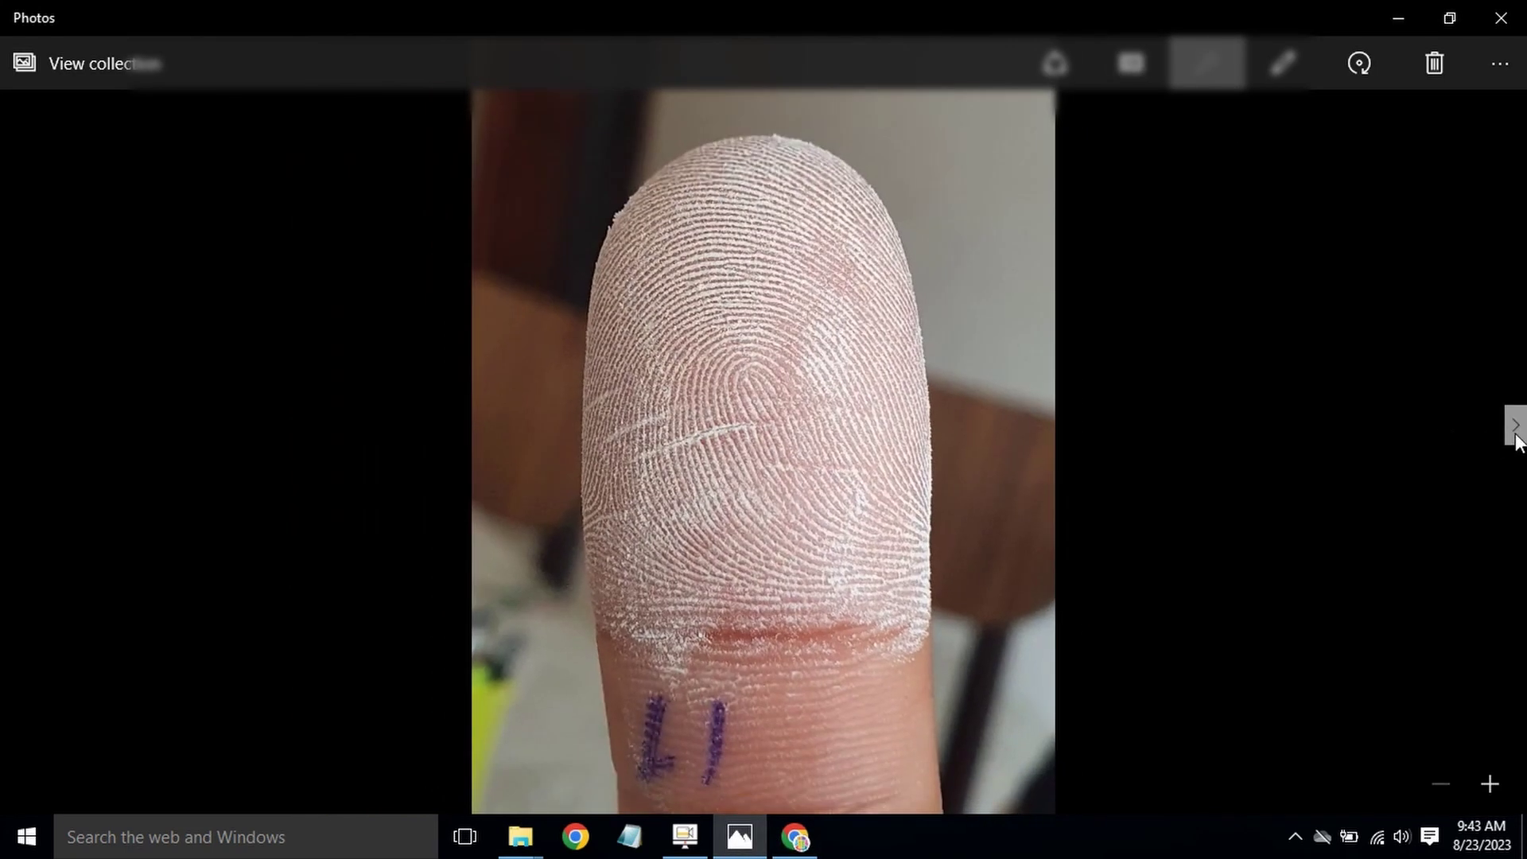
left_click(1517, 430)
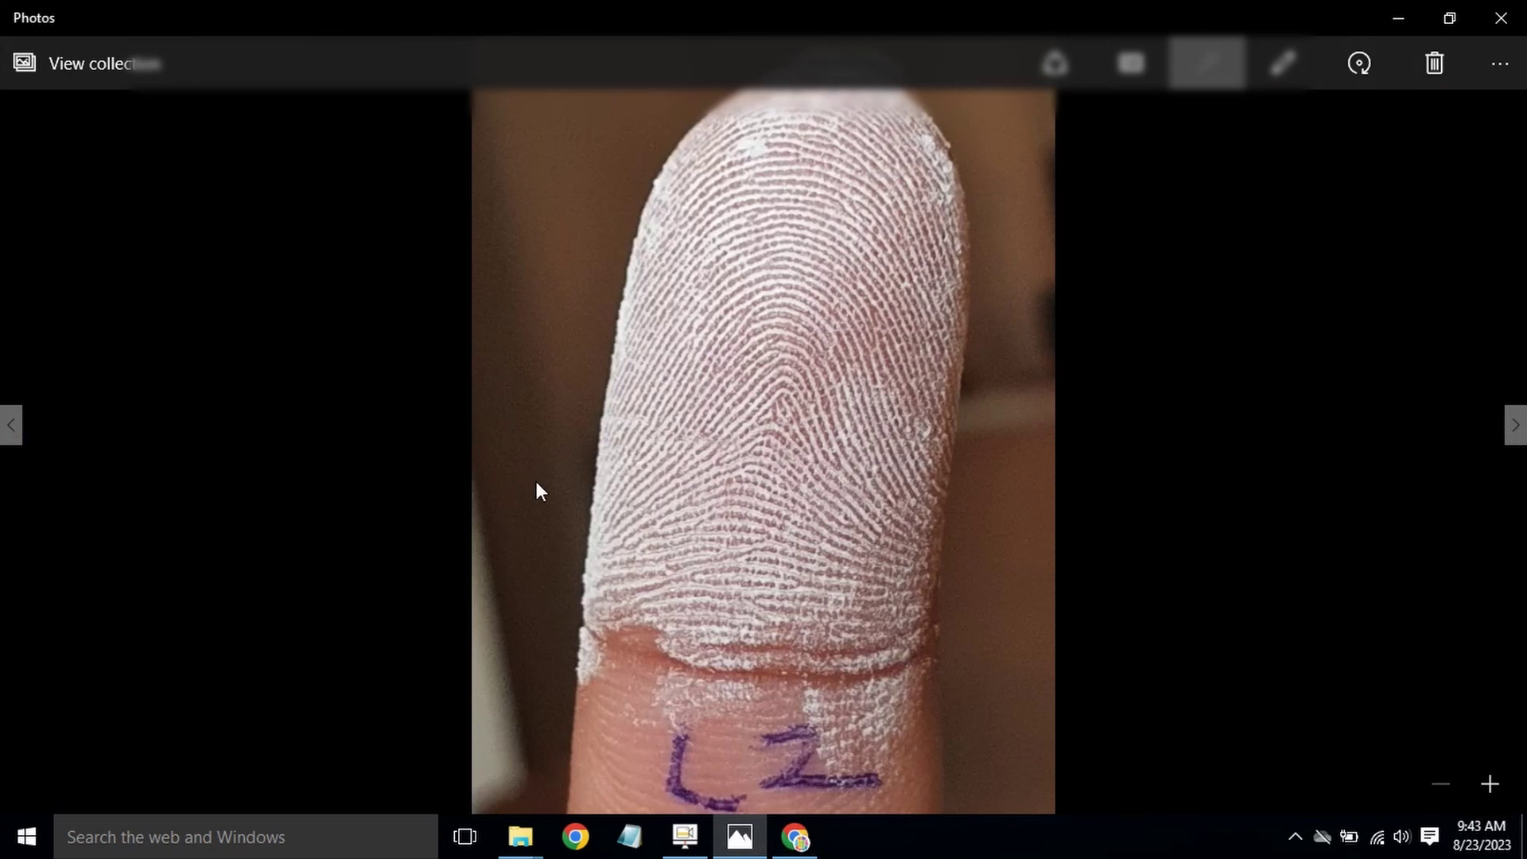
Step: Give L2 pattern AS and ridge count 5
left_click(794, 836)
left_click(366, 557)
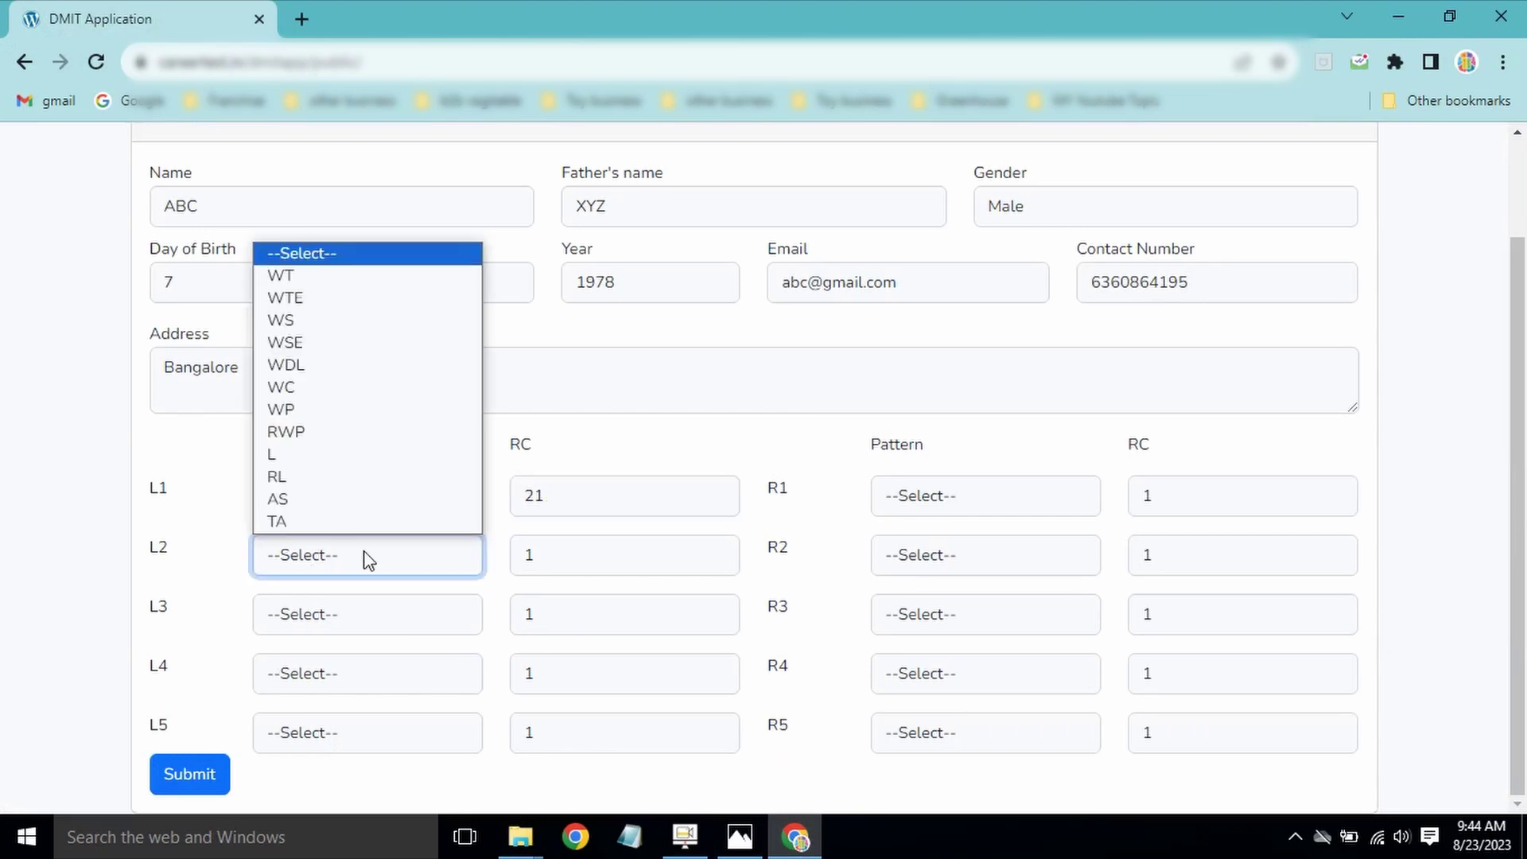
left_click(318, 499)
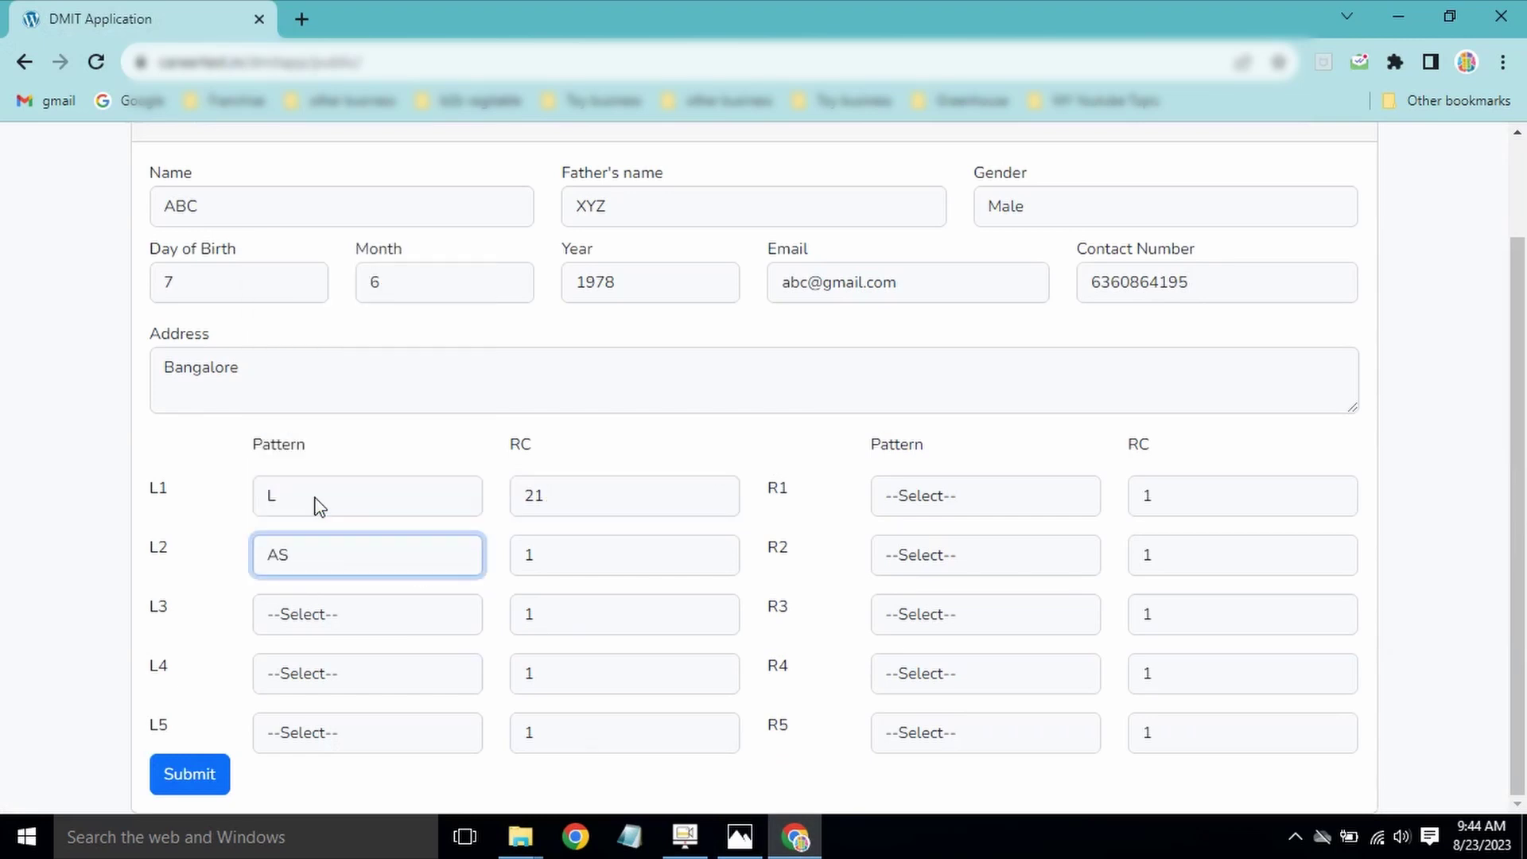
double_click(570, 565)
left_click(571, 566)
double_click(573, 563)
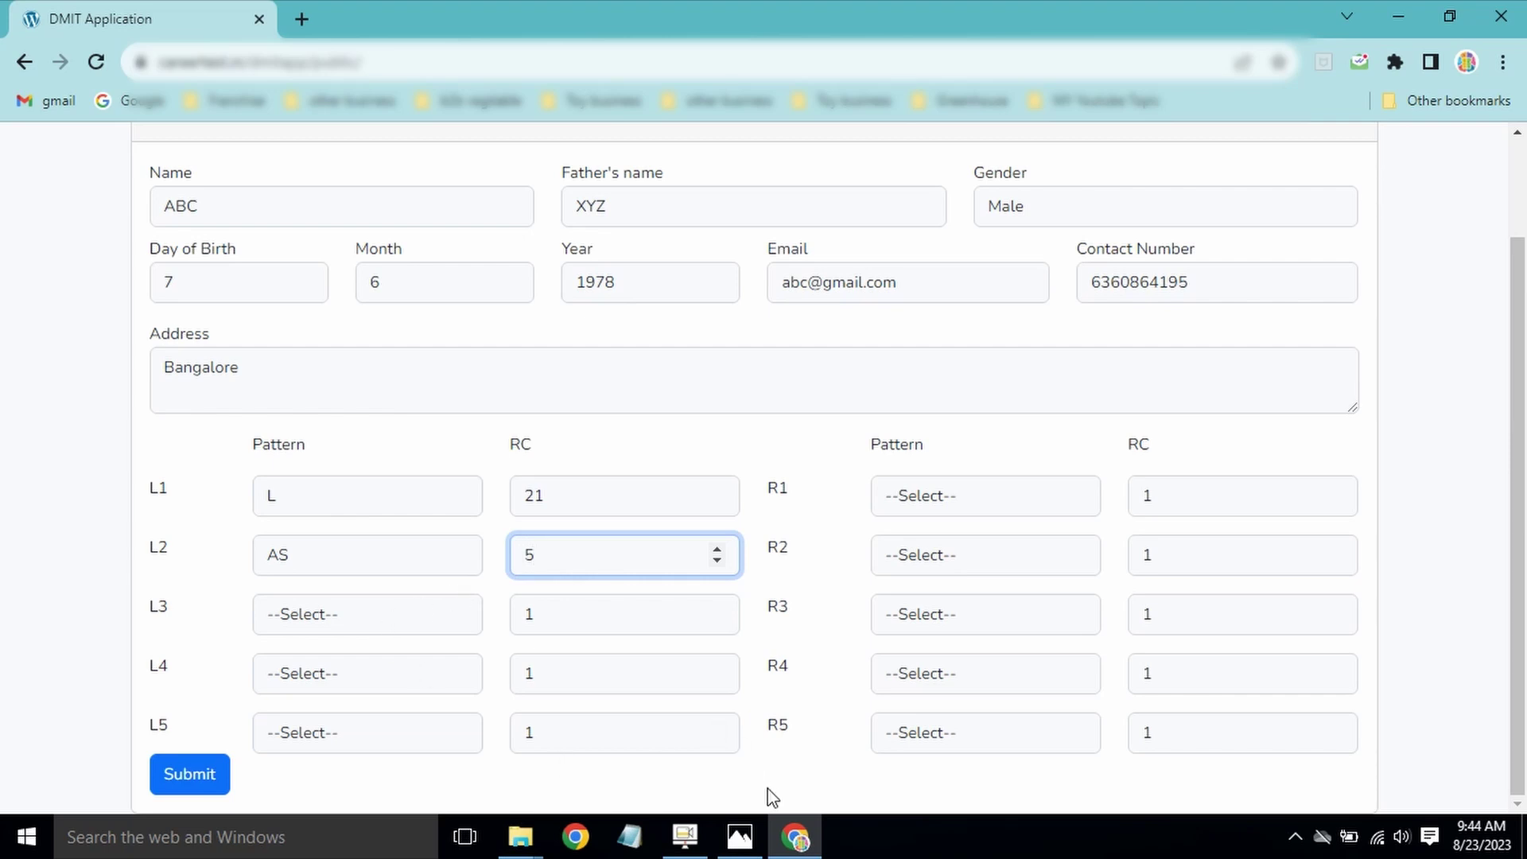
Step: Show the L3 fingerprint photo and zoom in on its ridges
left_click(741, 839)
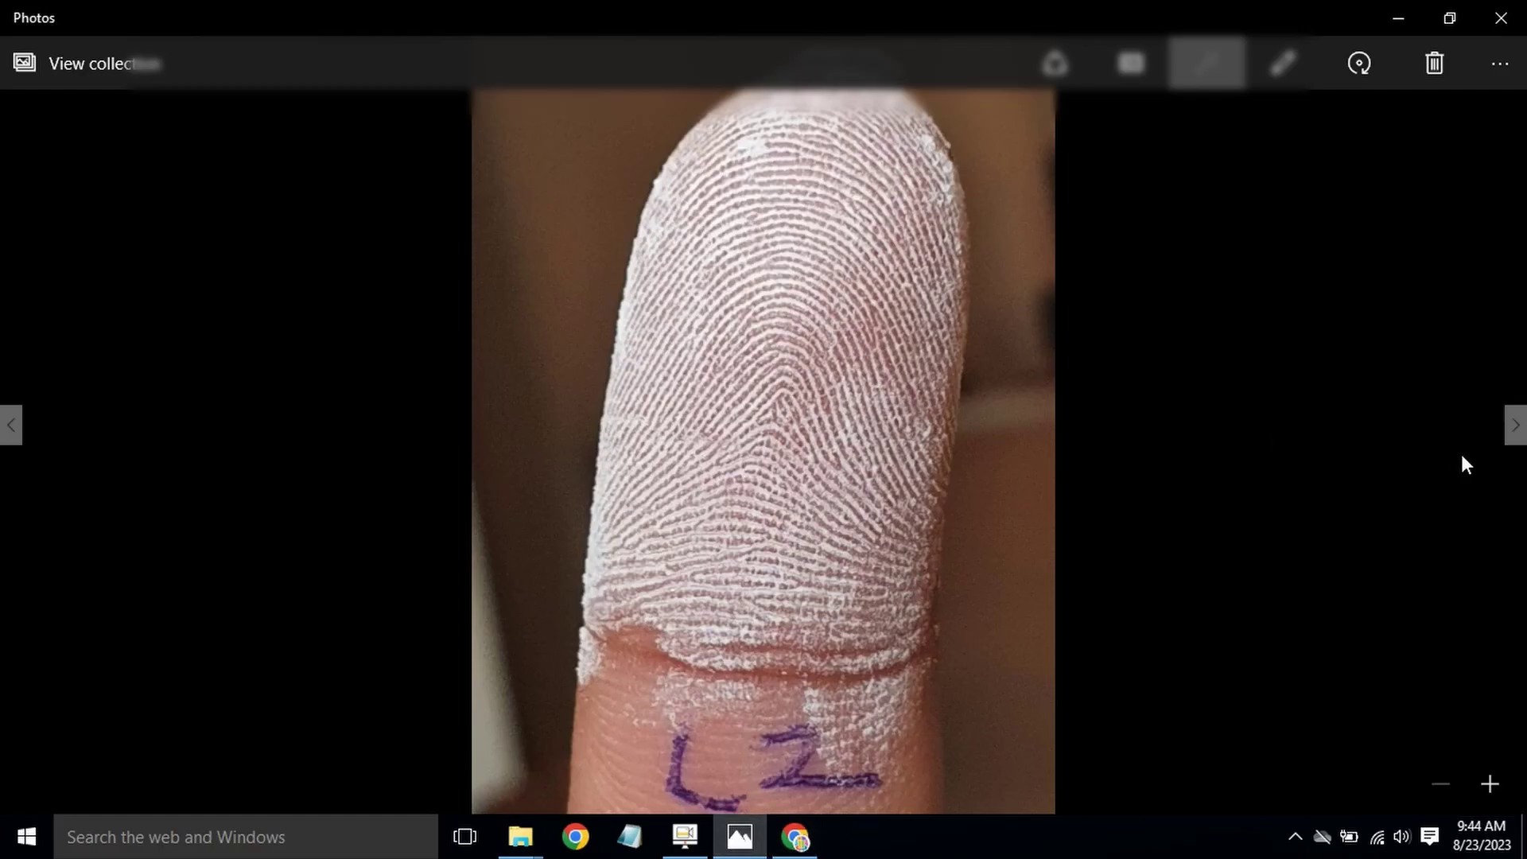
left_click(1516, 425)
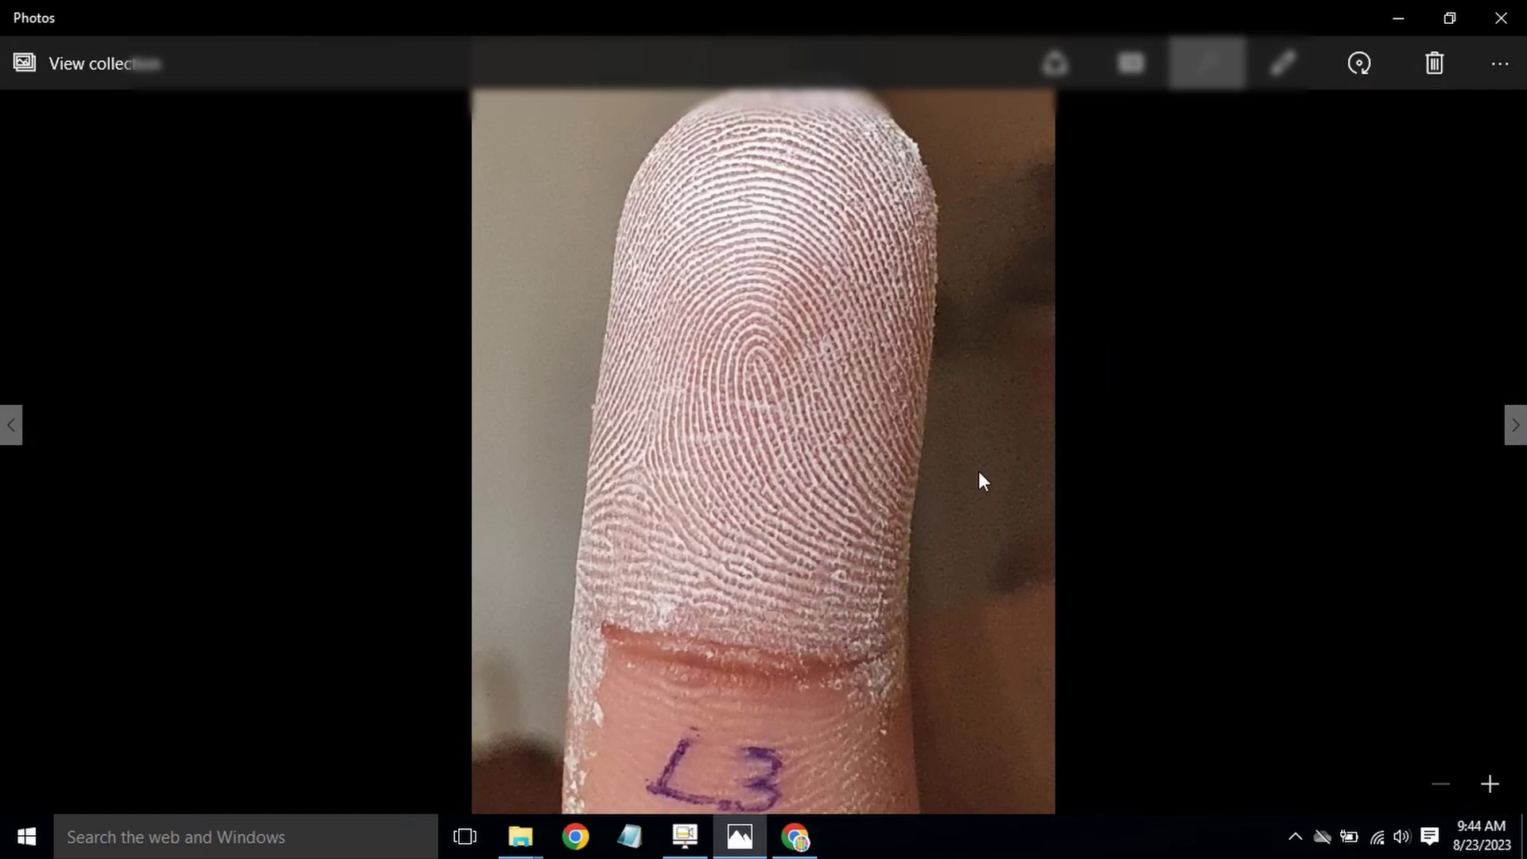
key("ctrl+plus")
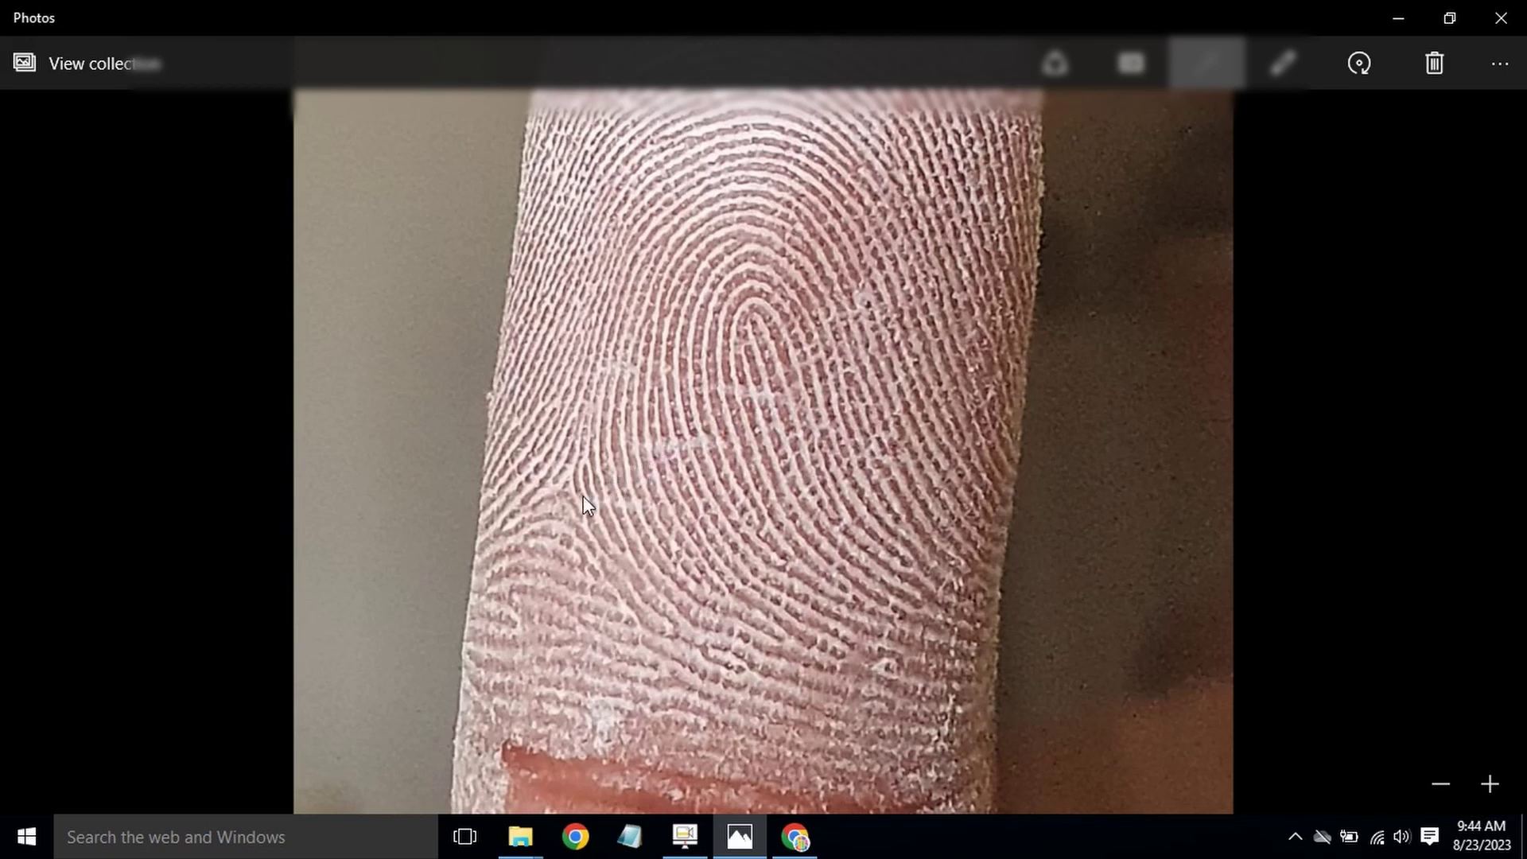
Step: Give L3 pattern L and ridge count 15, then advance Photos to L4
left_click(795, 837)
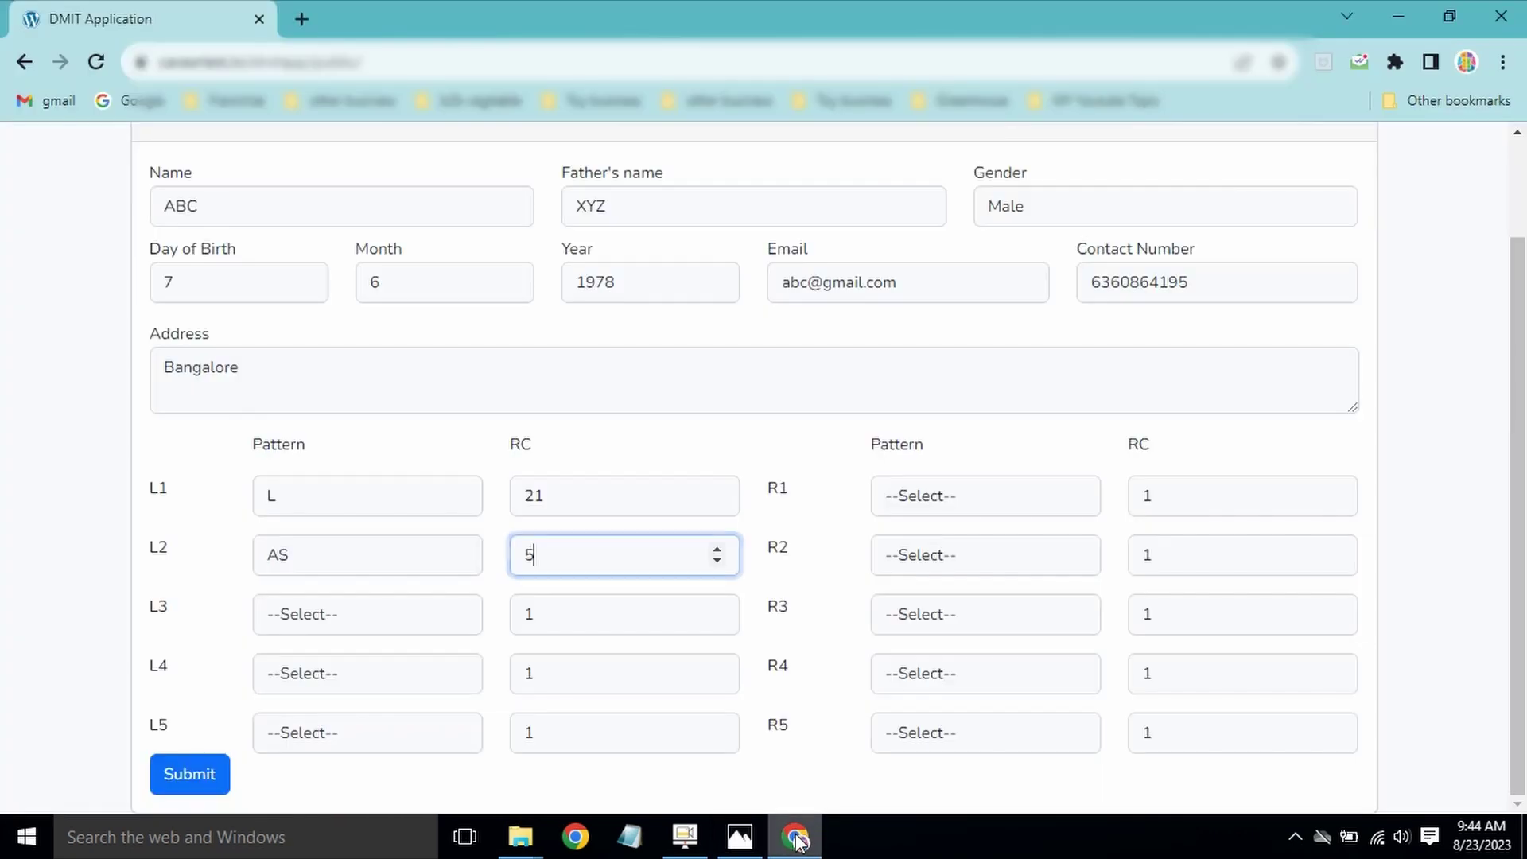
left_click(342, 611)
left_click(339, 525)
left_click(563, 607)
left_click_drag(562, 607, 504, 614)
type("15")
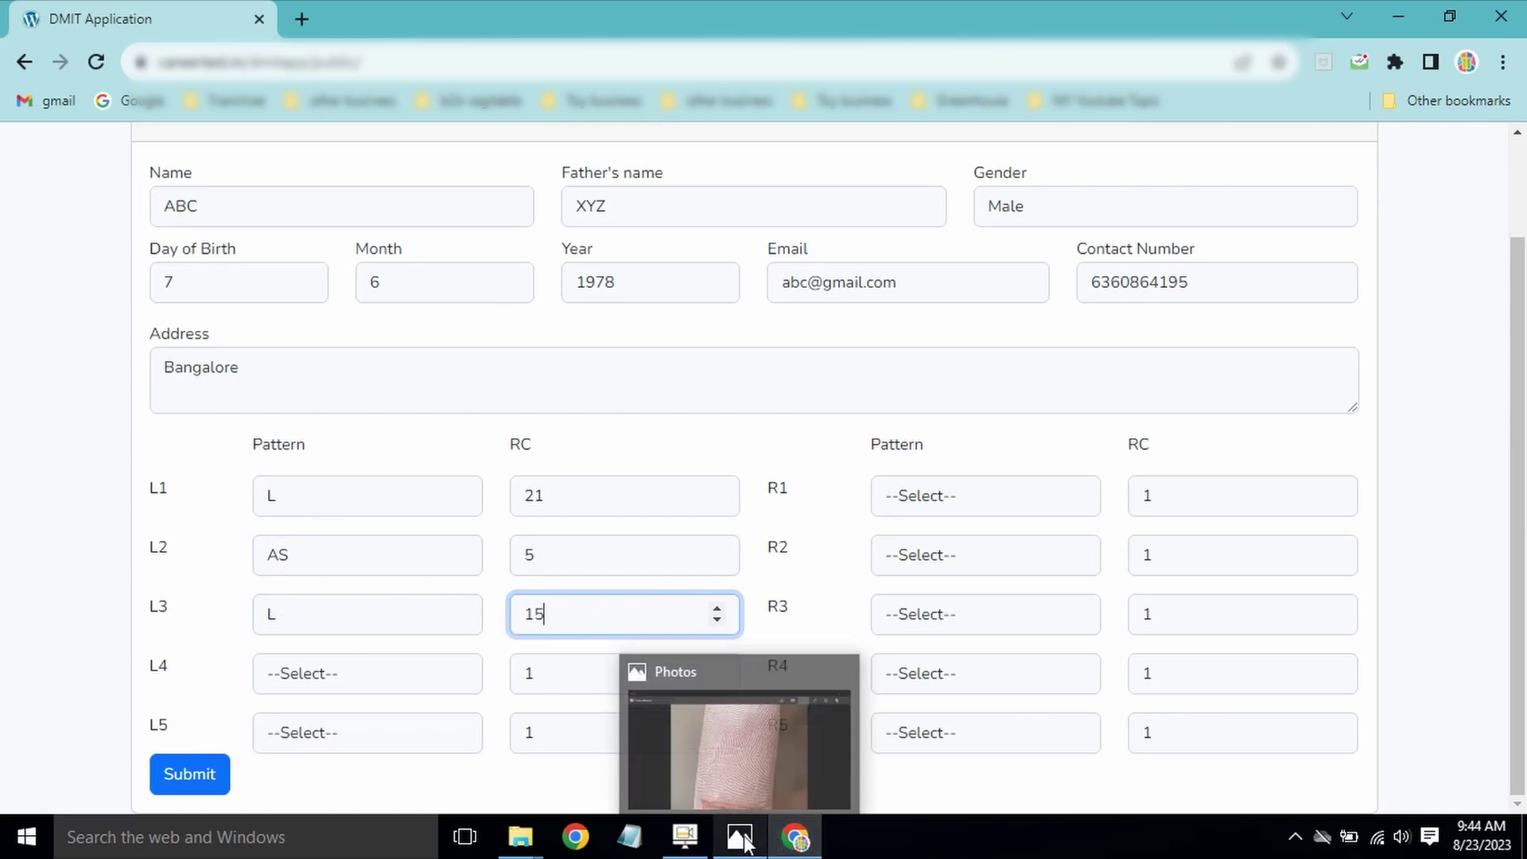
left_click(764, 739)
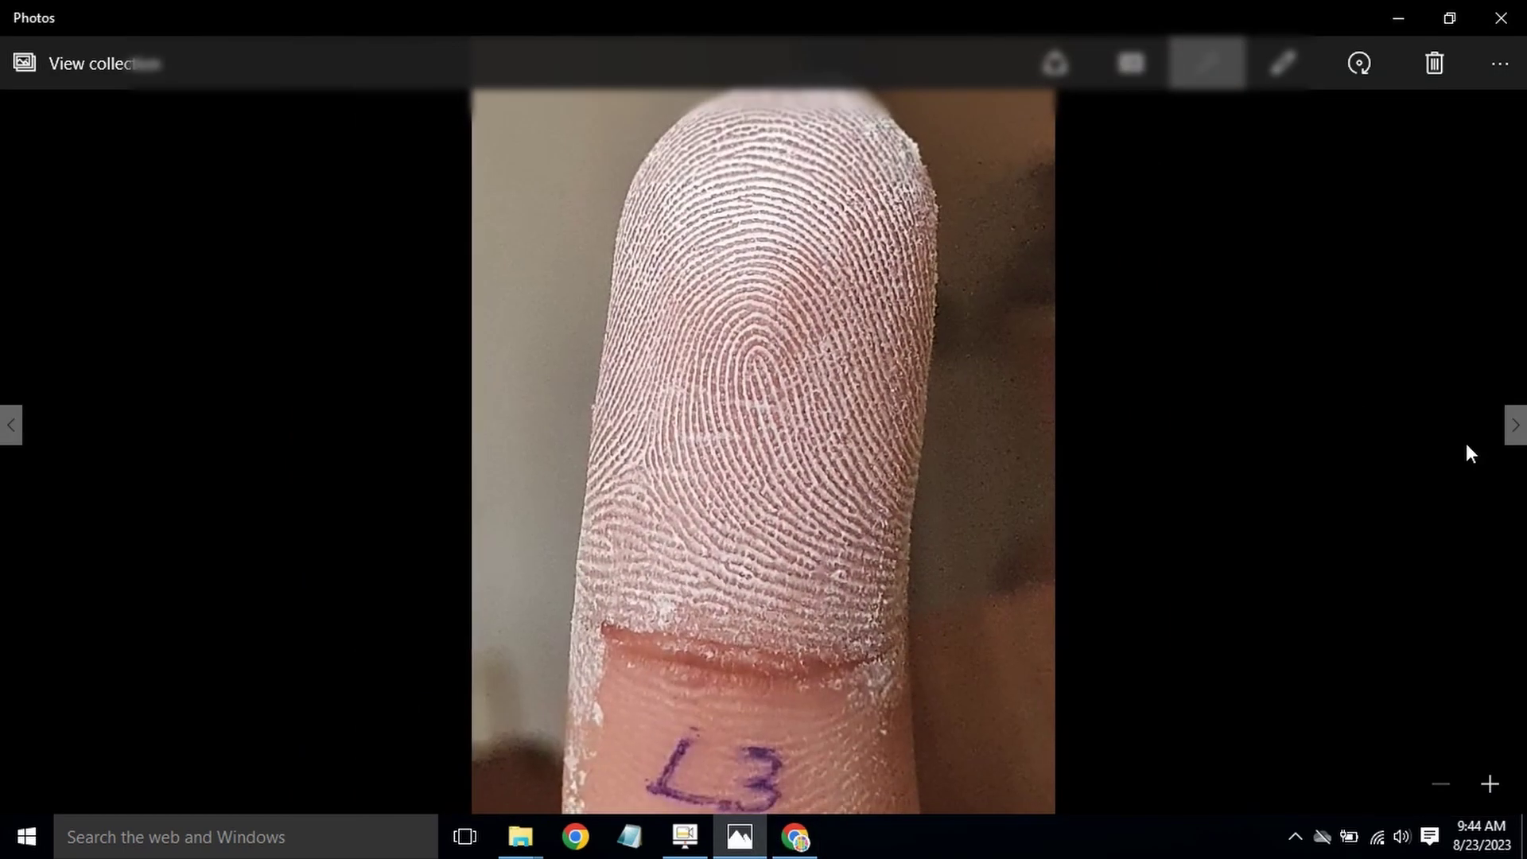
left_click(1515, 425)
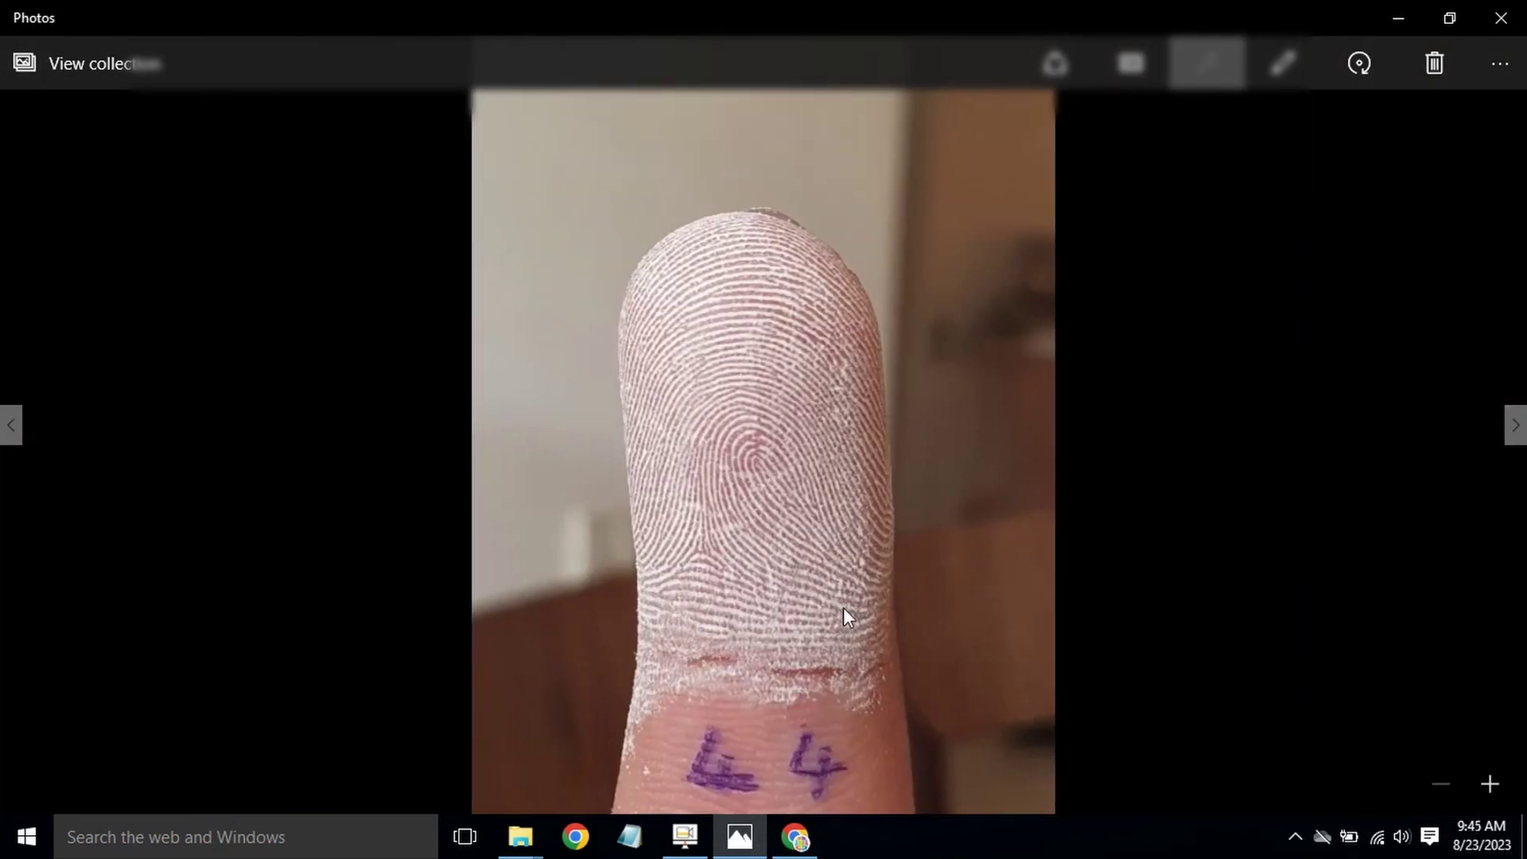
Step: Zoom in on the L4 fingerprint, then give L4 pattern WP and ridge count 14
key("ctrl+plus")
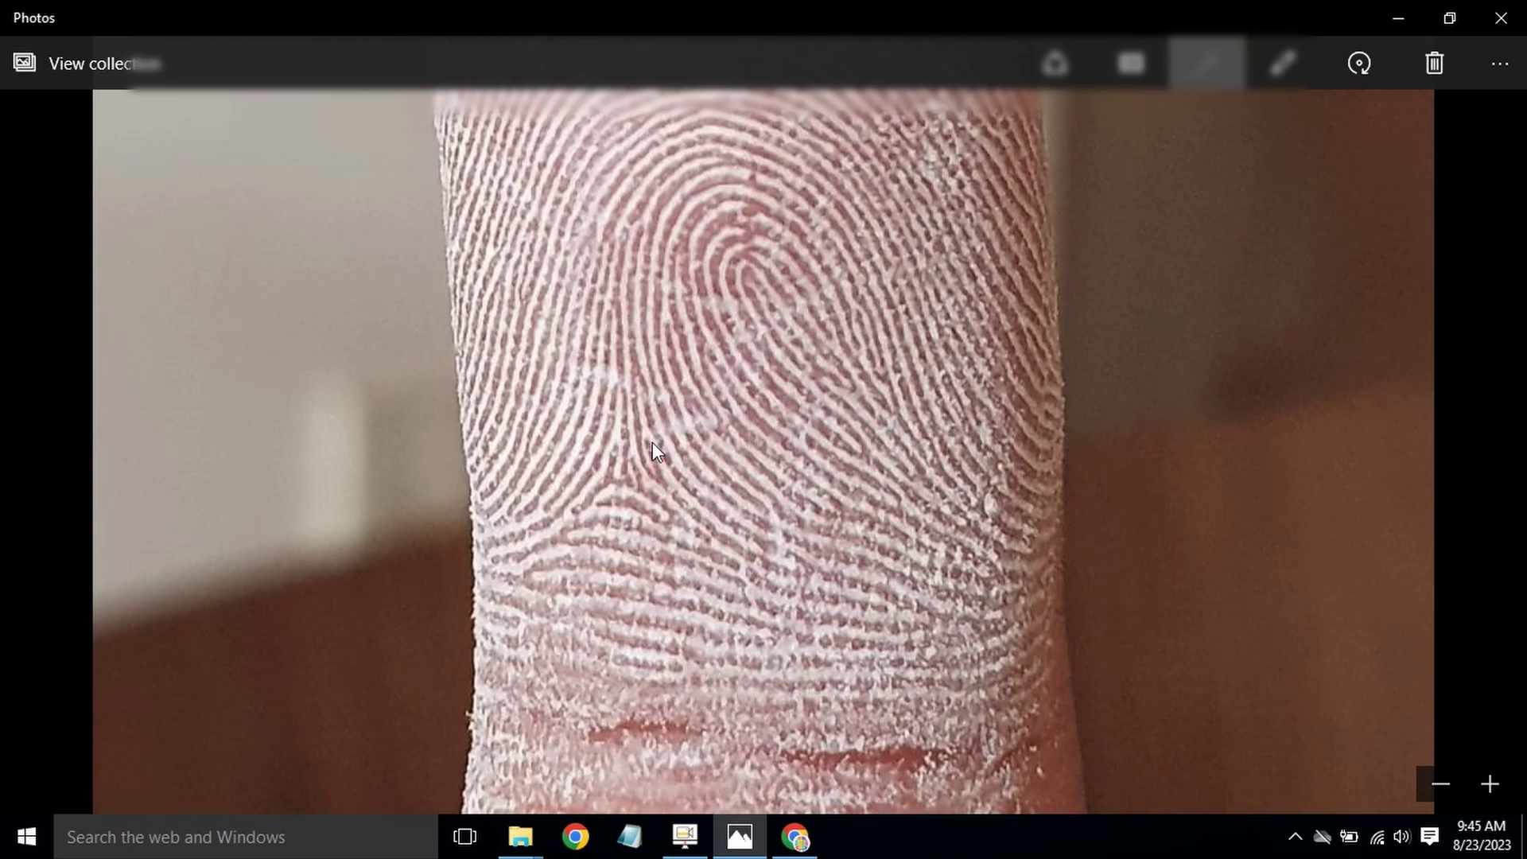
left_click(795, 837)
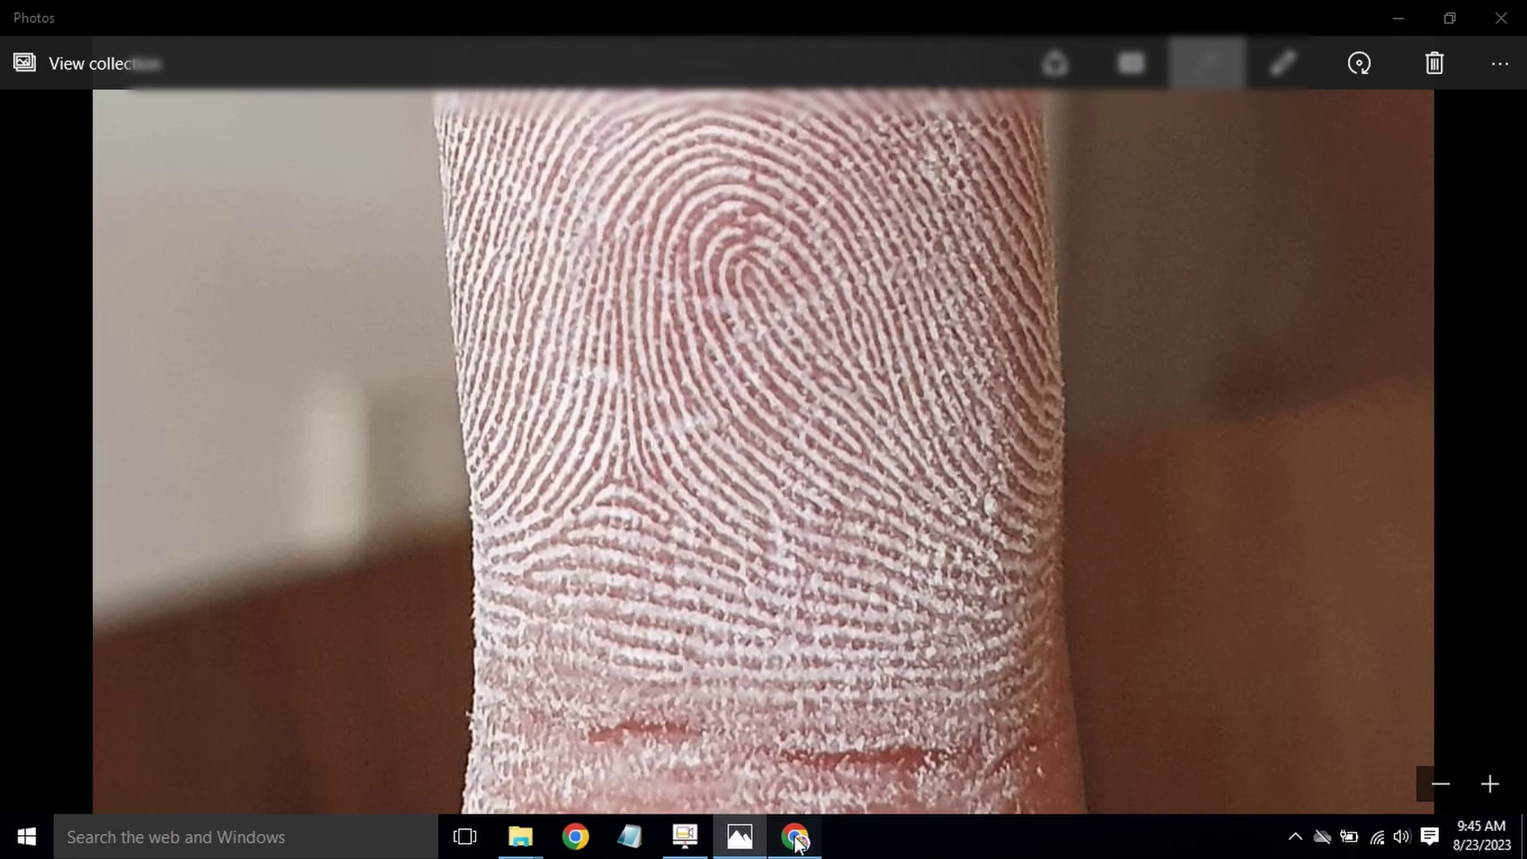
left_click(351, 677)
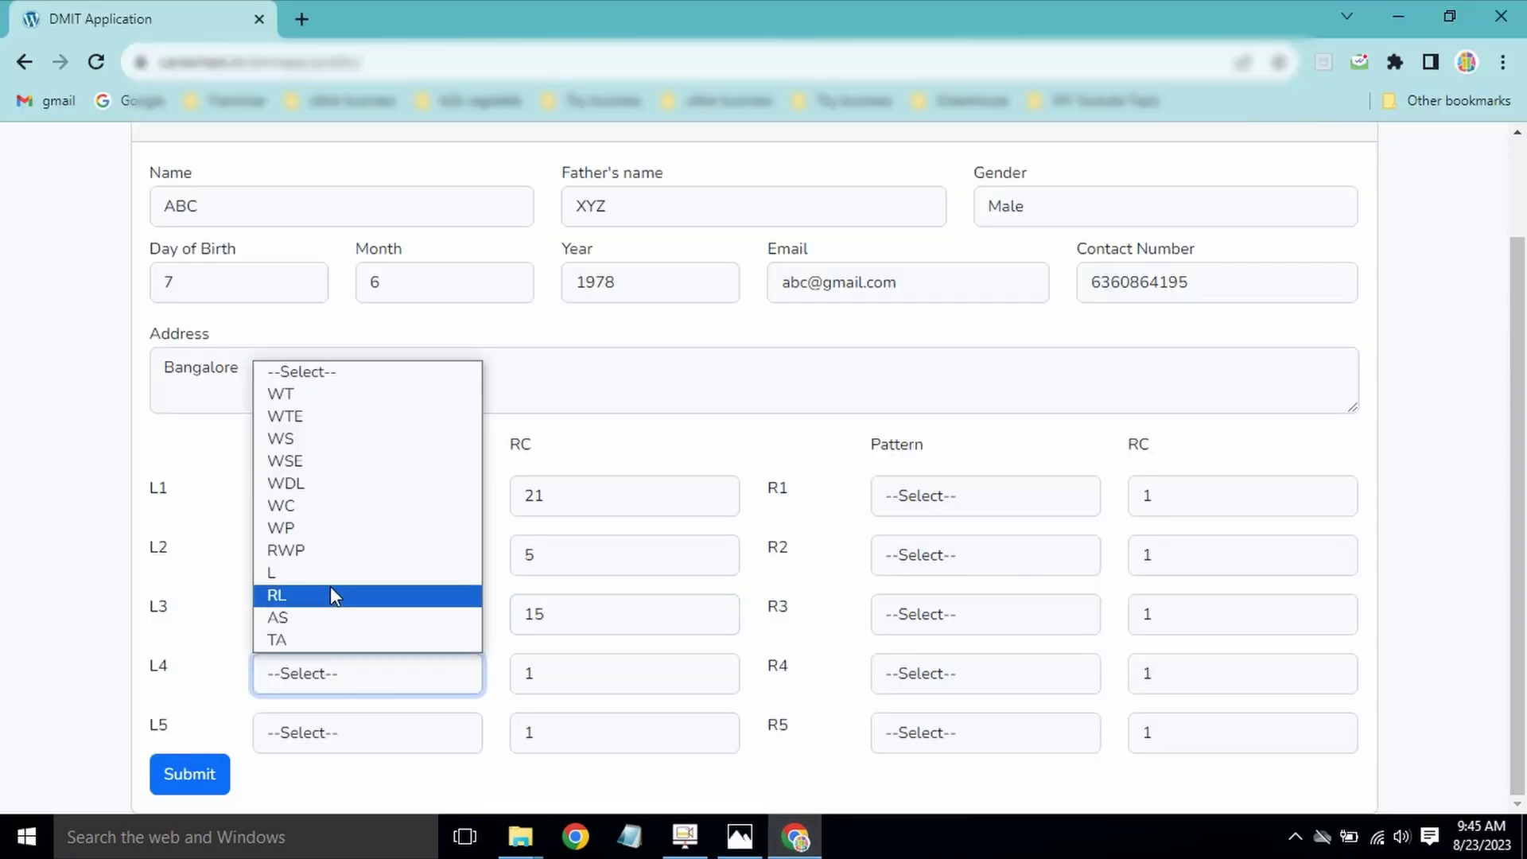
left_click(338, 532)
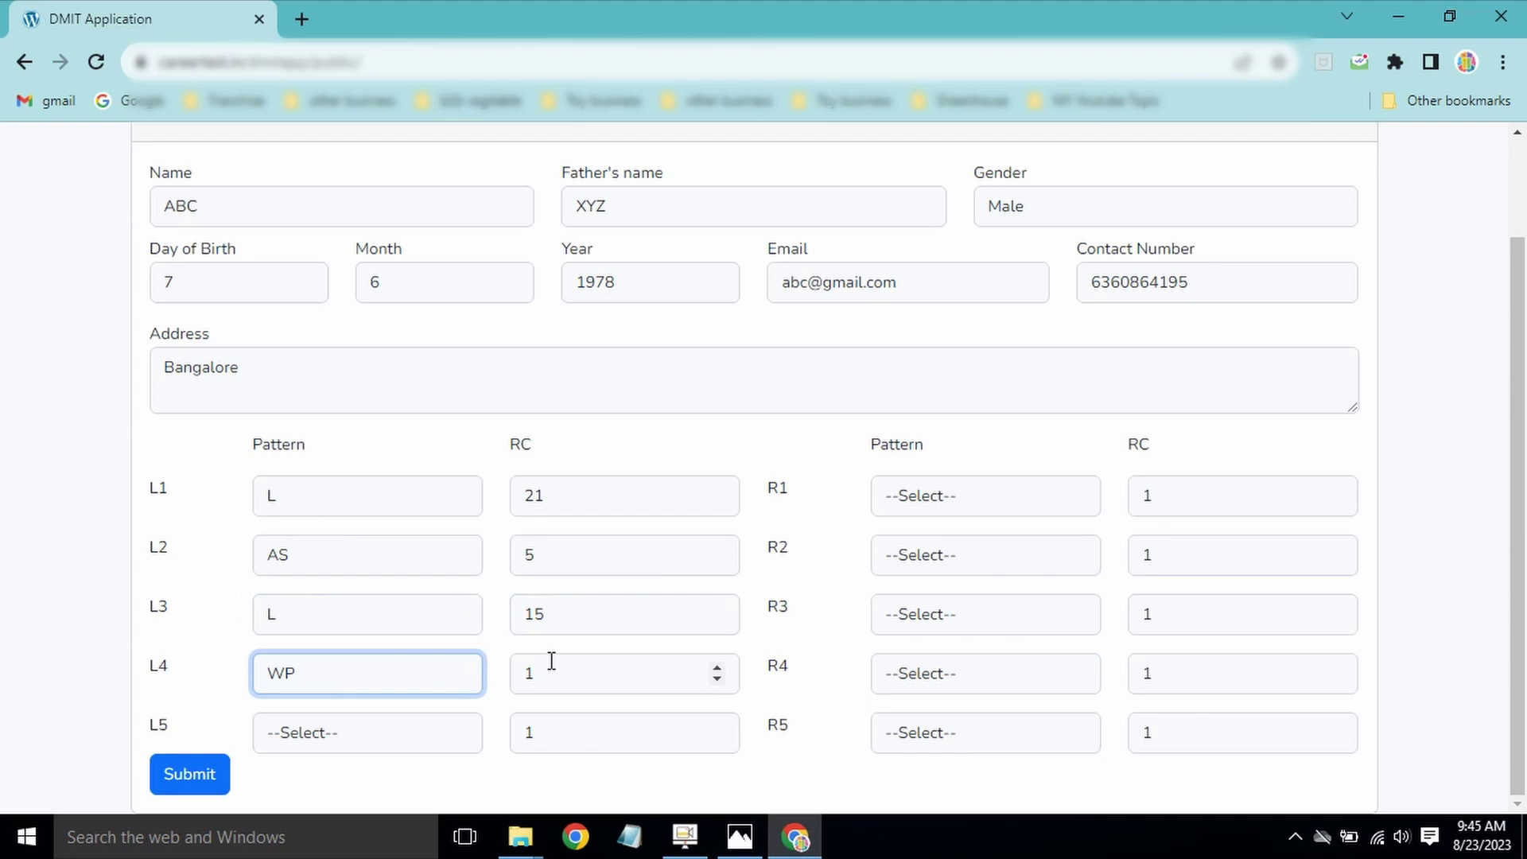
key("Tab")
type("14")
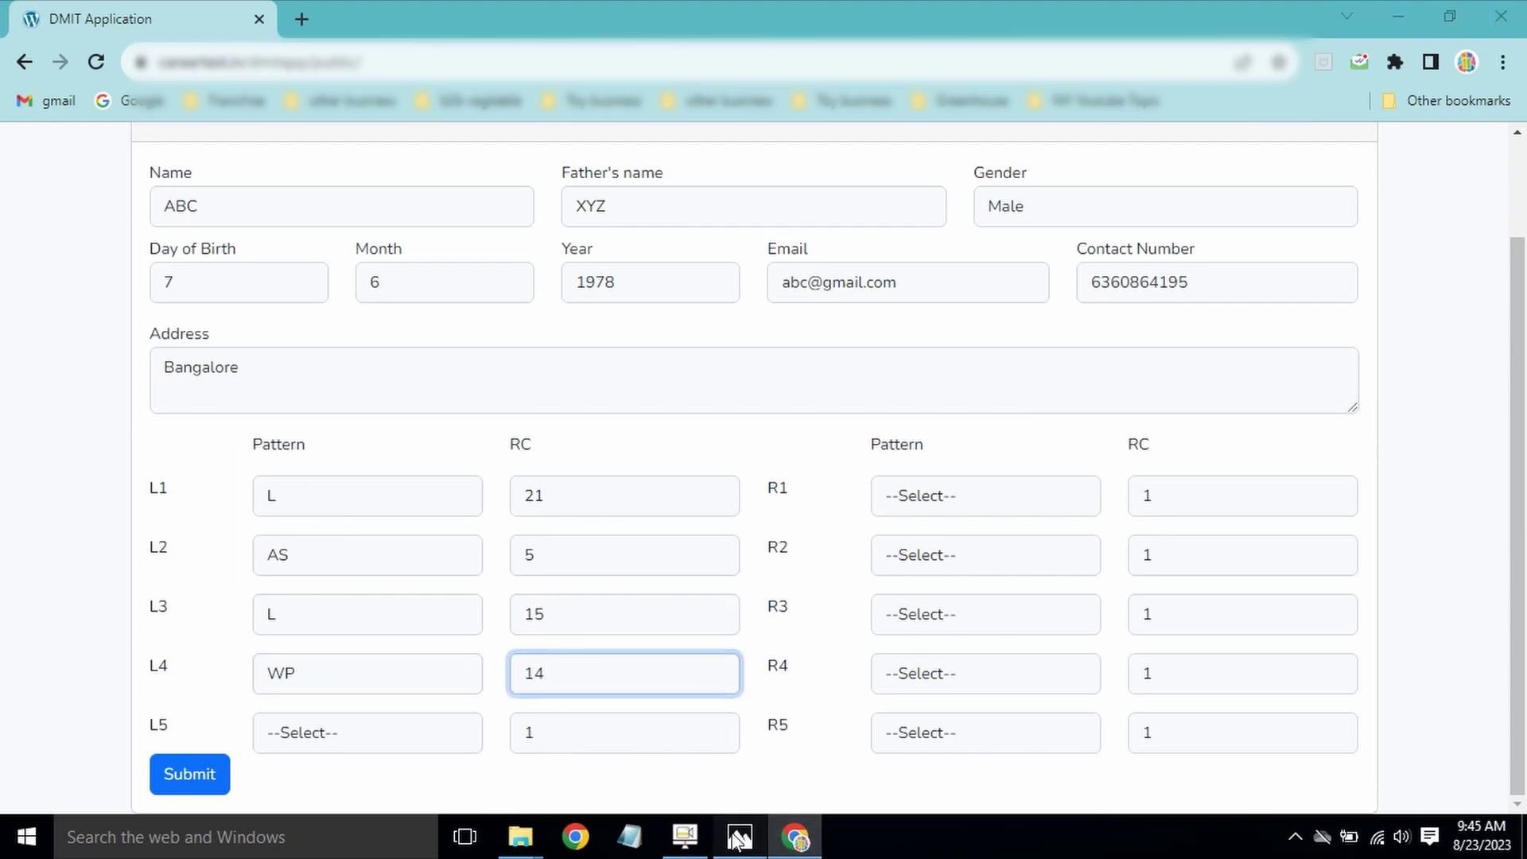
left_click(740, 837)
Step: Fit the L4 photo, advance to L5 and zoom in on its ridges
double_click(1139, 492)
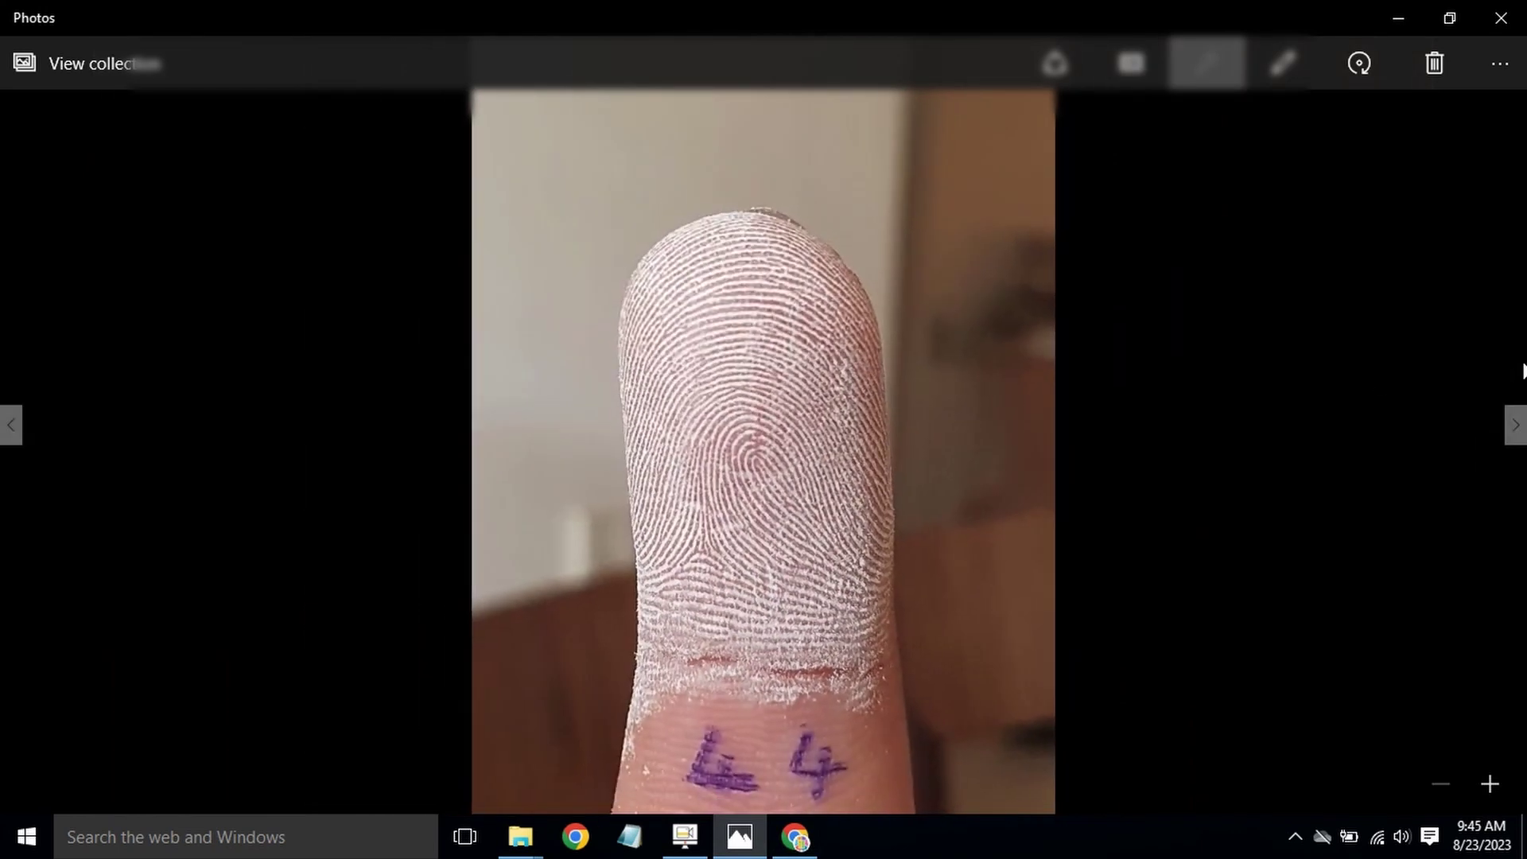
left_click(1516, 425)
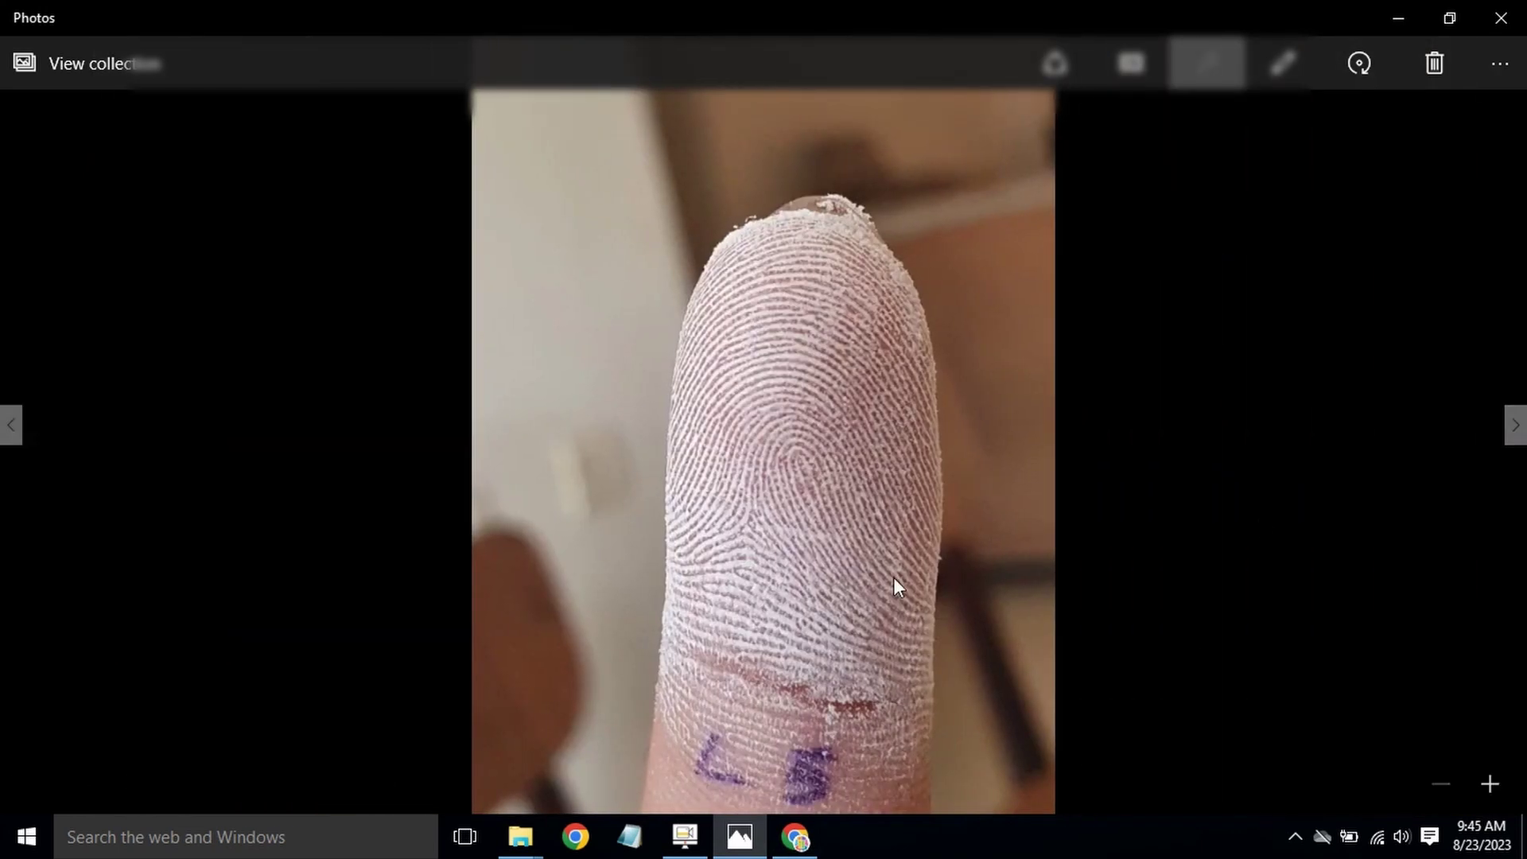
key("ctrl+plus")
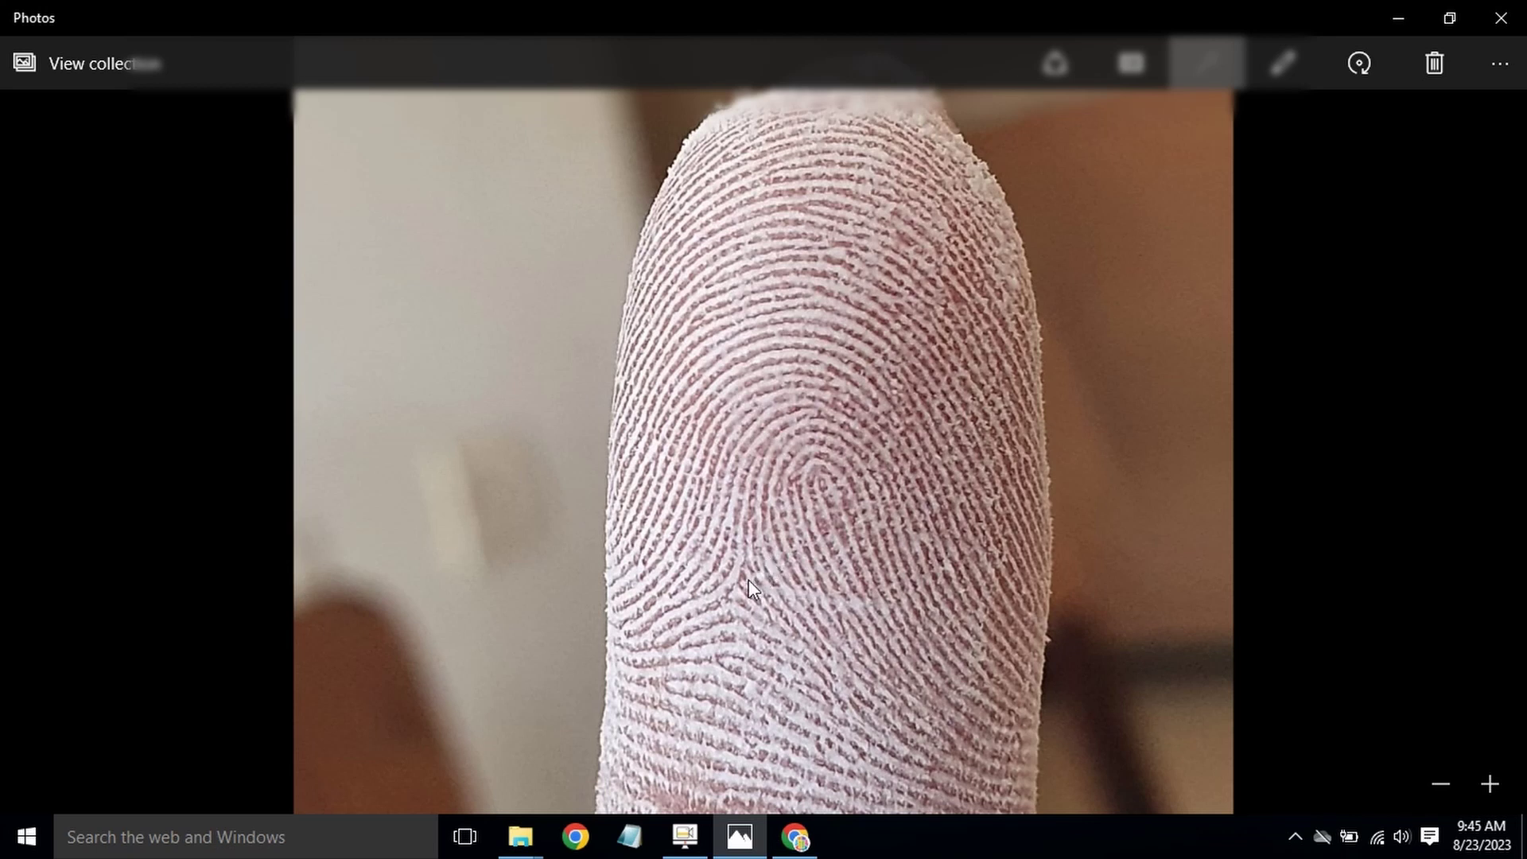
Step: Give L5 pattern L and ridge count 8
left_click(795, 836)
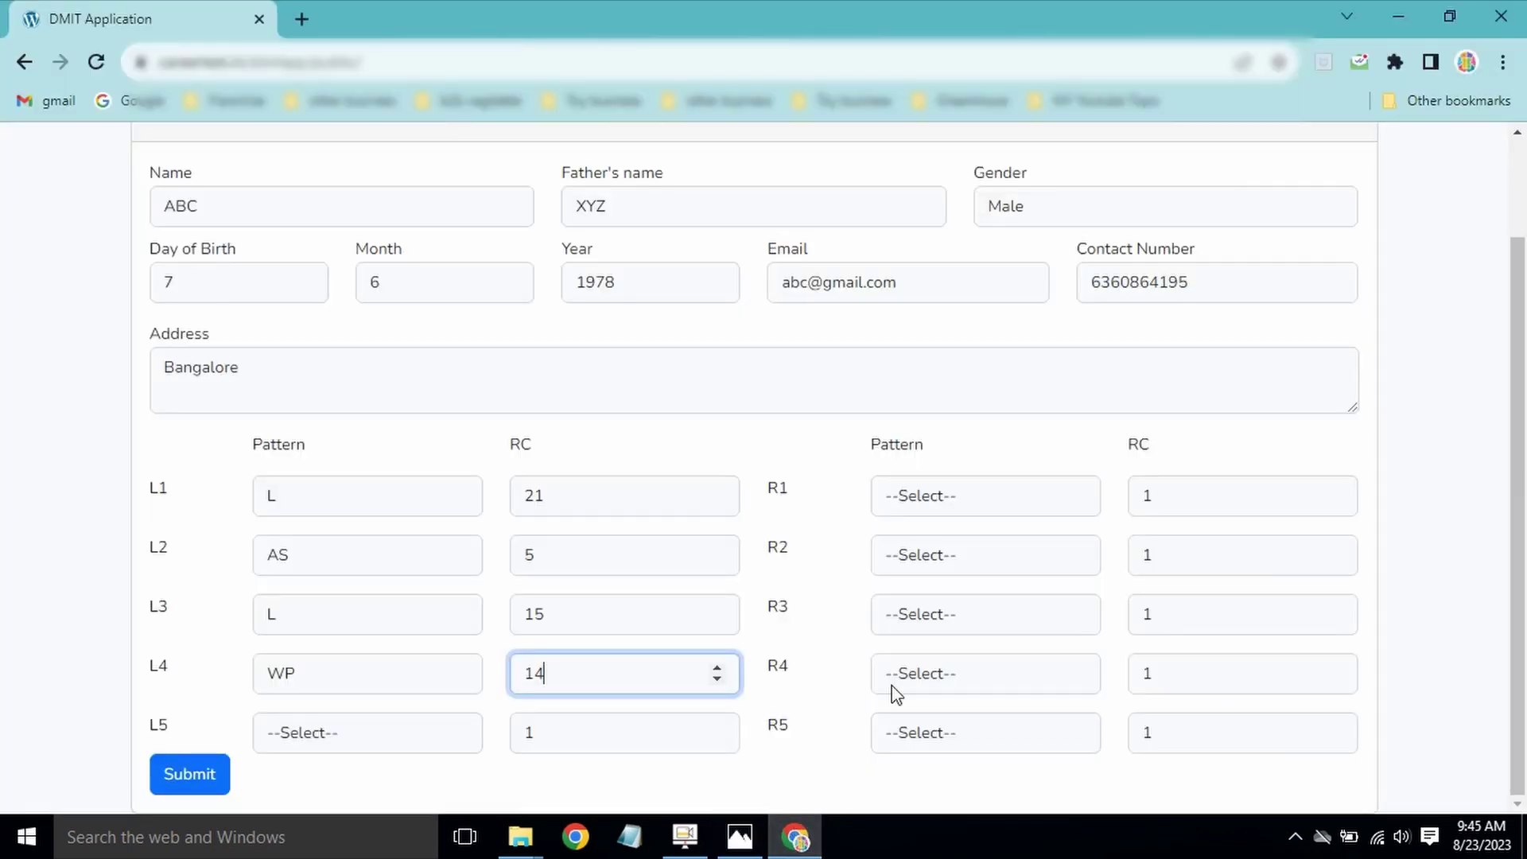
left_click(396, 737)
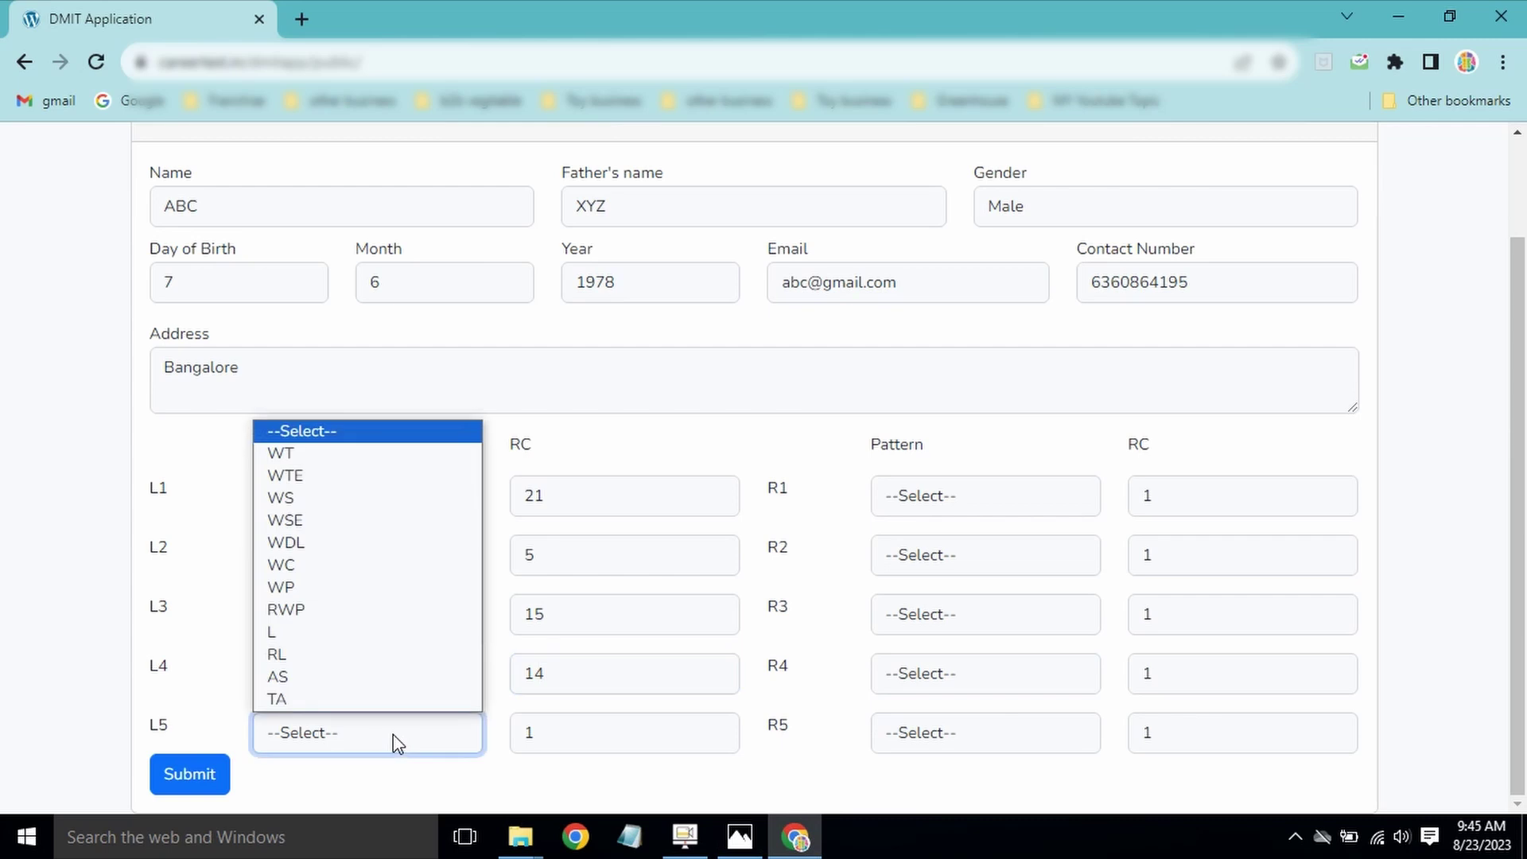
left_click(365, 641)
key("Tab")
type("8")
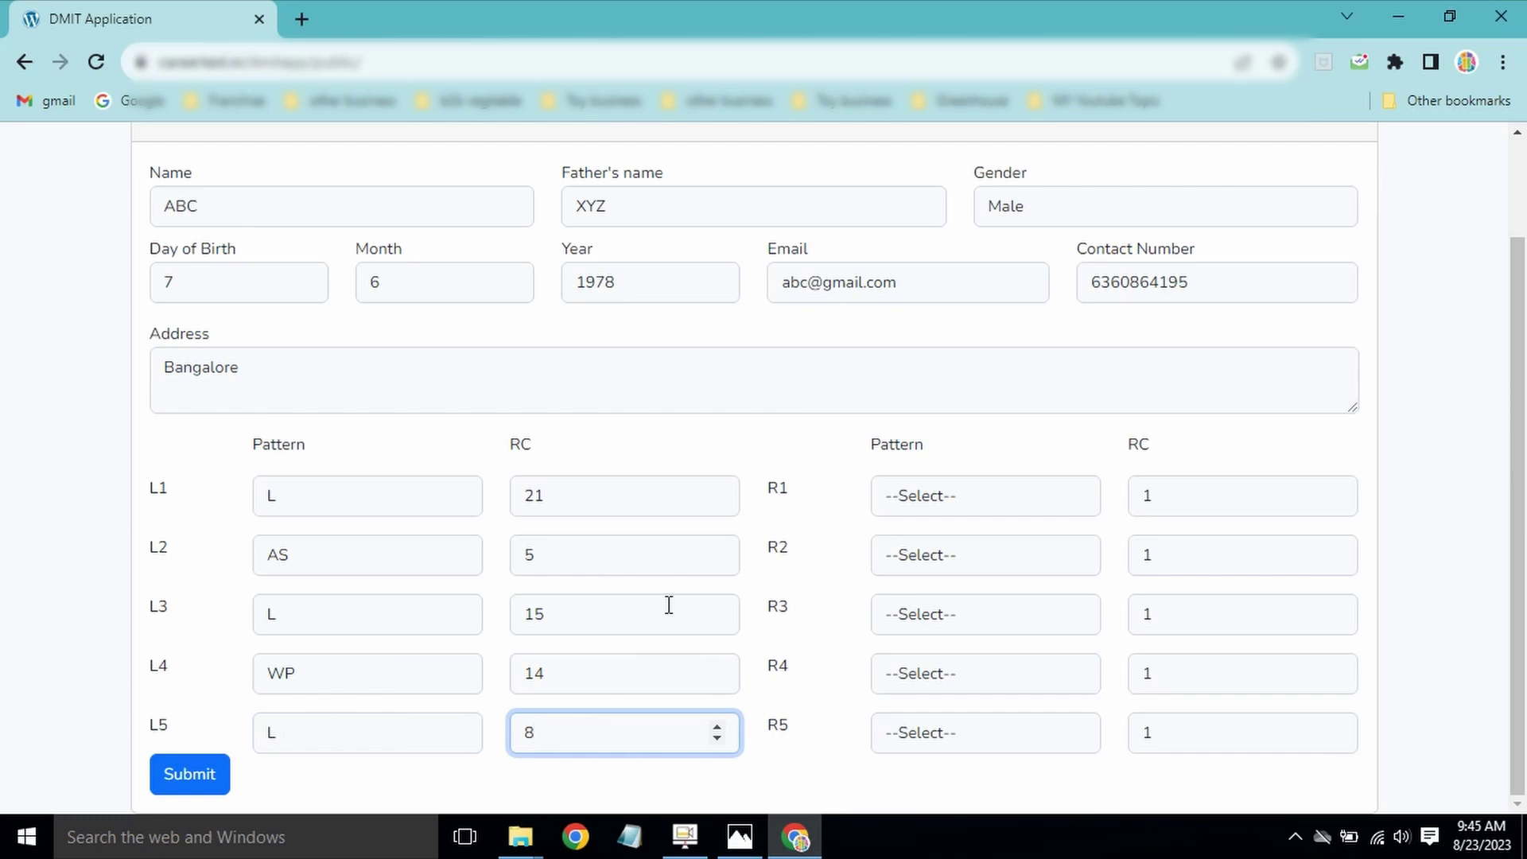
left_click(740, 837)
scroll(1157, 498, "down", 2)
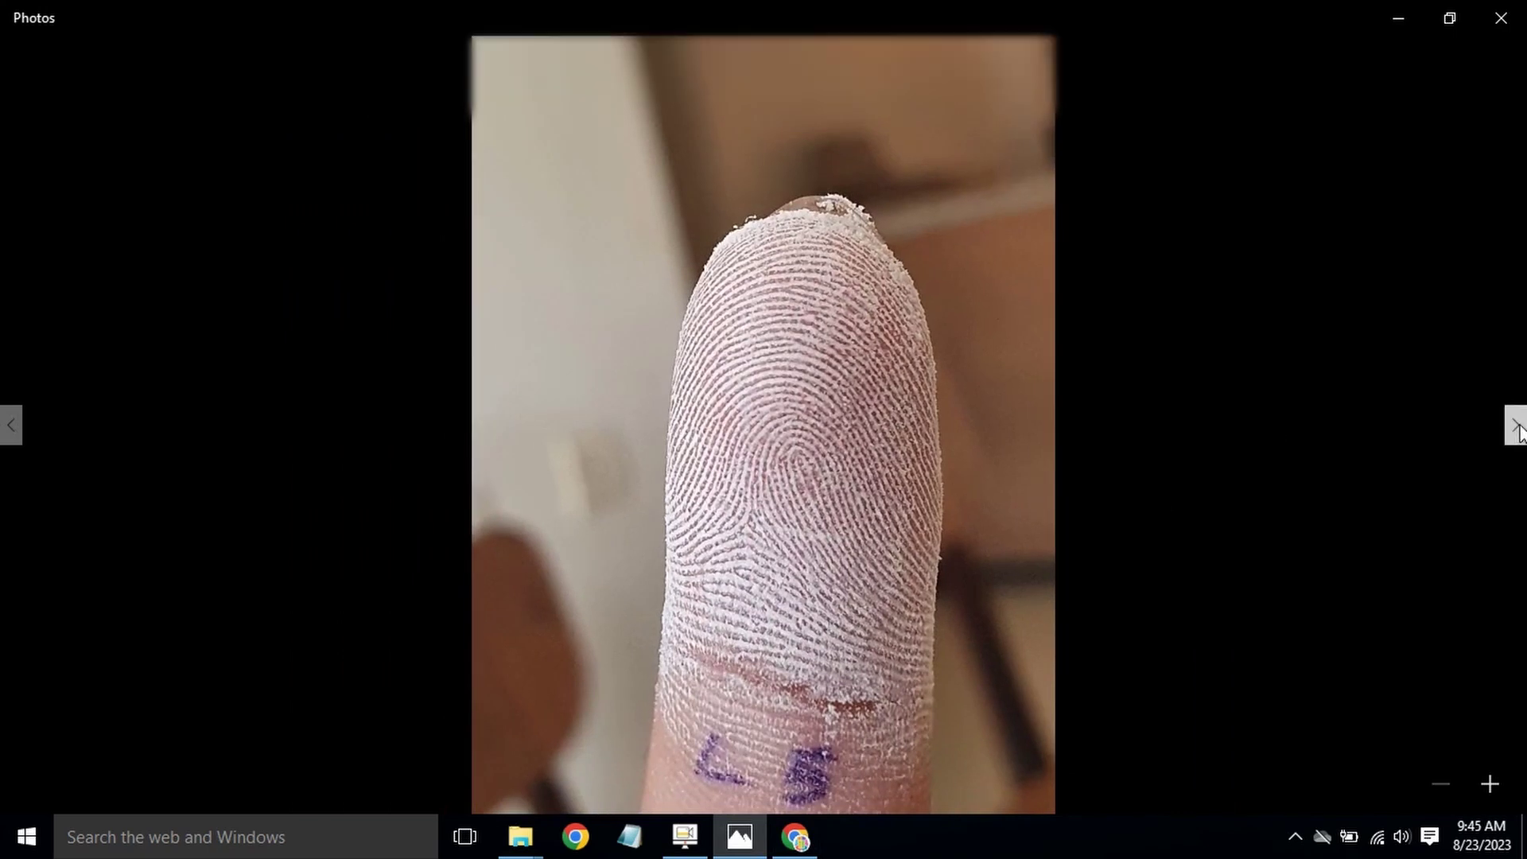
Step: Inspect the zoomed R1 fingerprint core, then give R1 pattern L and ridge count 24
left_click(1509, 427)
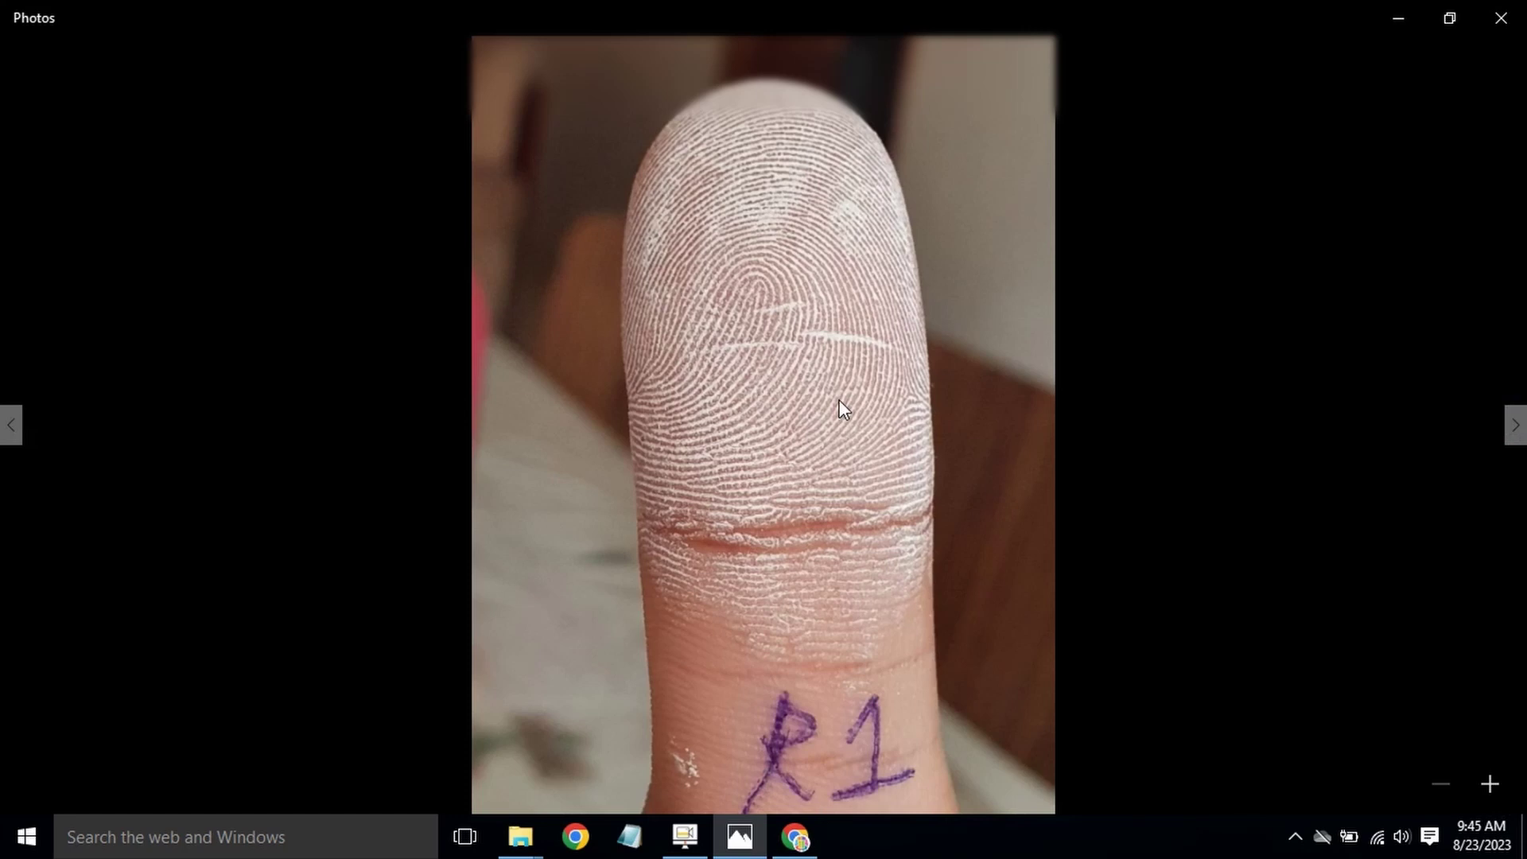
scroll(844, 410, "up", 3)
left_click_drag(857, 329, 829, 432)
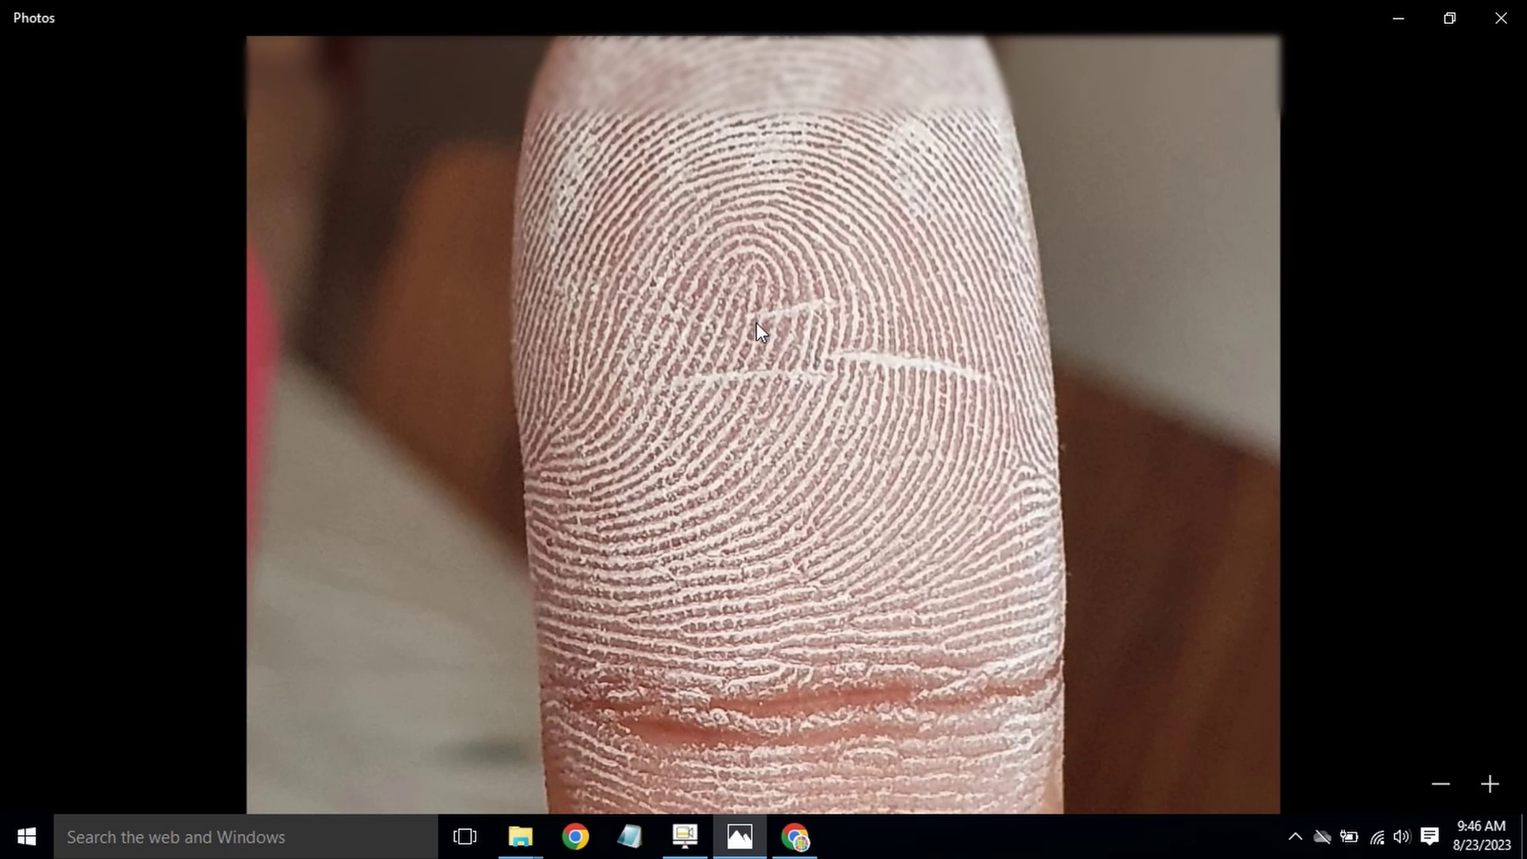
left_click(795, 837)
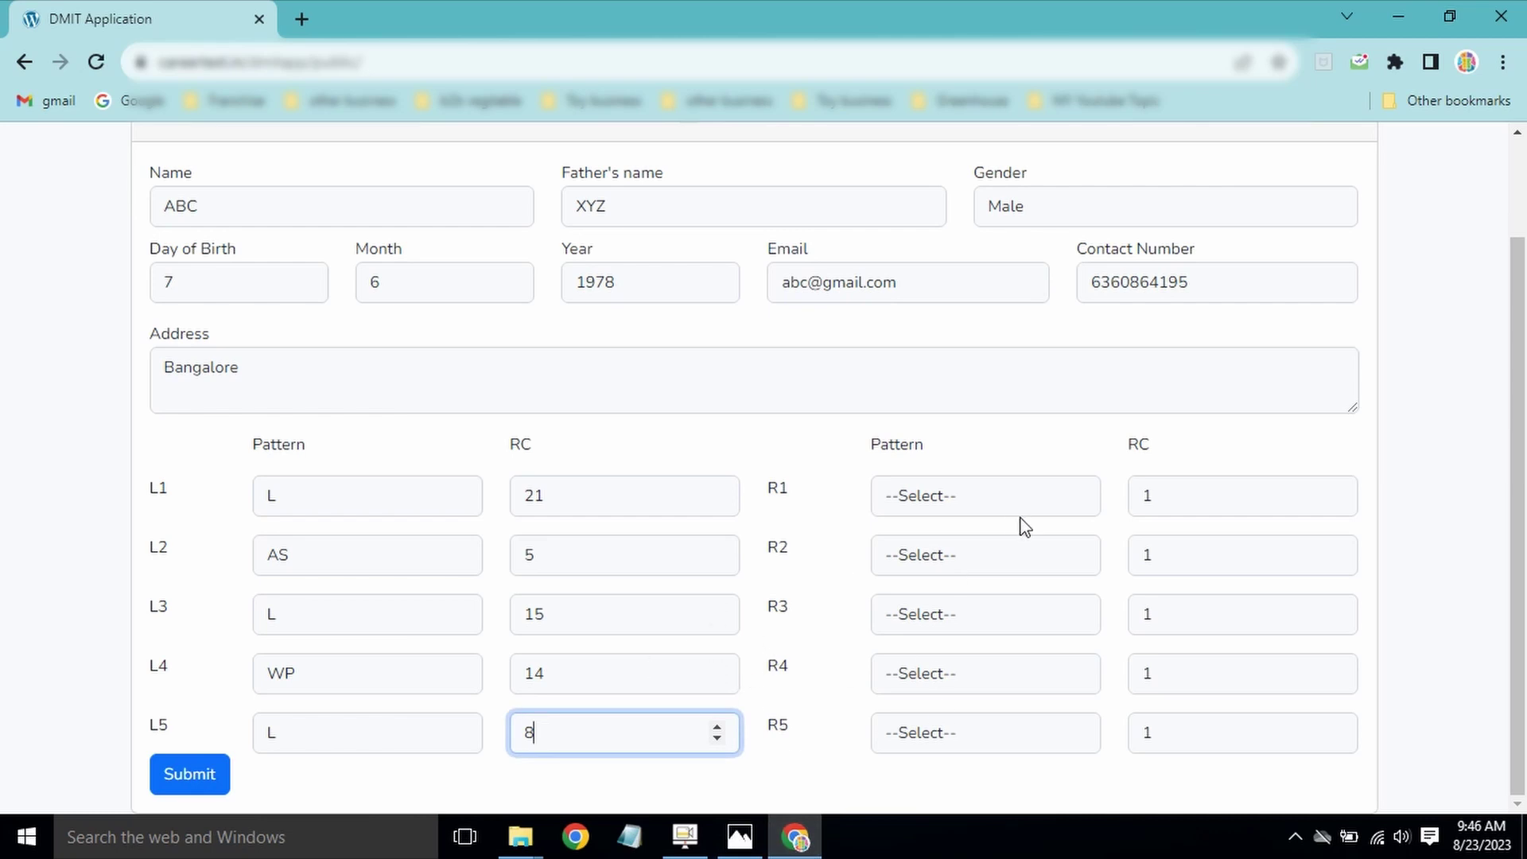
left_click(1018, 509)
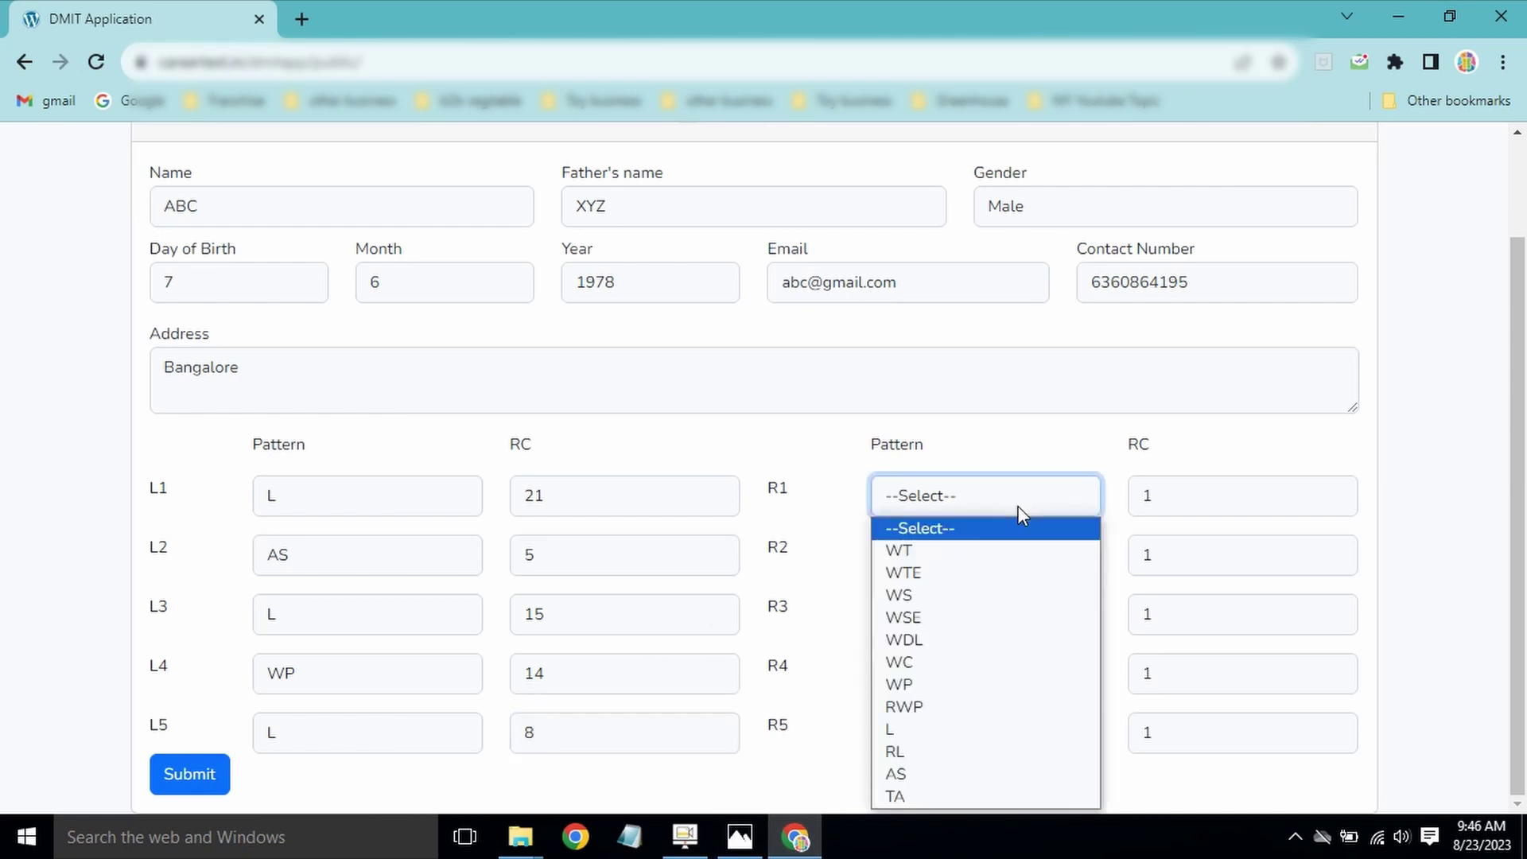
left_click(965, 729)
key("Tab")
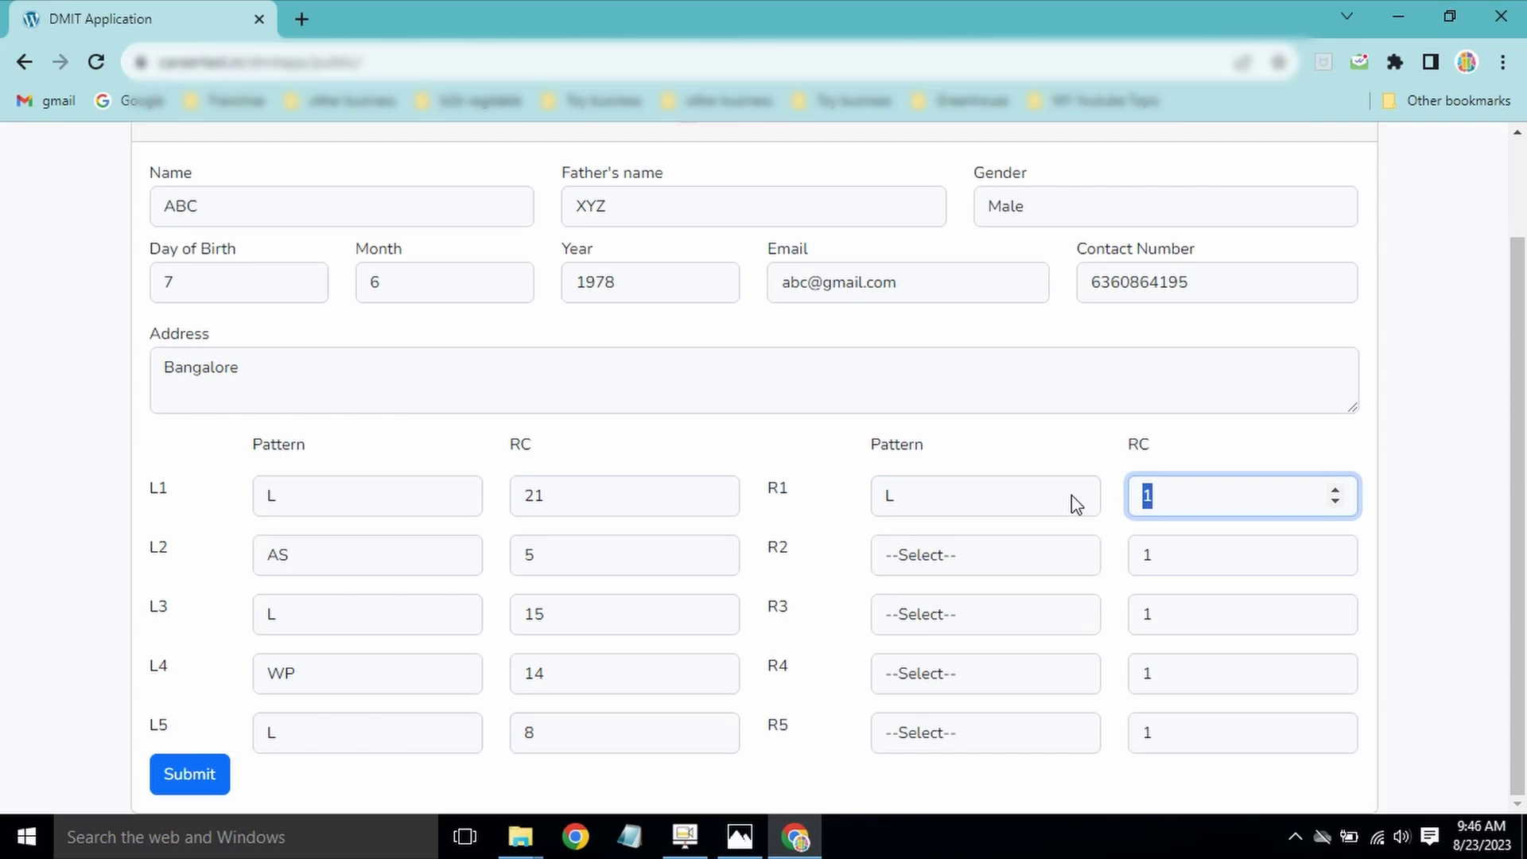
type("24")
Step: Review the zoomed R2 fingerprint photo before returning to the form
left_click(756, 842)
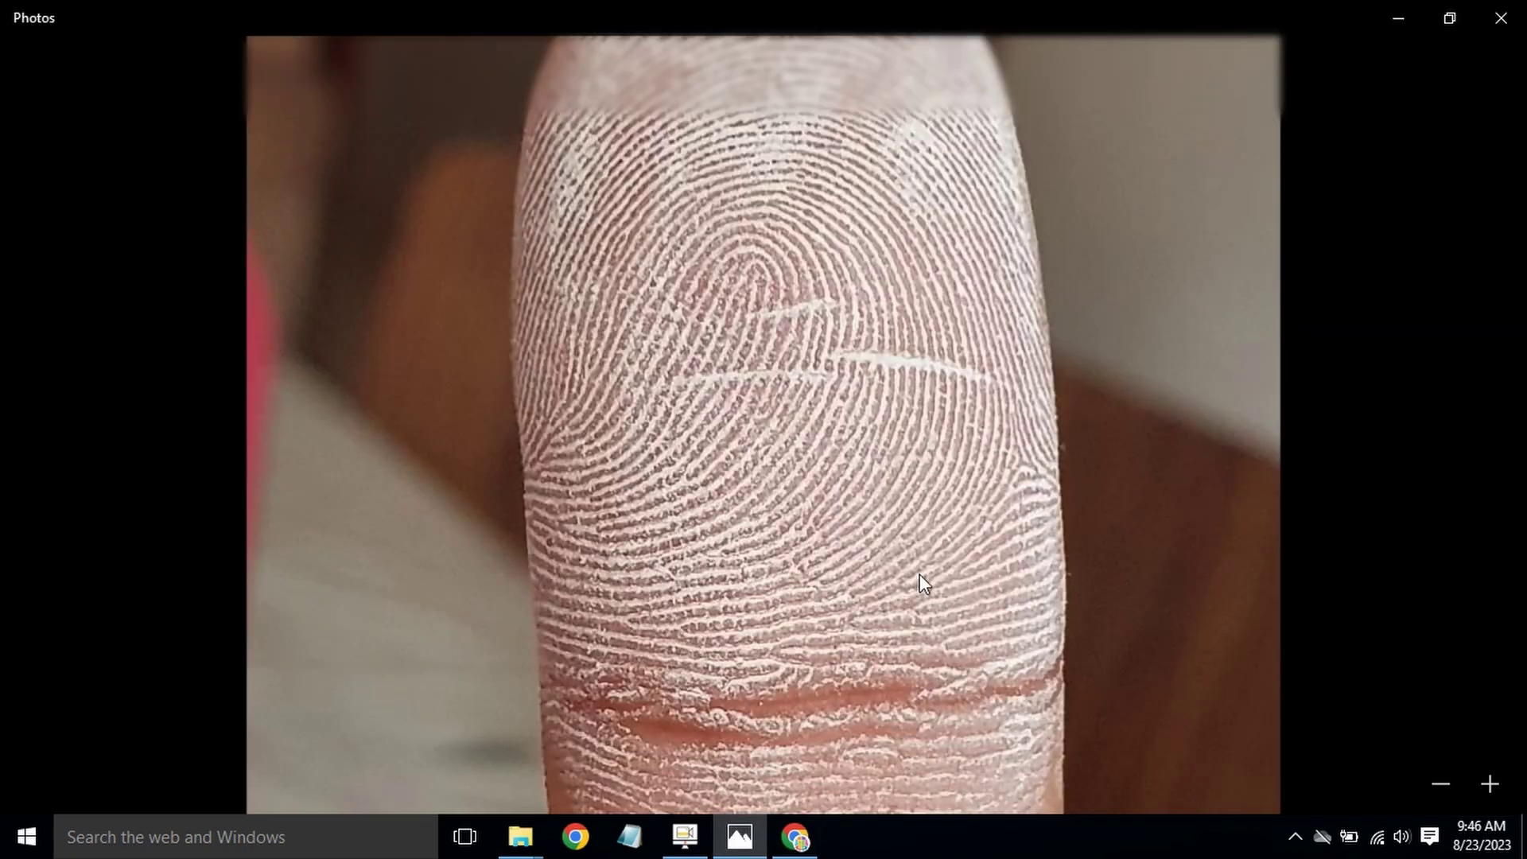
scroll(923, 583, "down", 2)
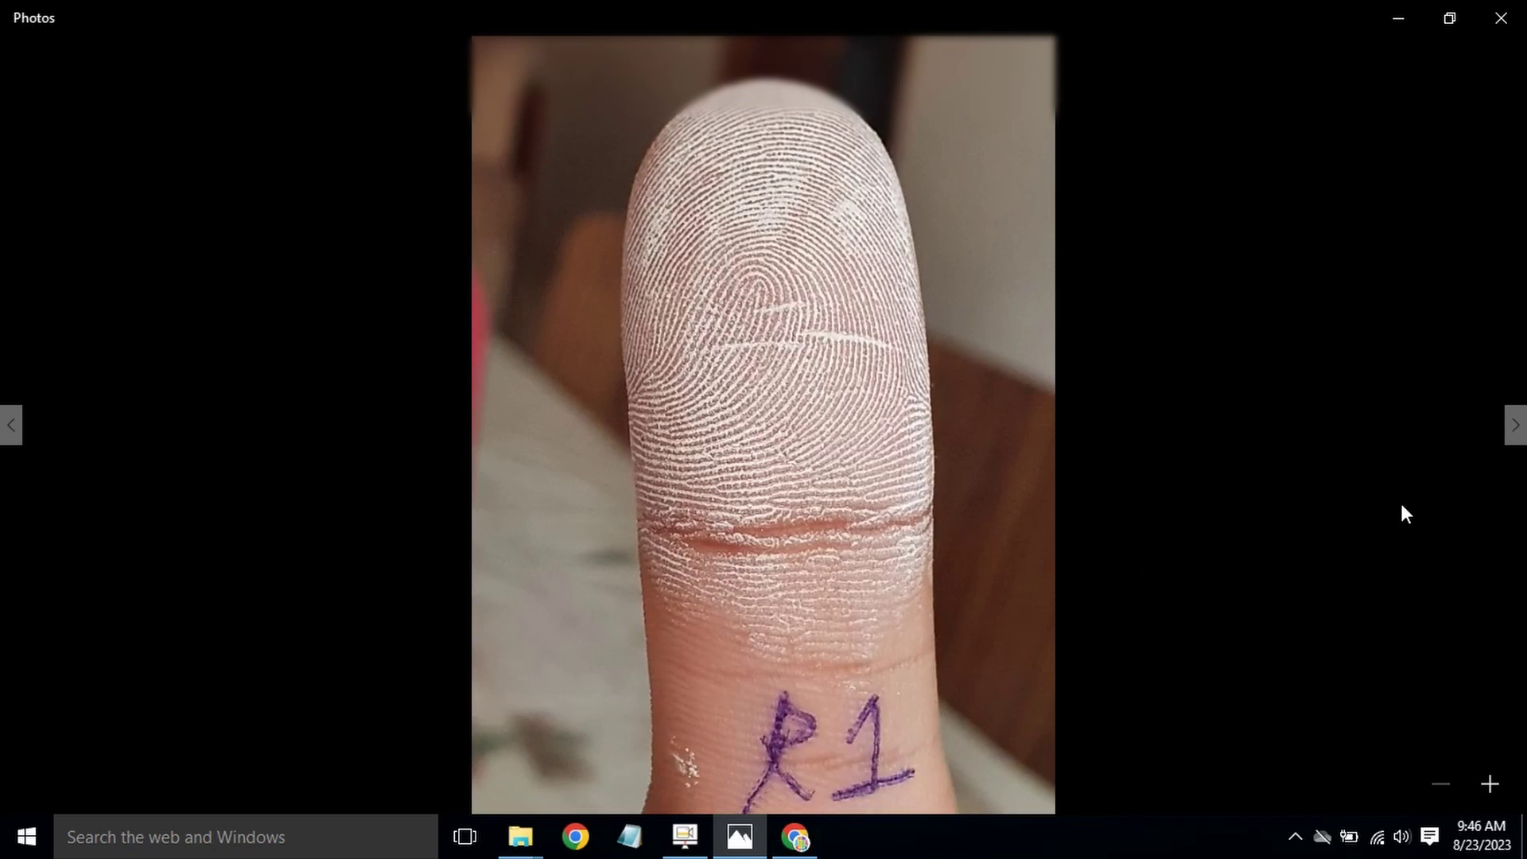
left_click(1516, 426)
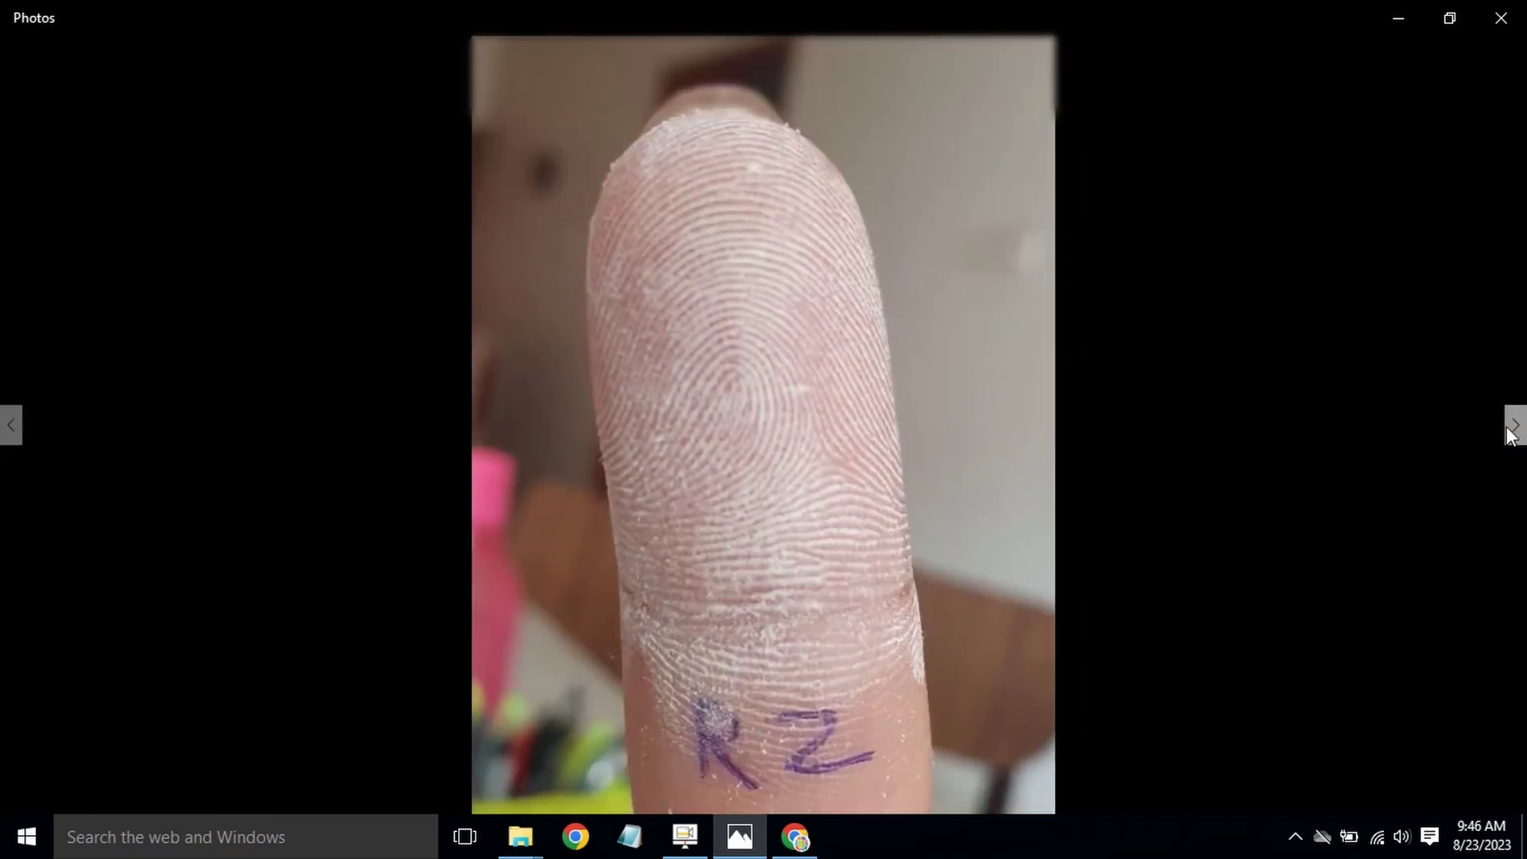
scroll(1045, 624, "up", 3)
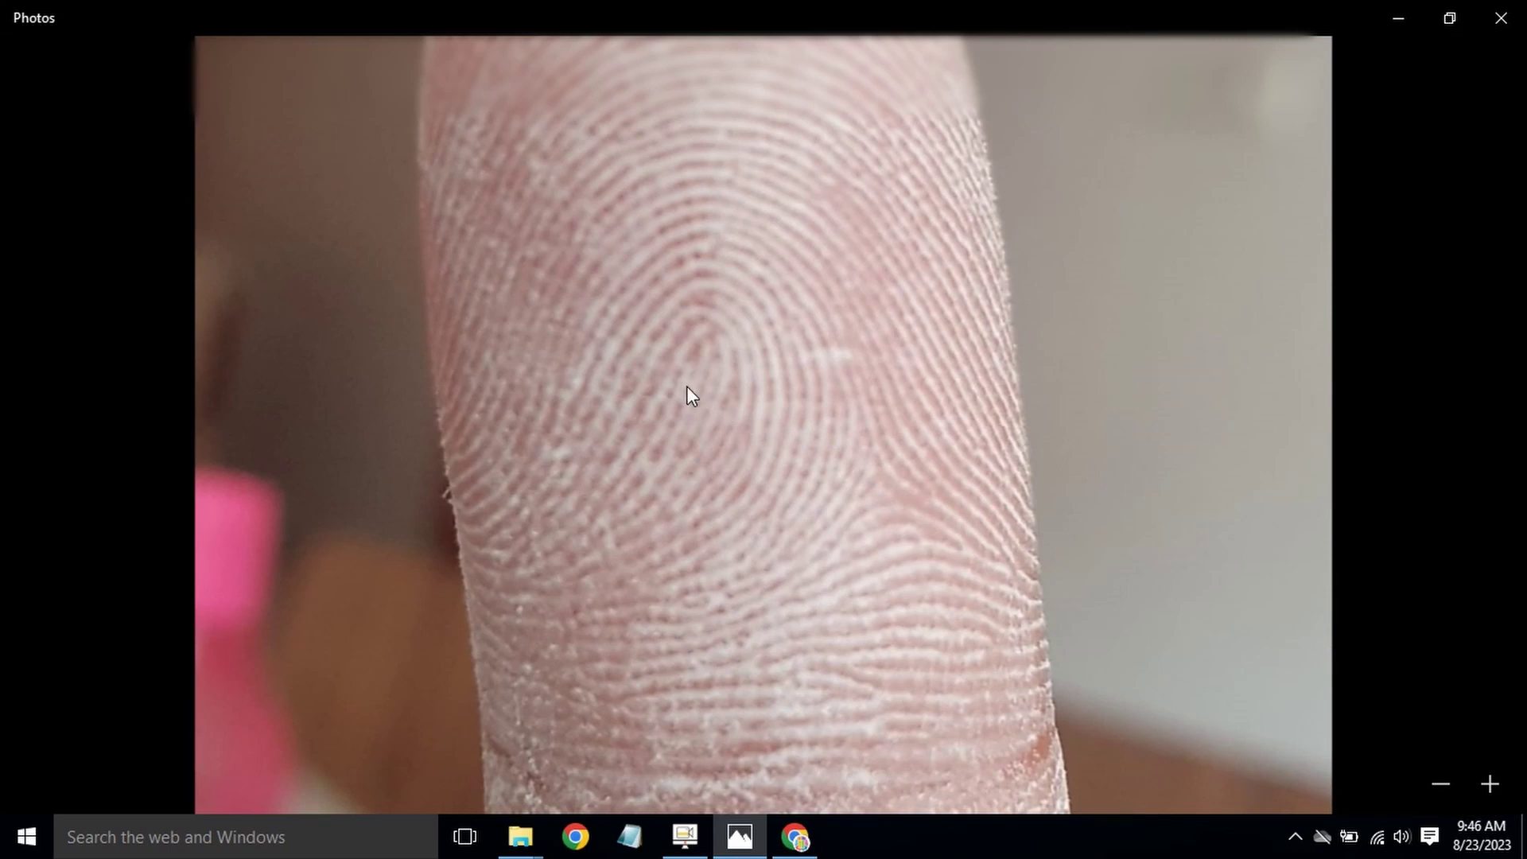
left_click(807, 841)
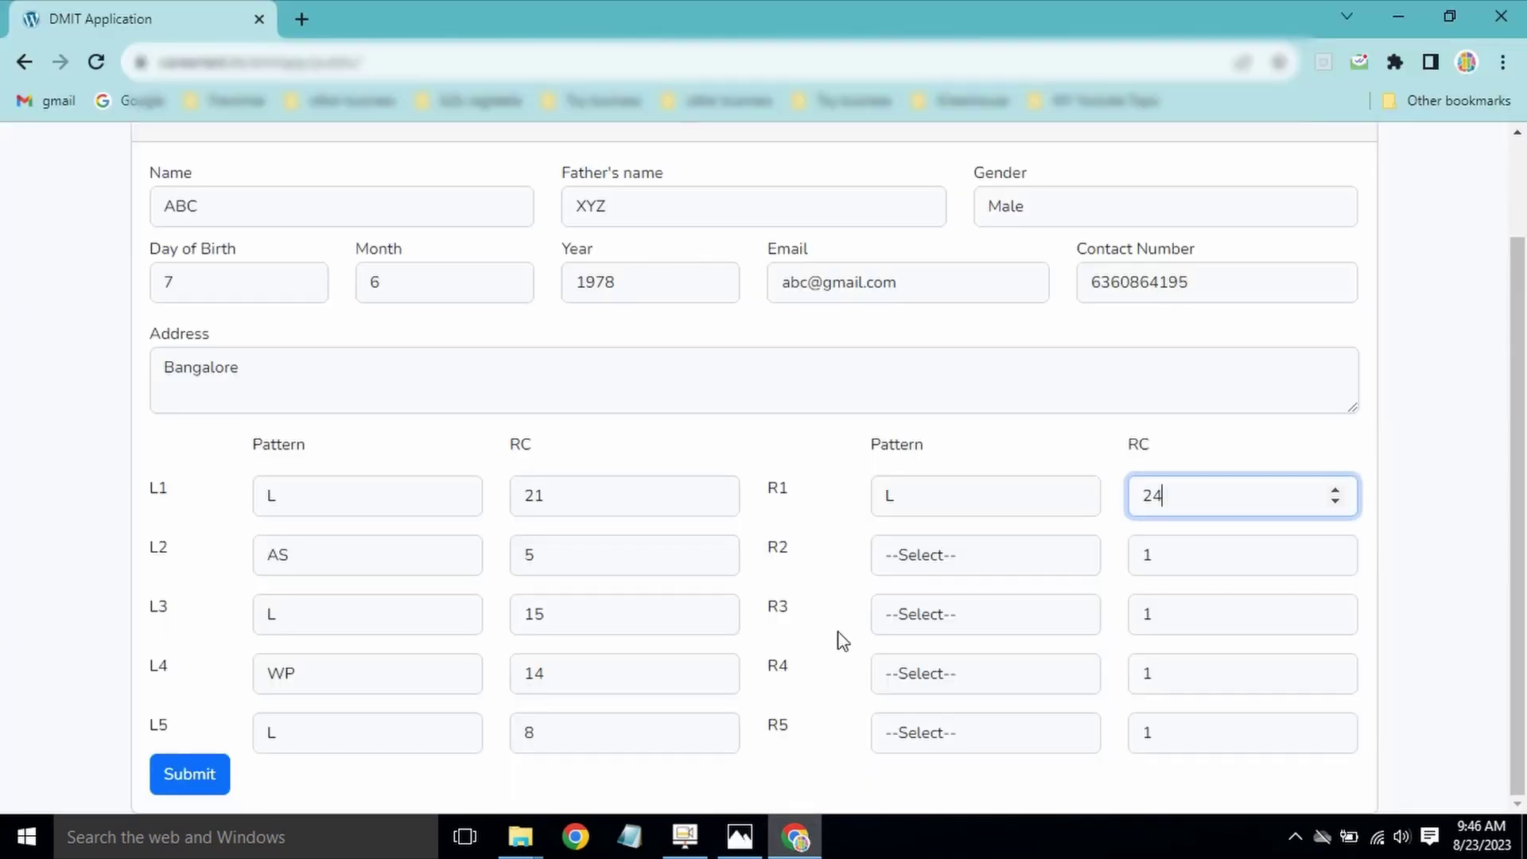
Step: Give R2 pattern L and ridge count 11
left_click(1009, 574)
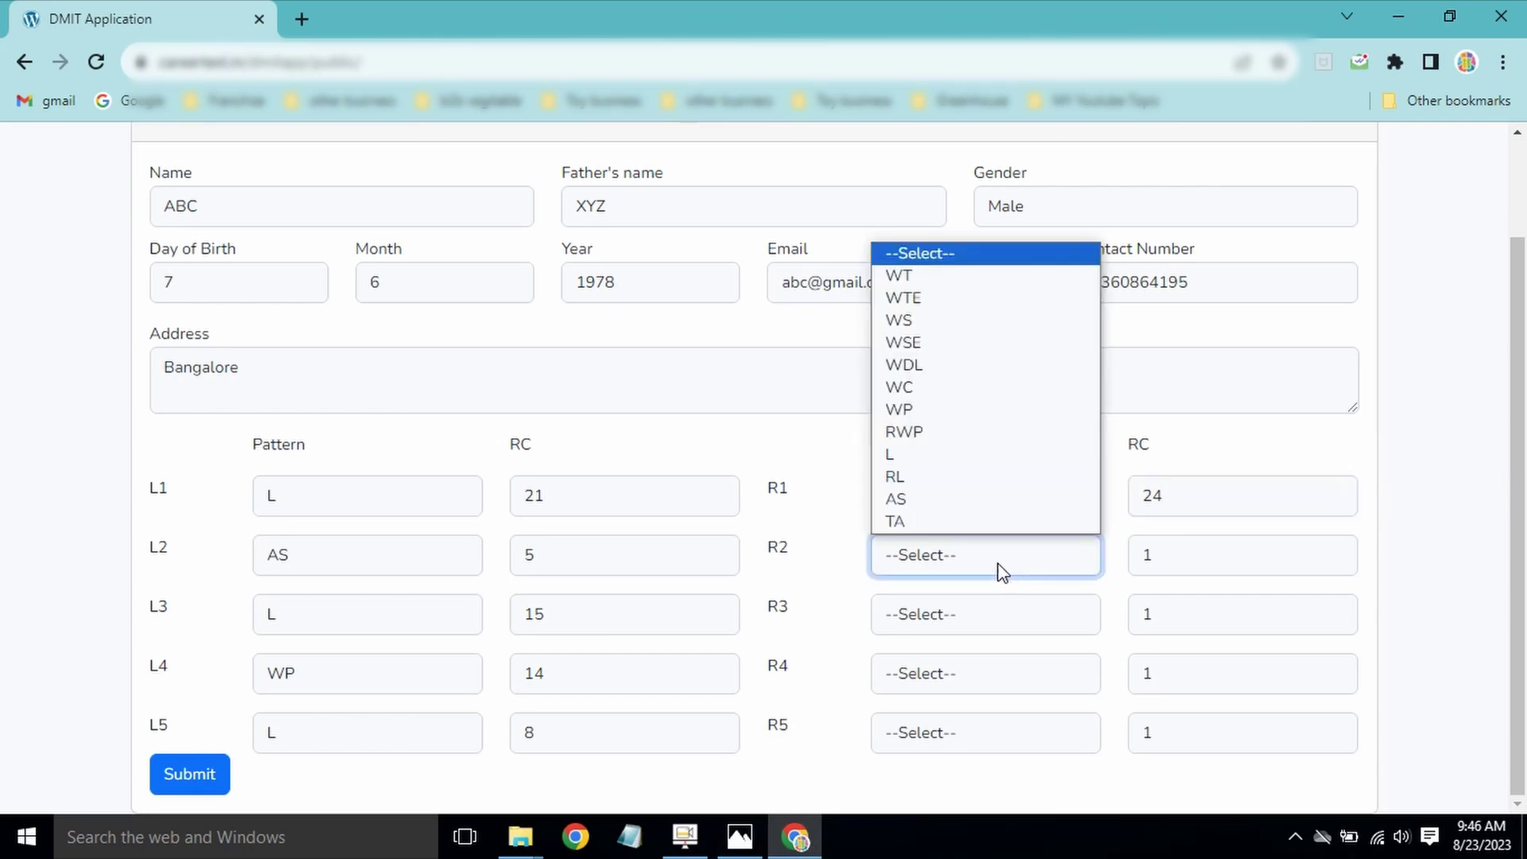
left_click(975, 461)
left_click(1177, 549)
double_click(1178, 549)
type("11")
Step: Step through Photos to the R3 fingerprint and zoom in on it
left_click(796, 842)
key("Right")
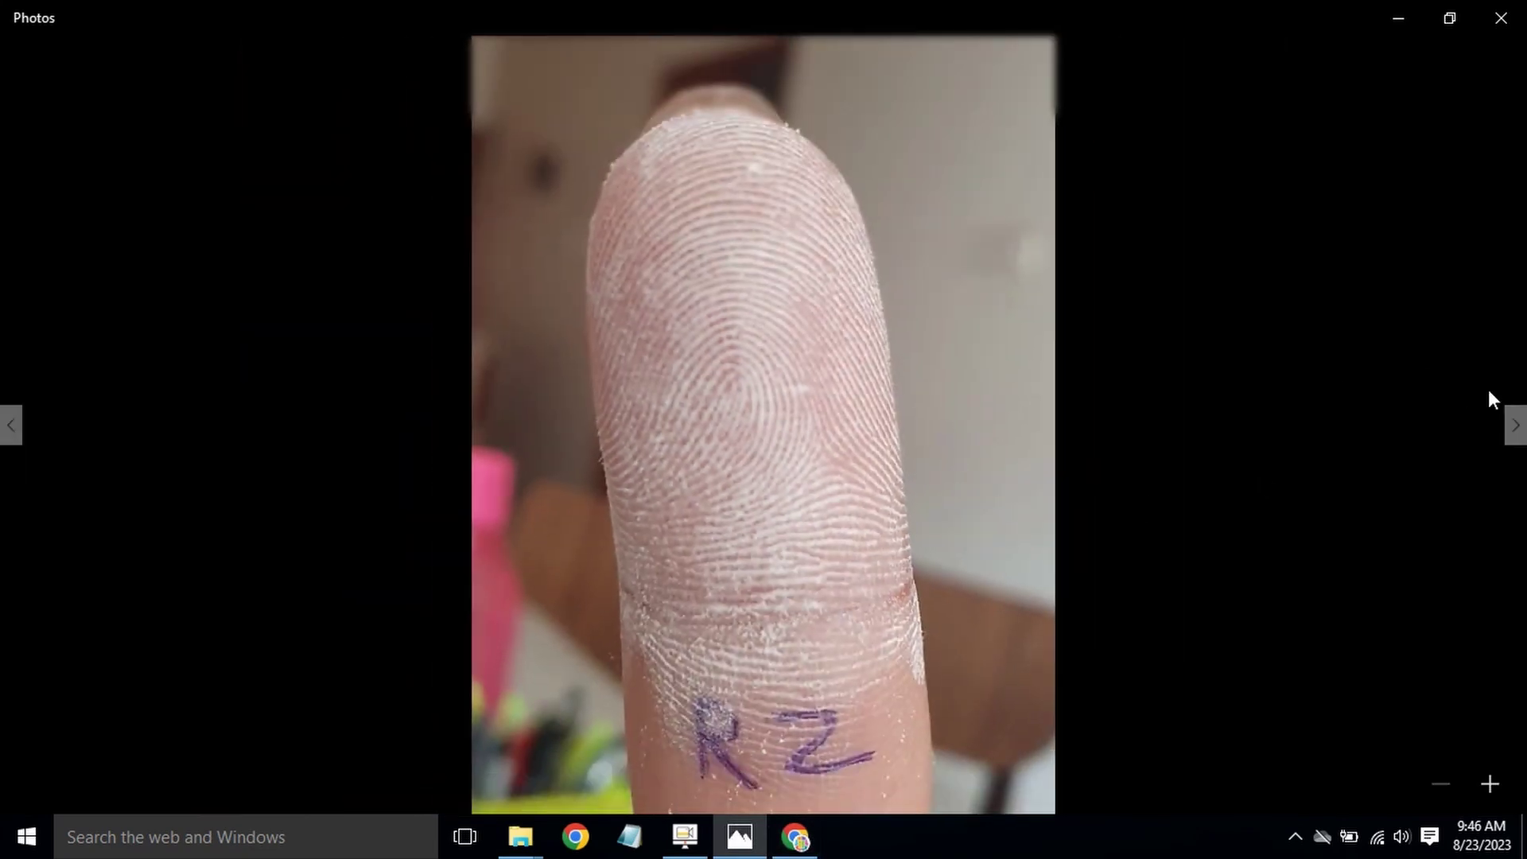
left_click(1516, 430)
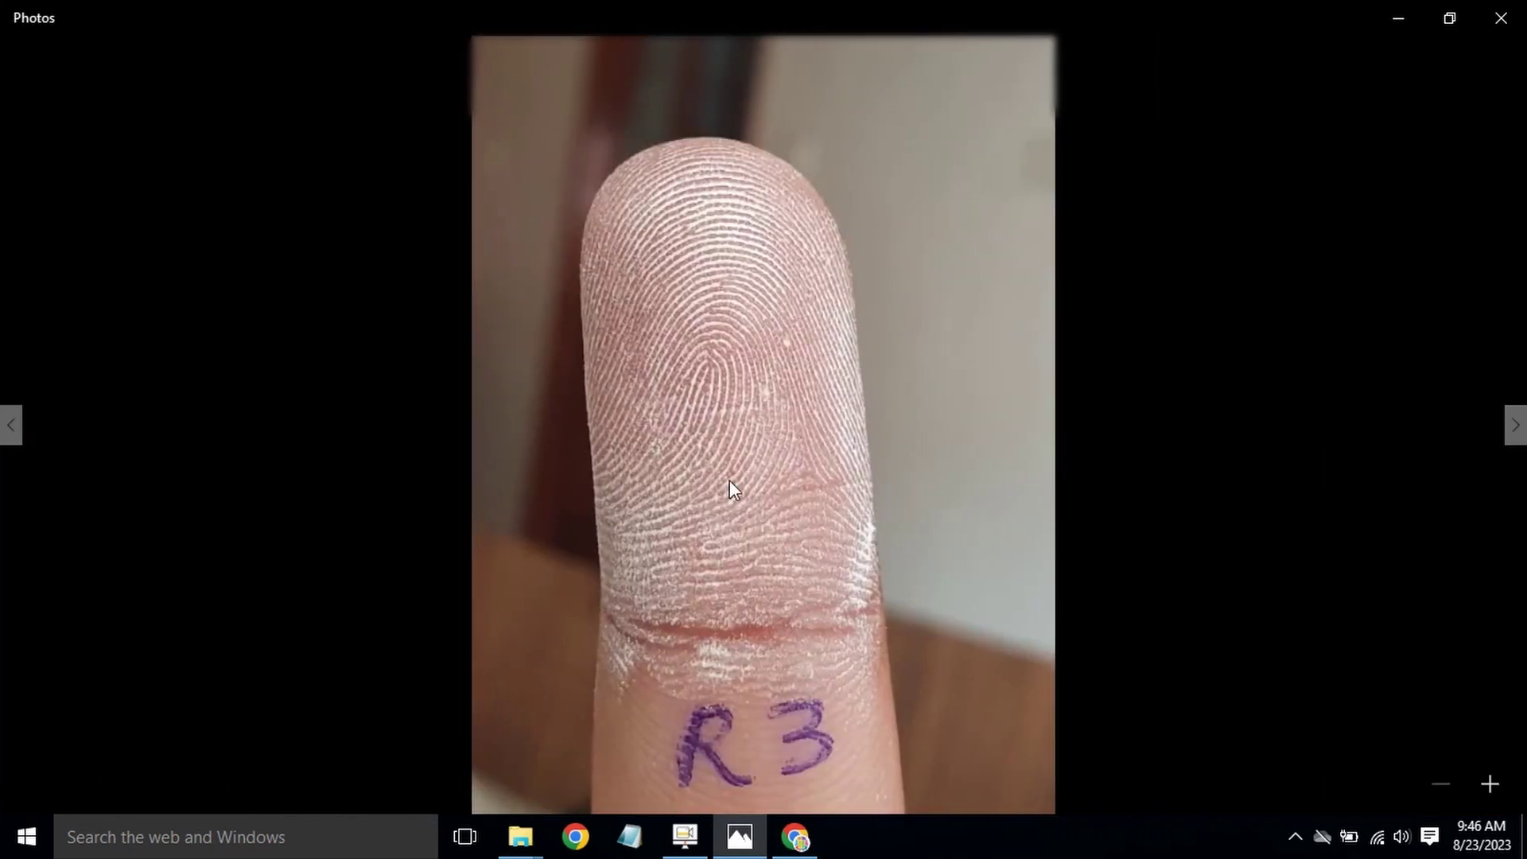
scroll(791, 526, "up", 1)
scroll(791, 526, "up", 1)
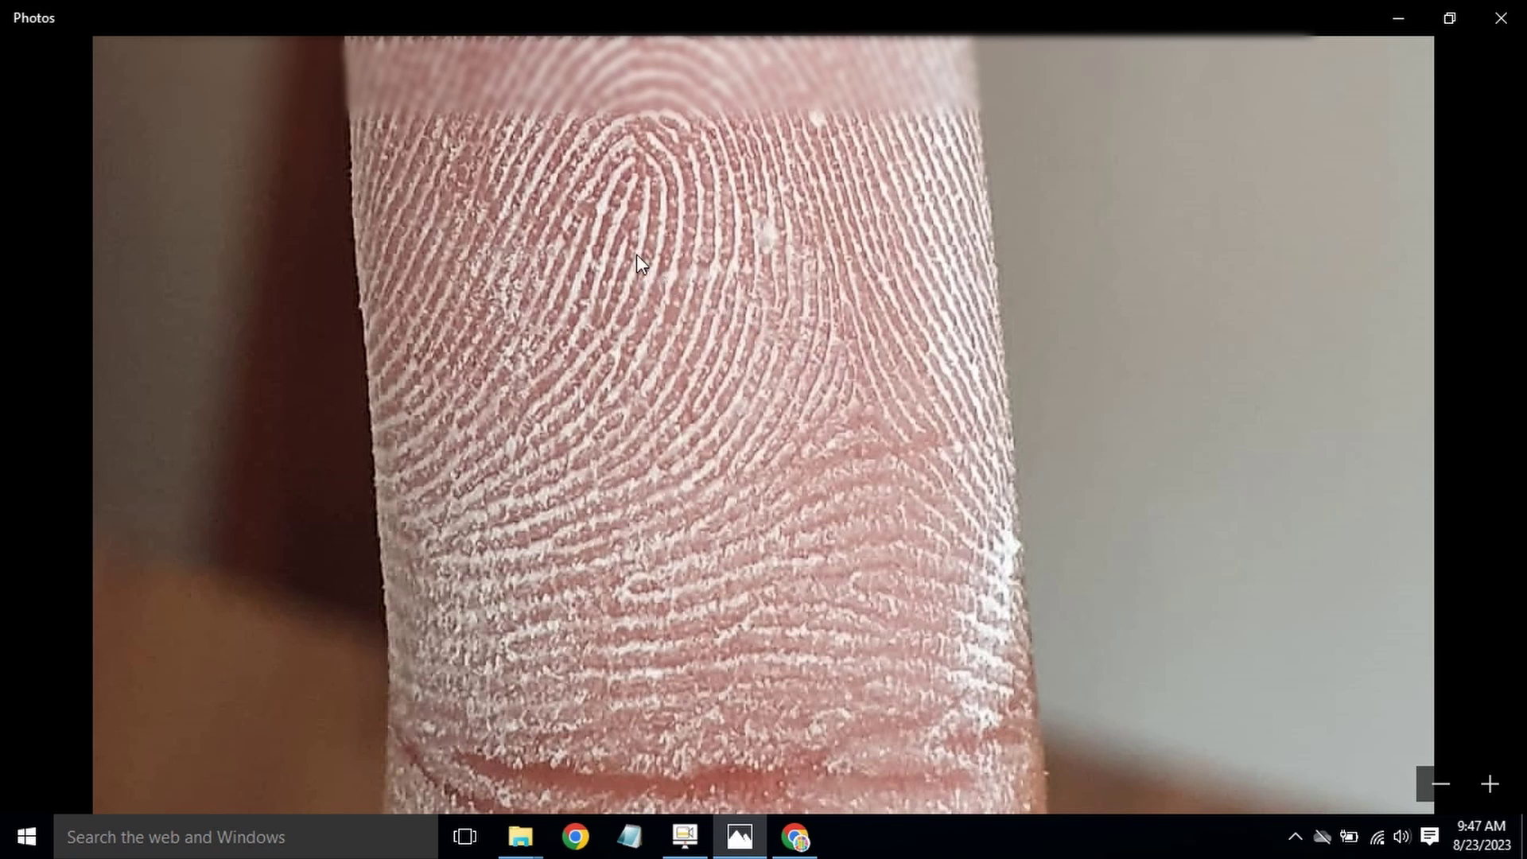
Step: Give R3 pattern L and ridge count 13
left_click(794, 837)
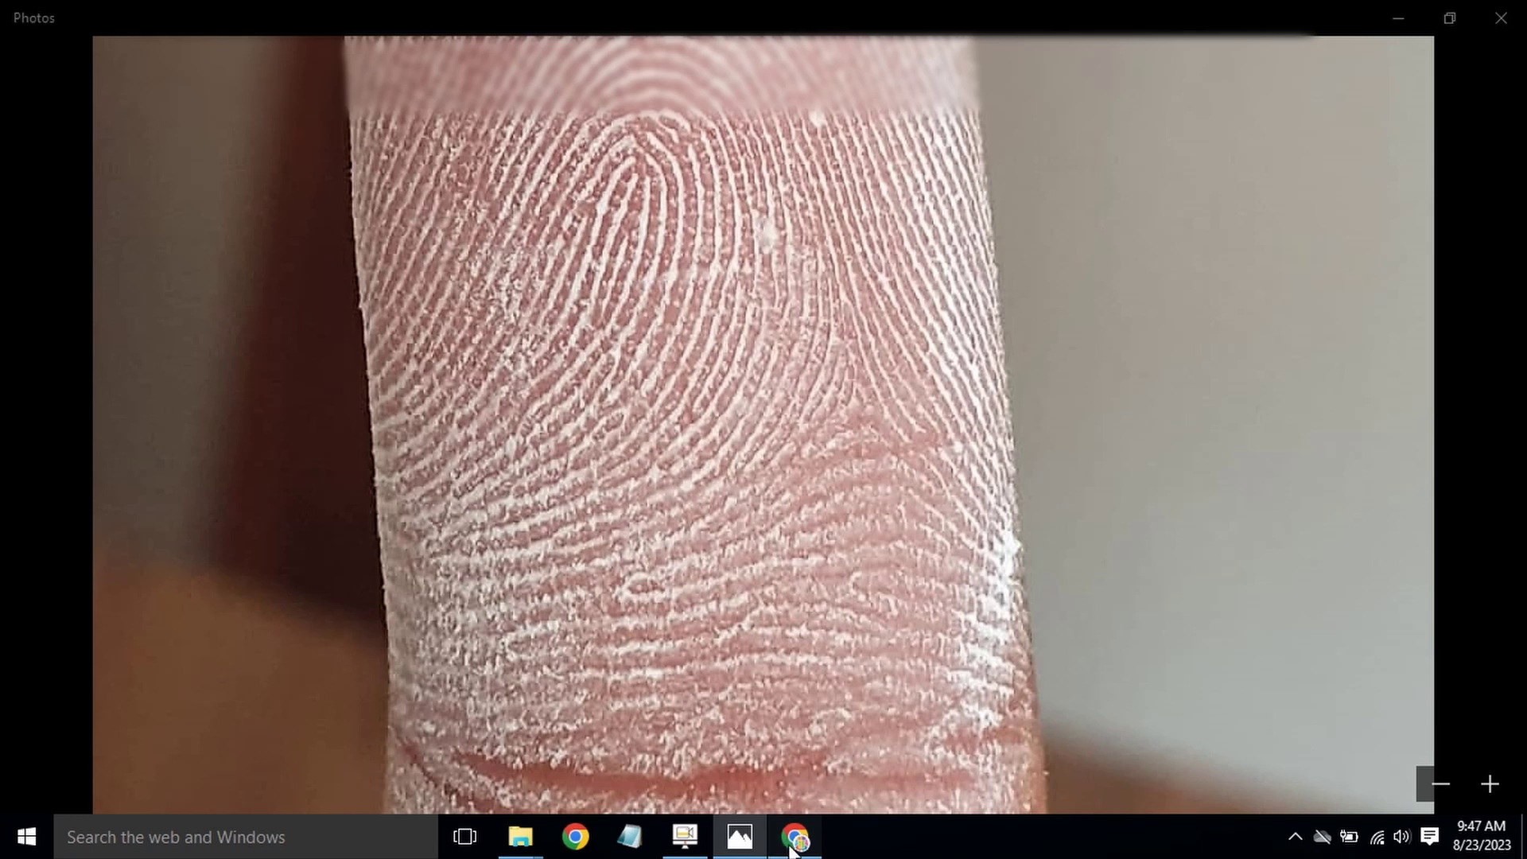
left_click(923, 619)
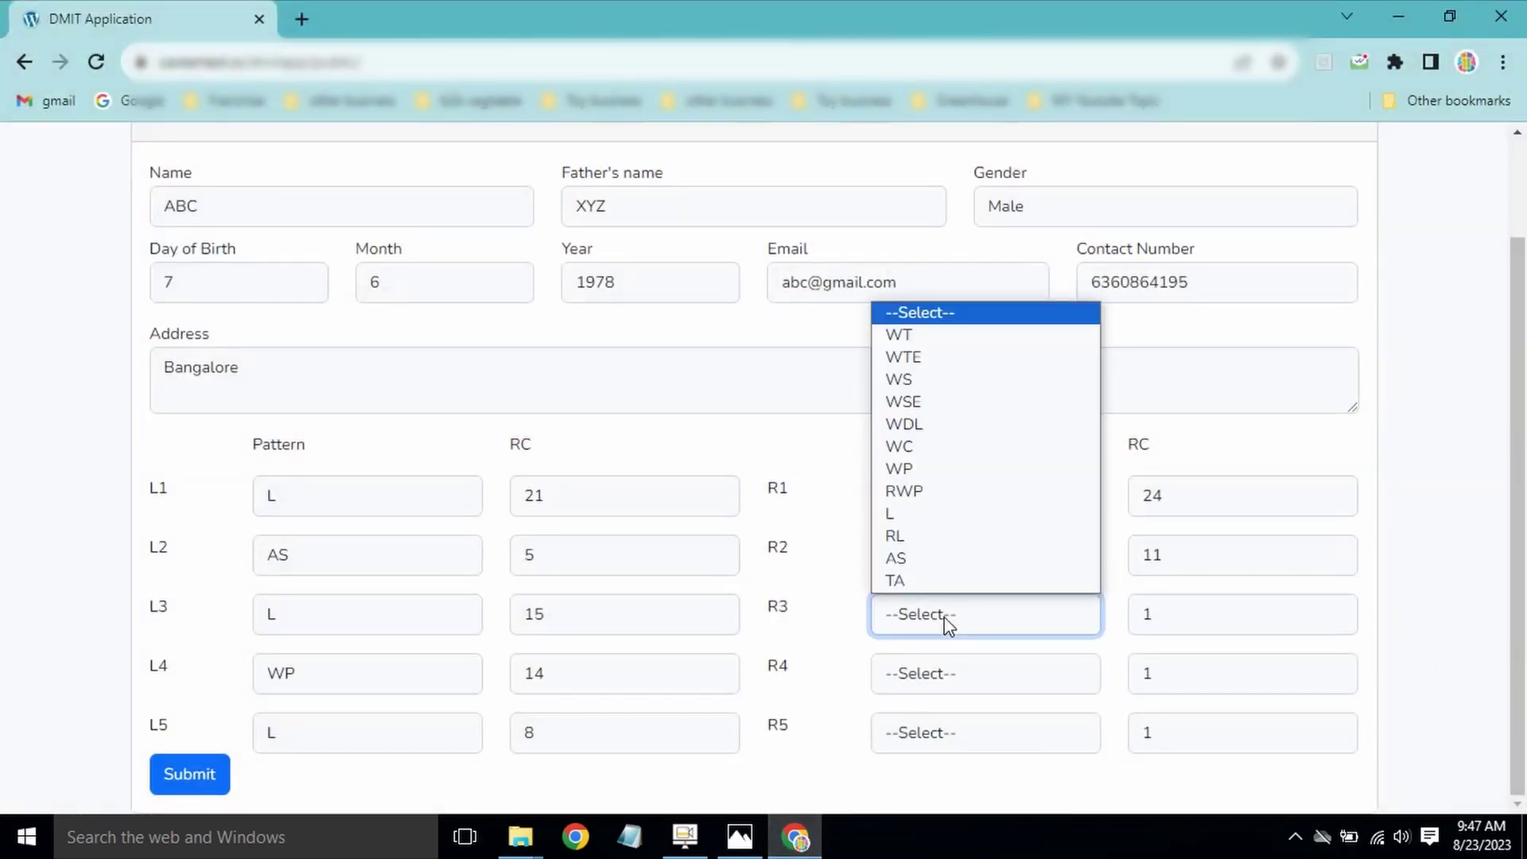
left_click(931, 529)
left_click(1153, 625)
type("3")
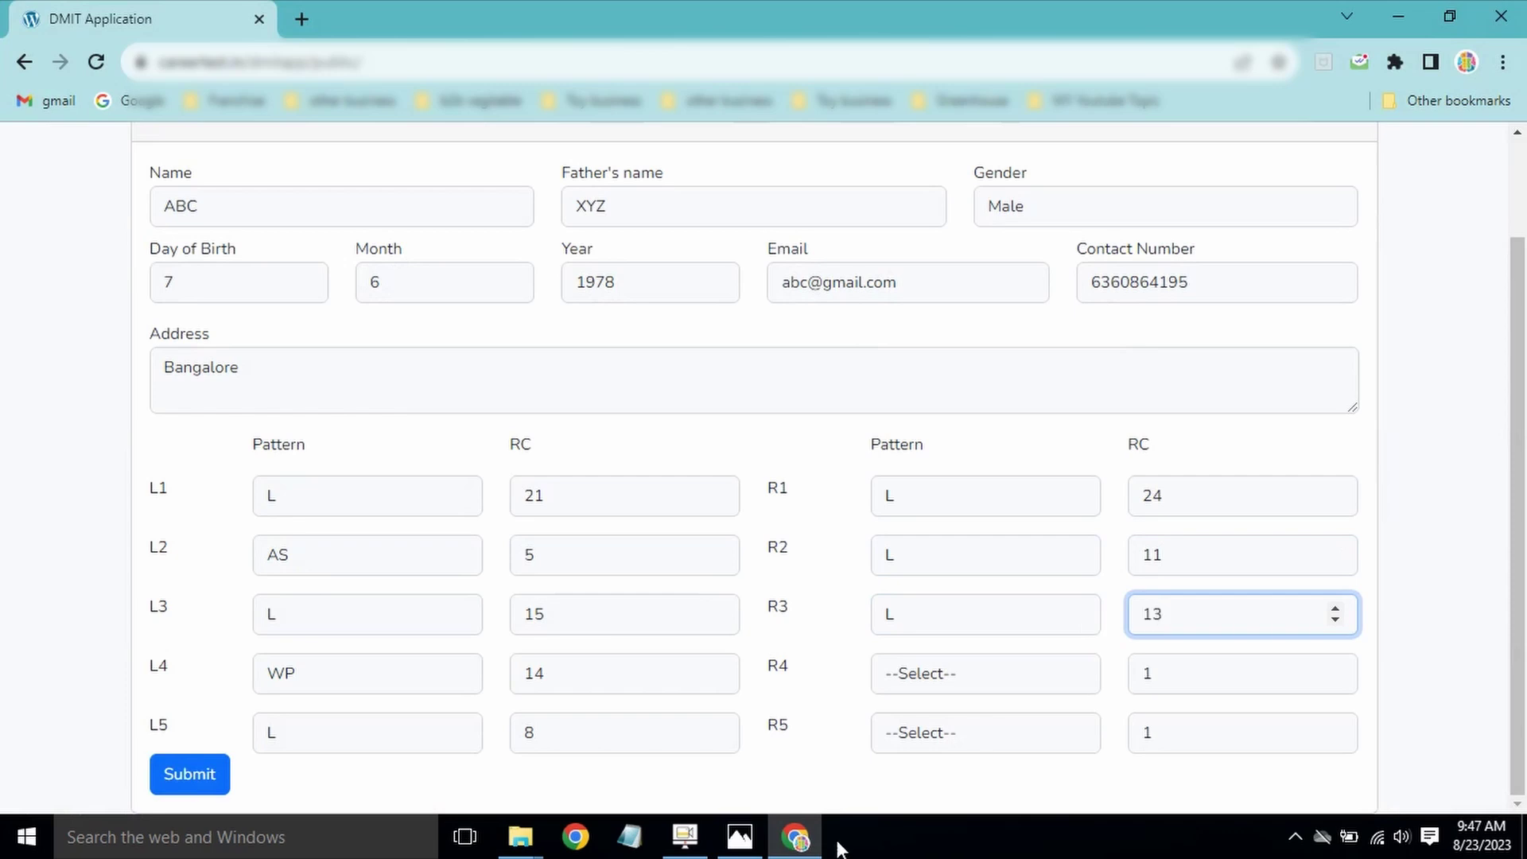
mouse_move(773, 844)
left_click(738, 840)
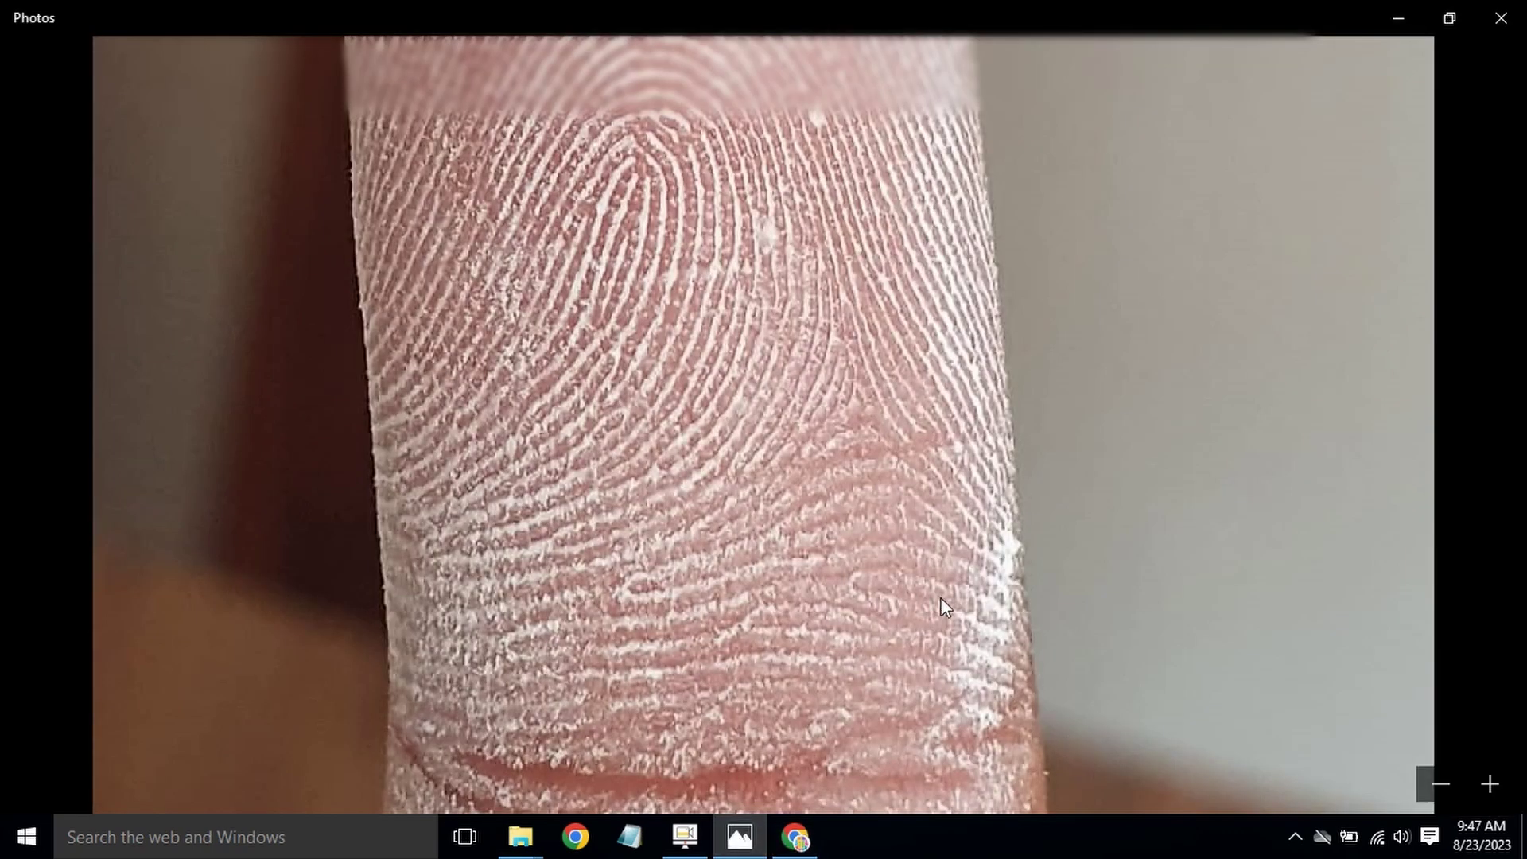
key("Right")
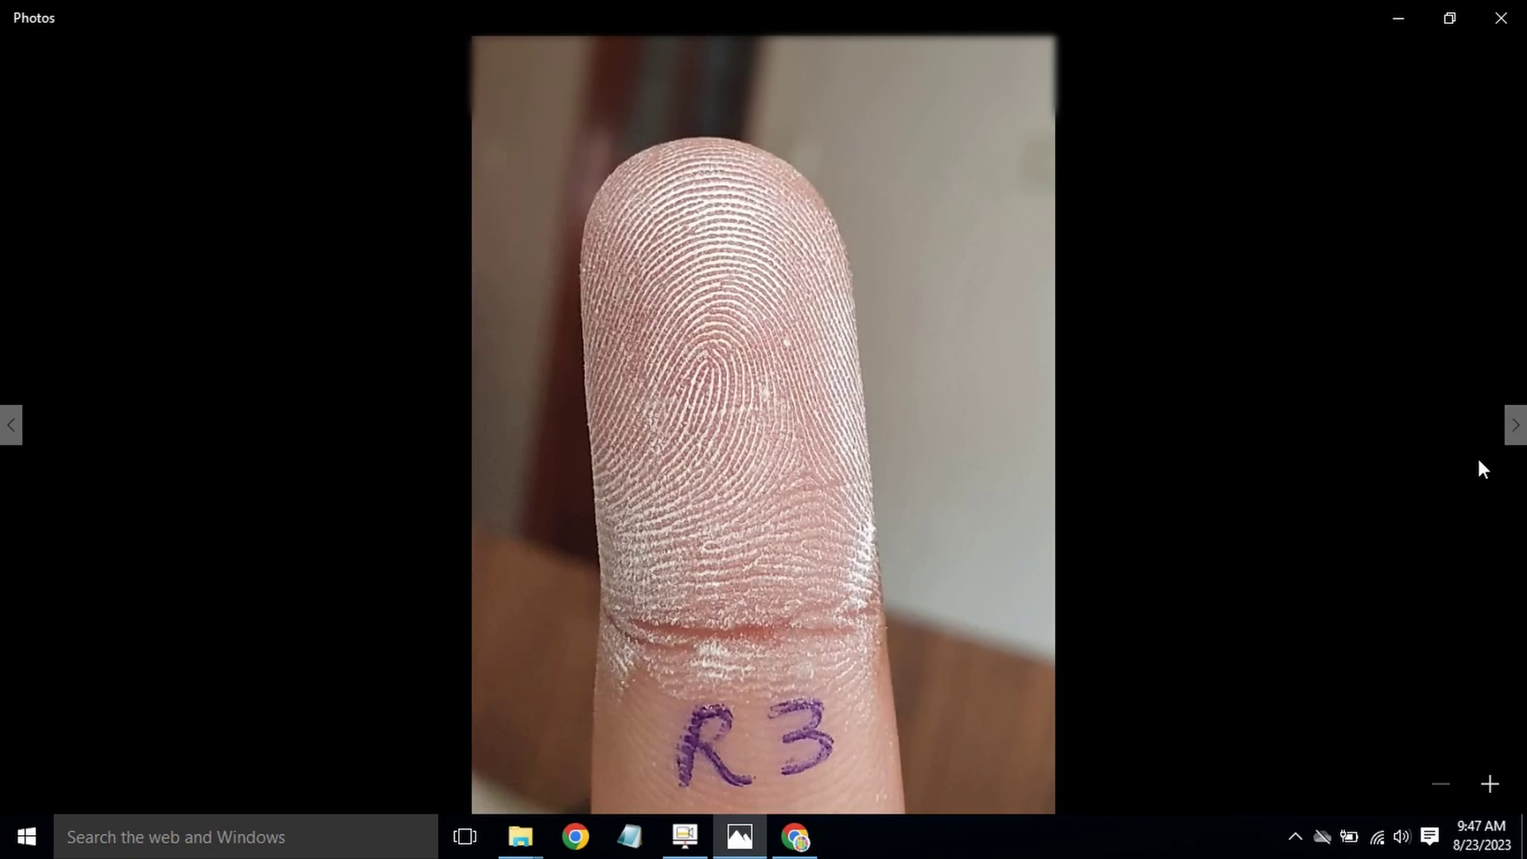
Step: Bring up the R4 fingerprint photo, zoomed and centred on the whorl
left_click(1514, 430)
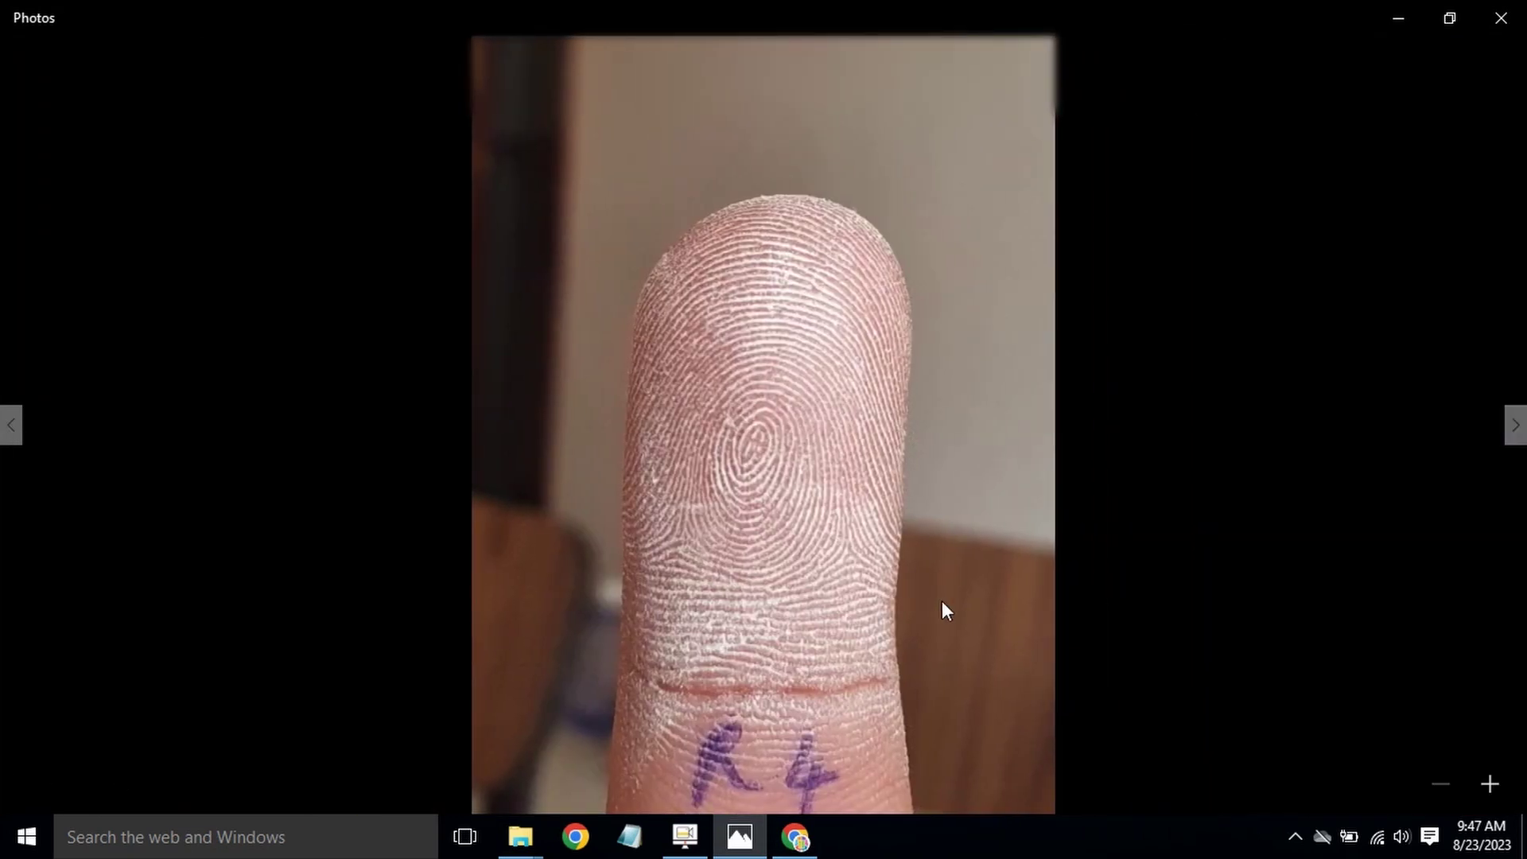
scroll(910, 594, "up", 5)
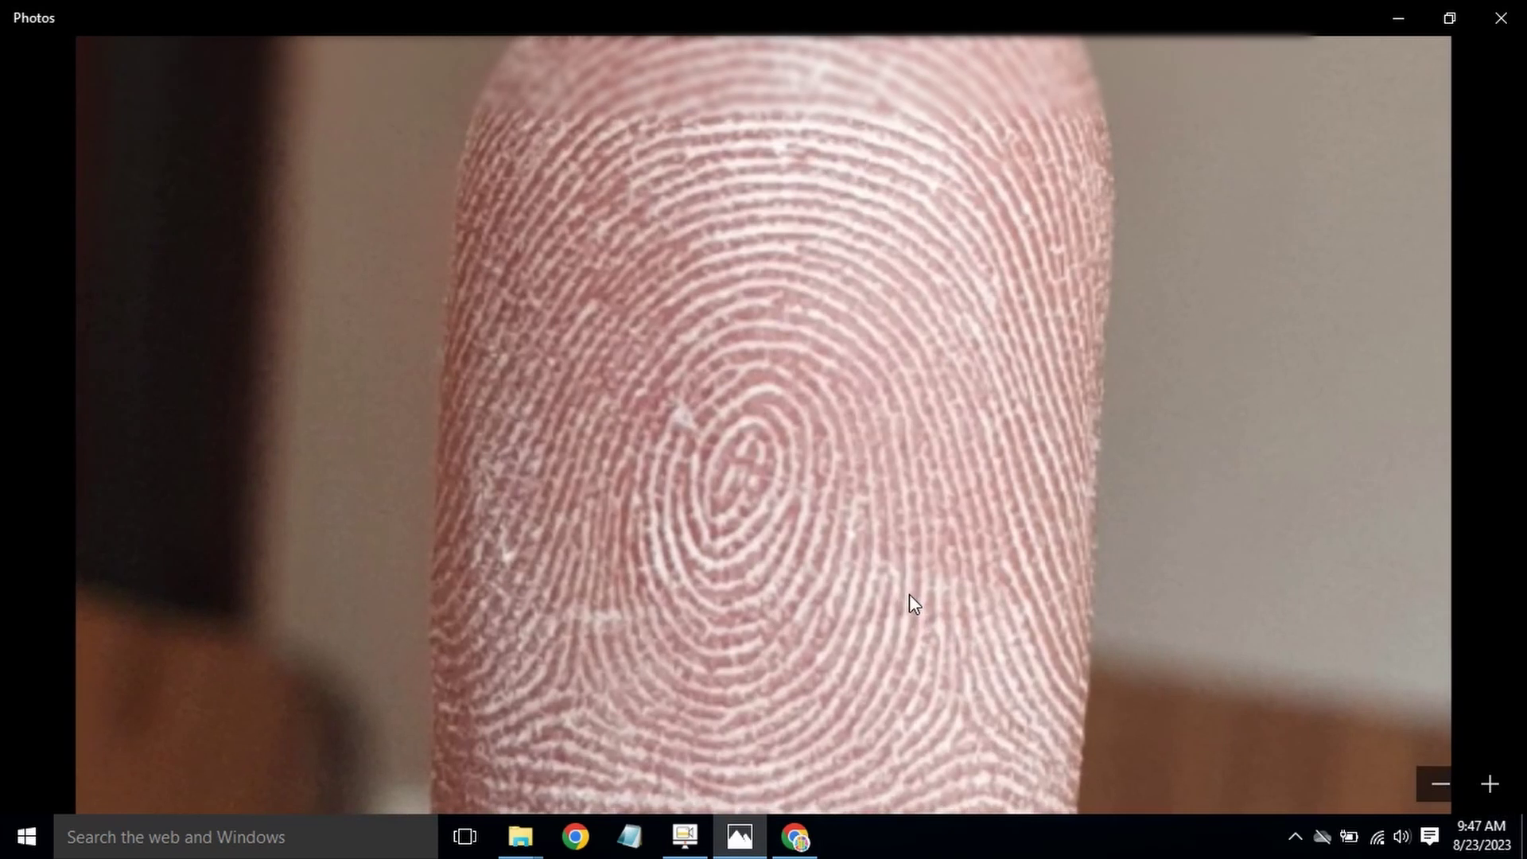
left_click_drag(910, 594, 897, 389)
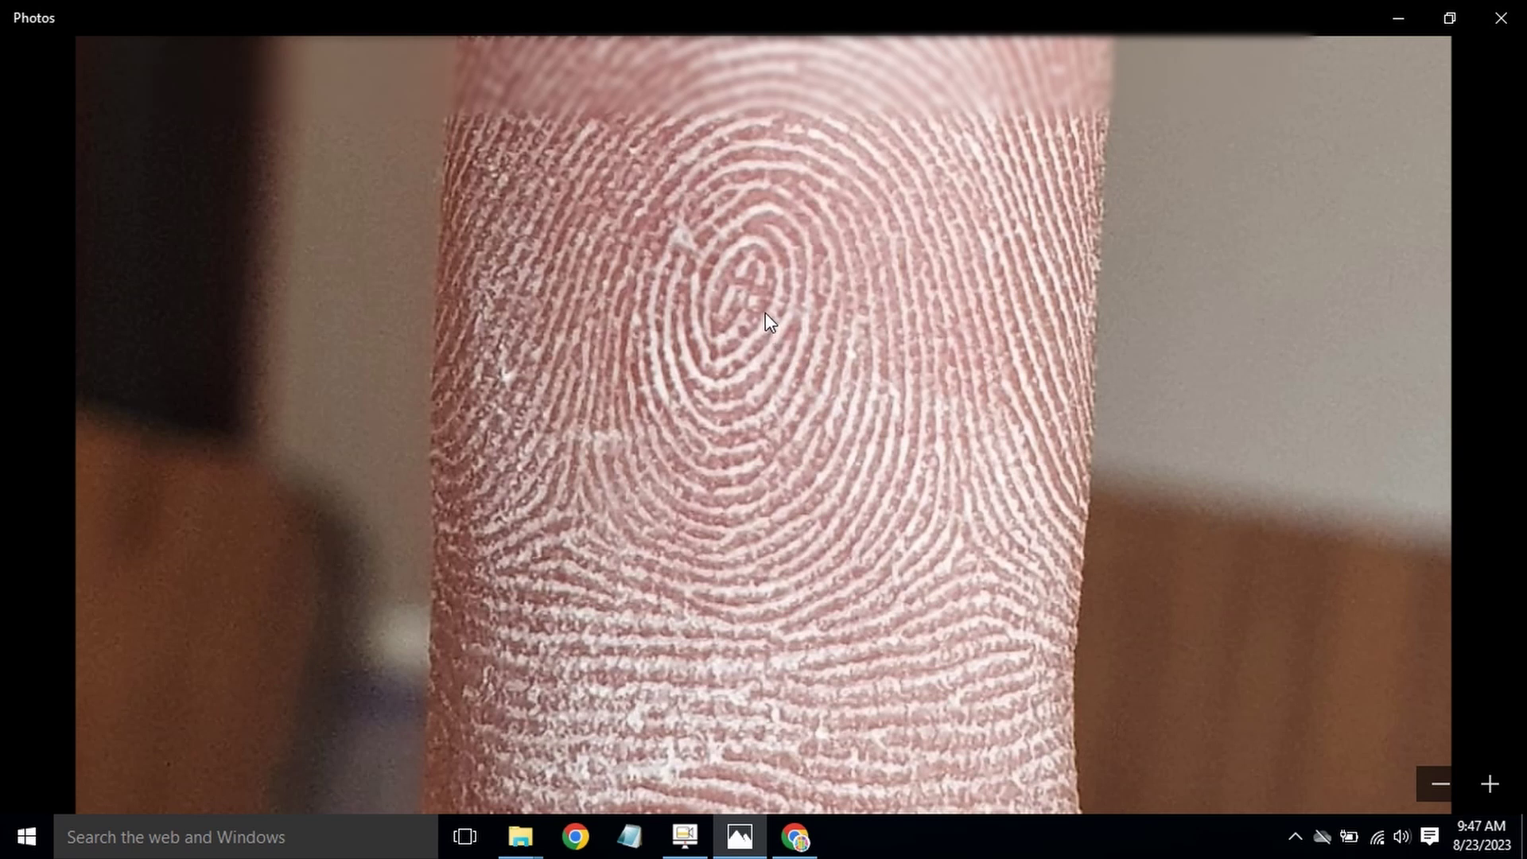
Step: Record R4 in the DMIT form as pattern WSE with ridge count 16
left_click(794, 835)
left_click(1015, 673)
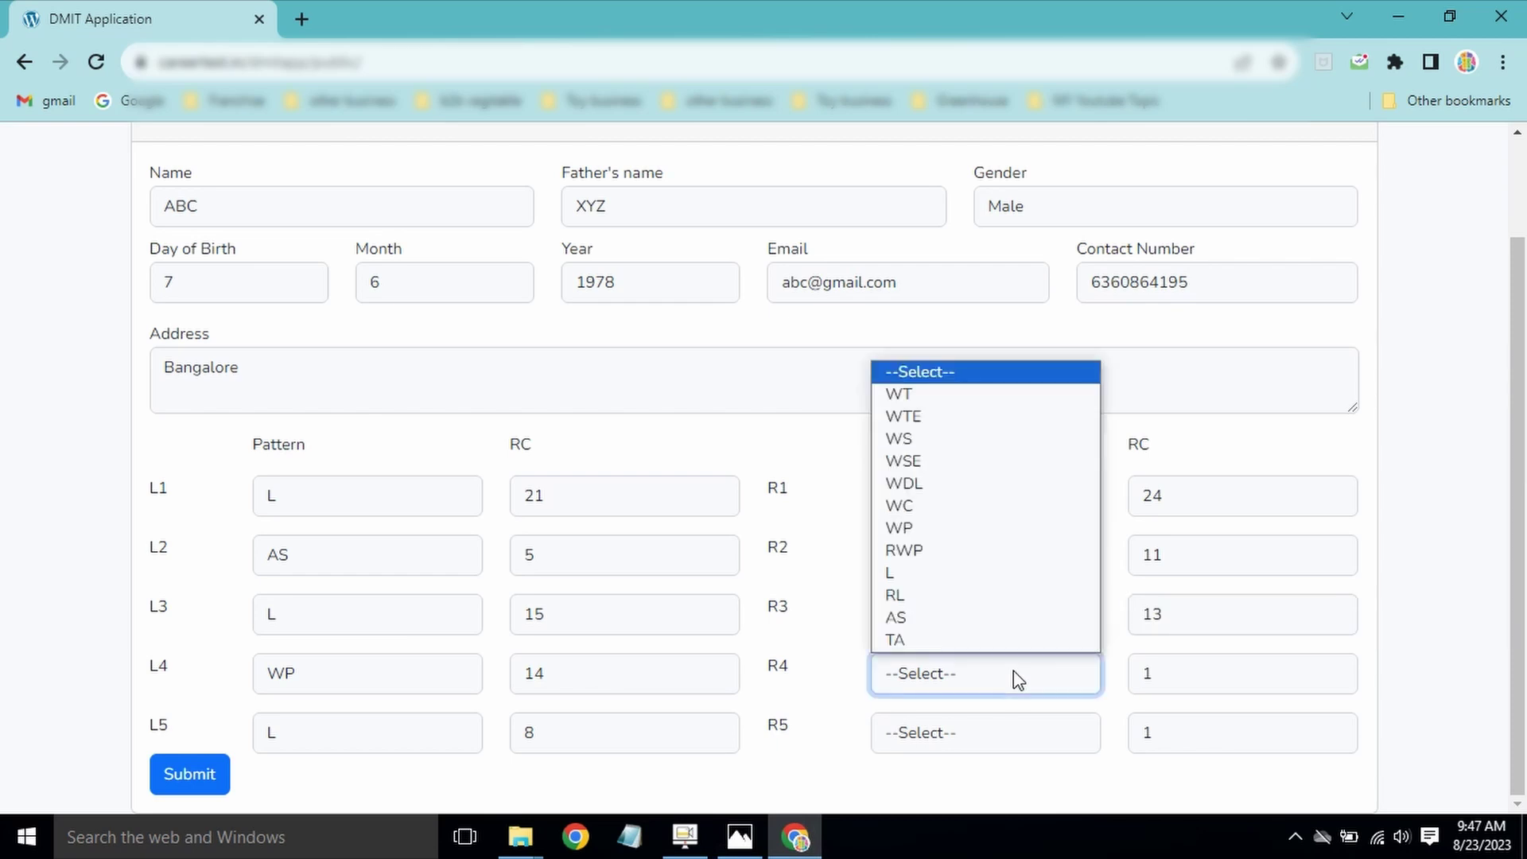
left_click(954, 463)
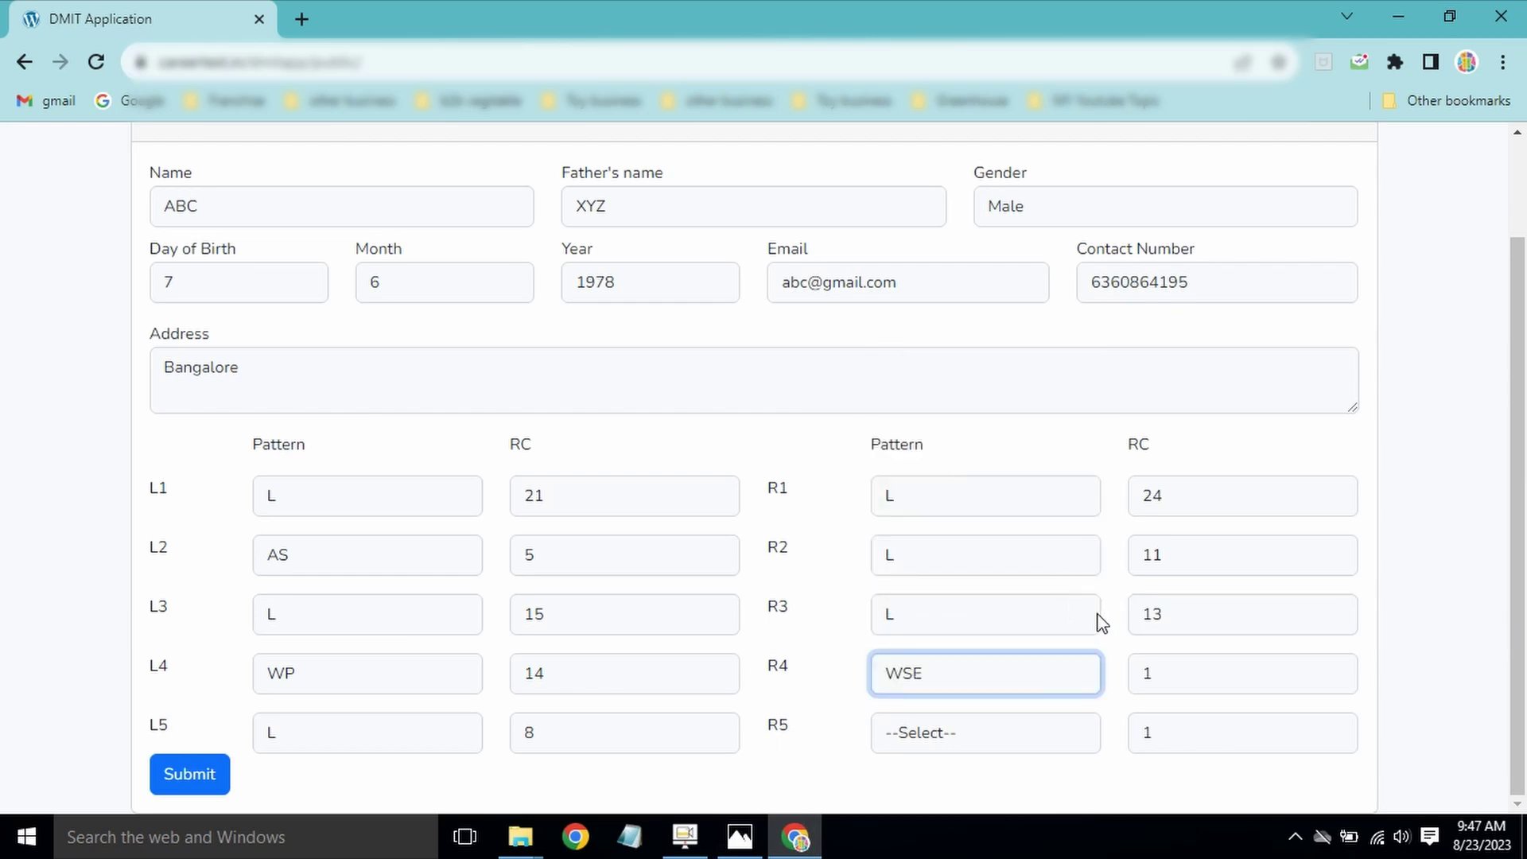
left_click(1182, 673)
type("6")
Step: Show the R5 fingerprint photo, zoomed in on the R5 mark
left_click(740, 835)
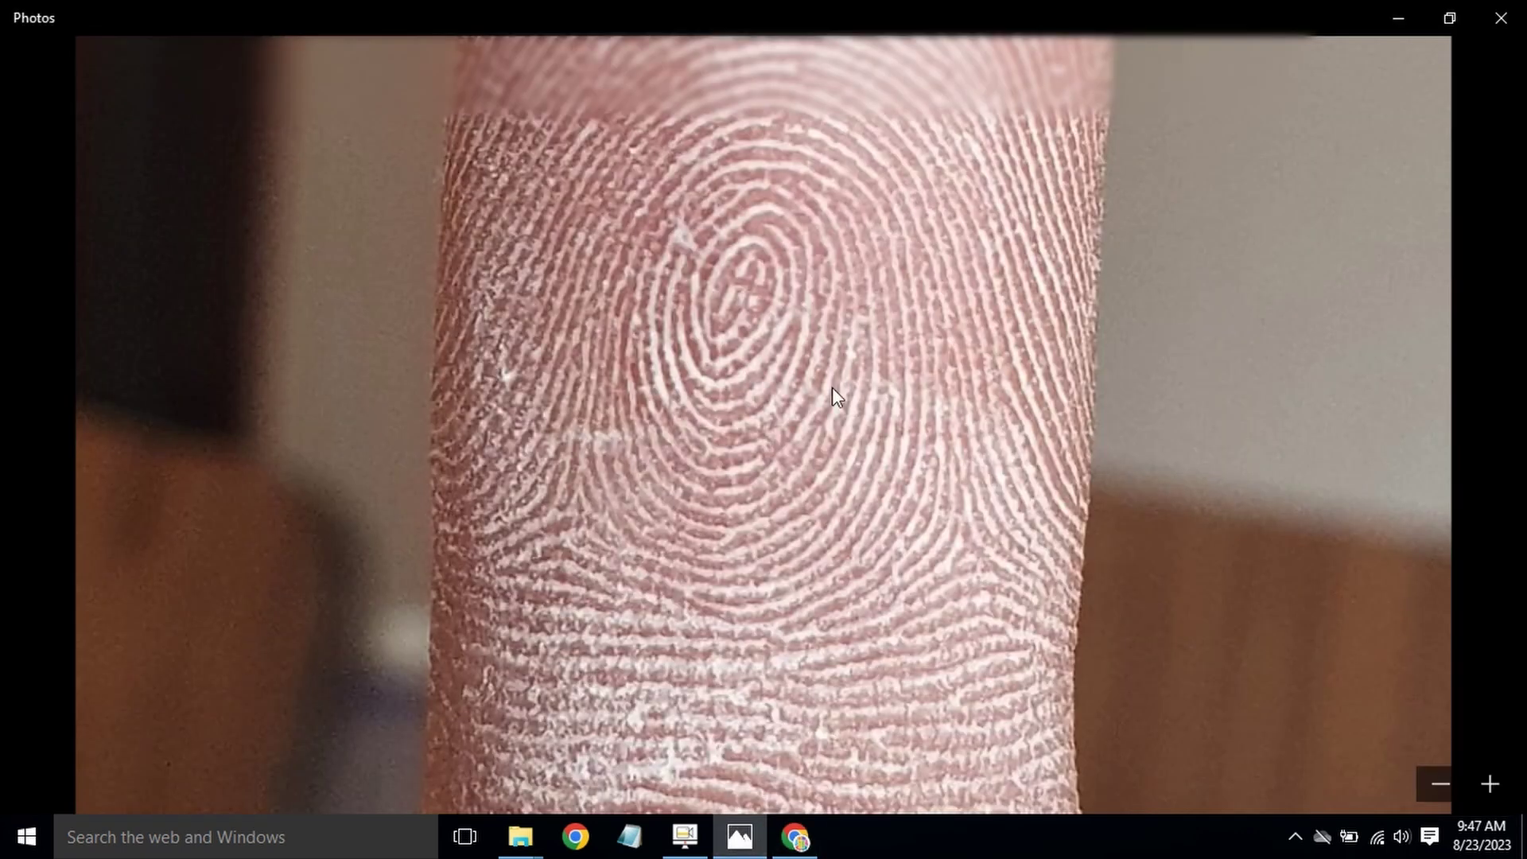
scroll(838, 386, "down", 3)
left_click(1514, 422)
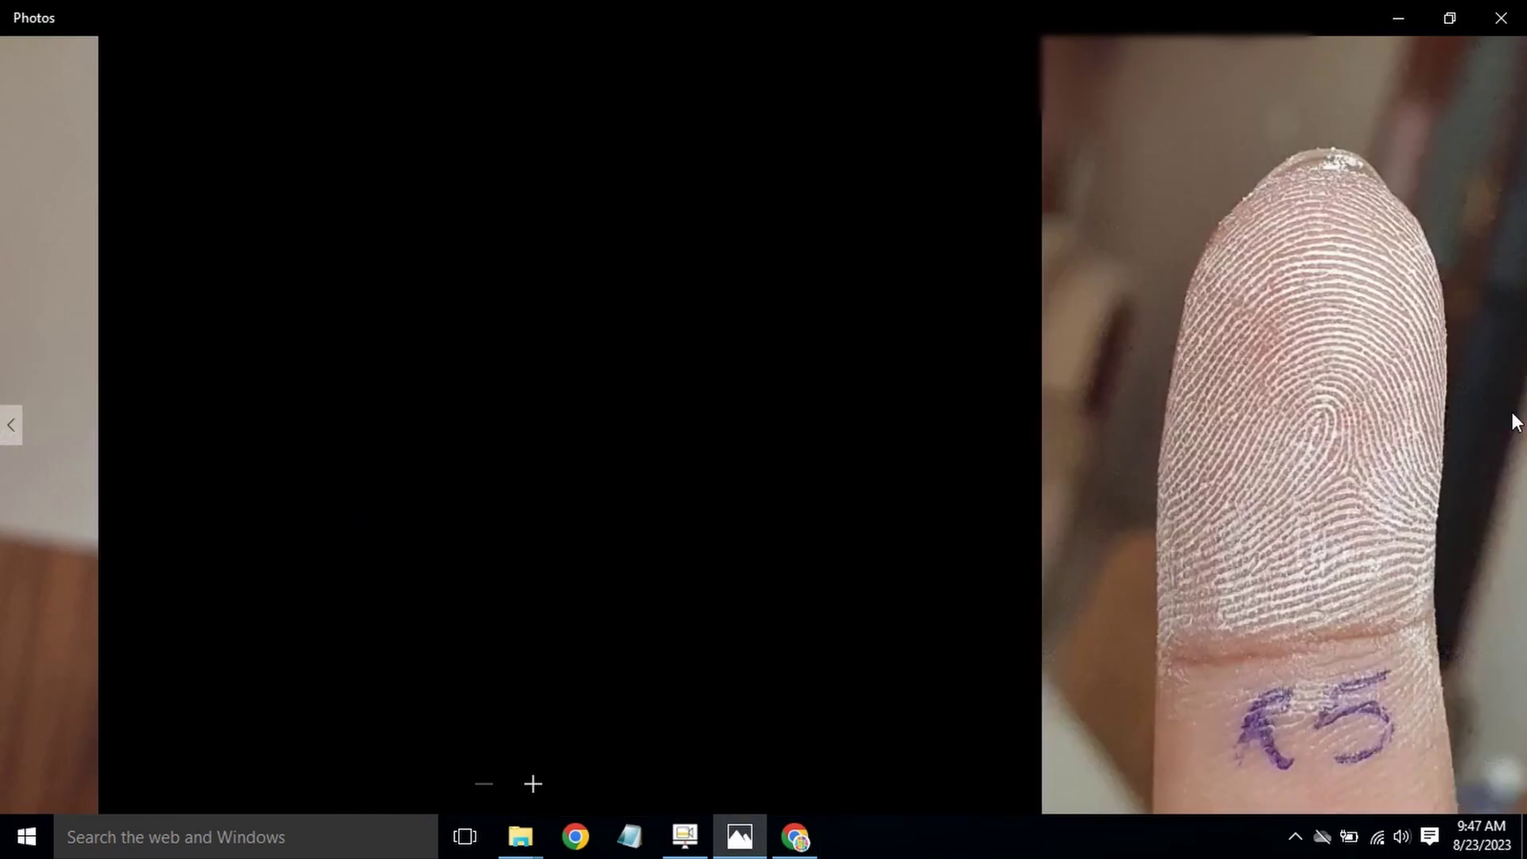
scroll(865, 617, "up", 4)
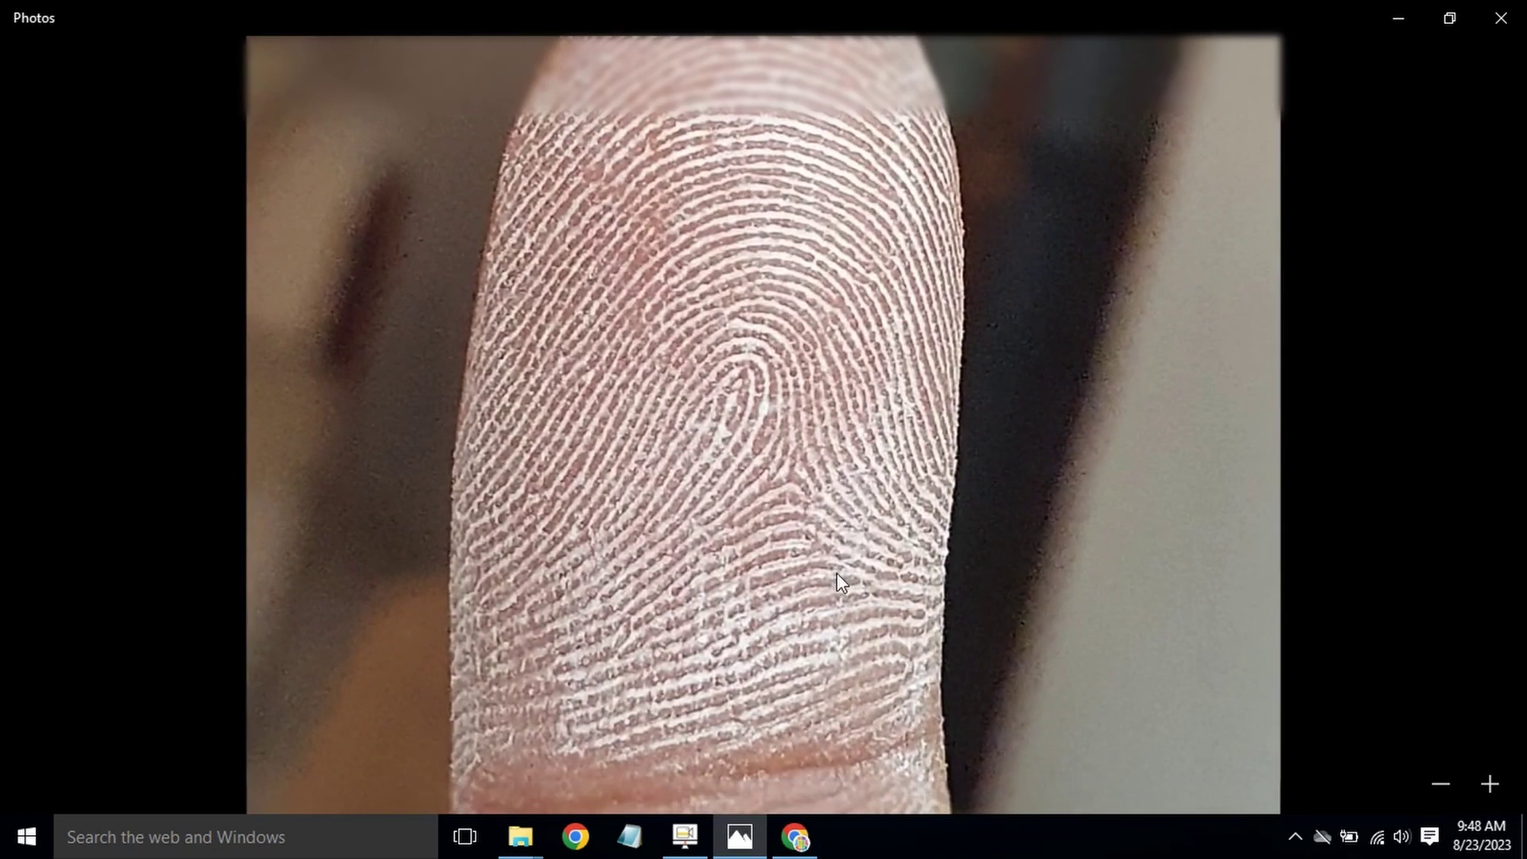
left_click_drag(837, 575, 828, 382)
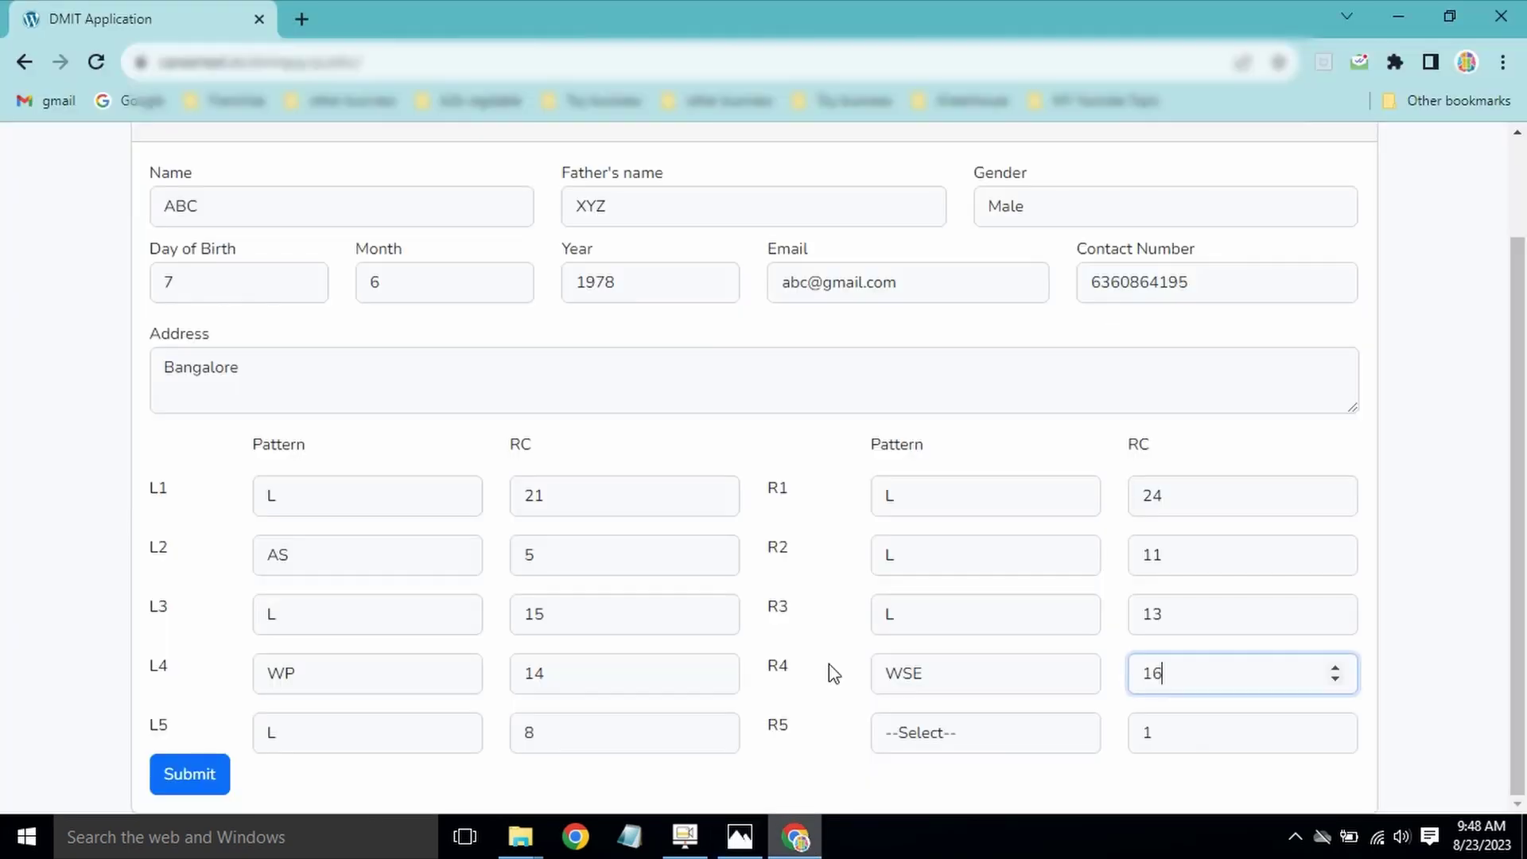
Step: Set the R5 row to pattern L and ridge count 7
left_click(826, 701)
left_click(951, 732)
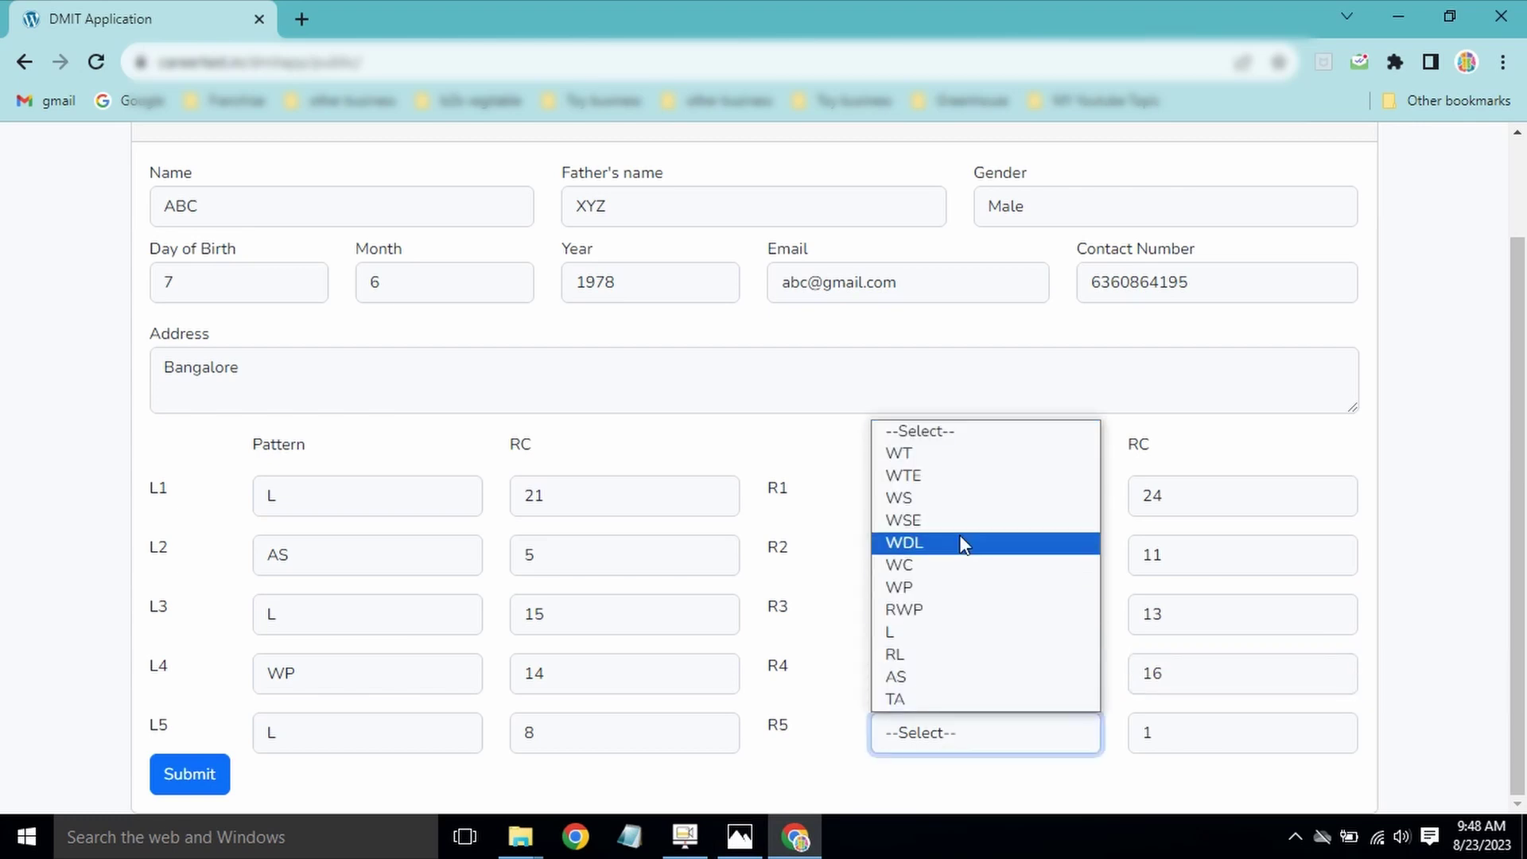
left_click(946, 637)
key("Tab")
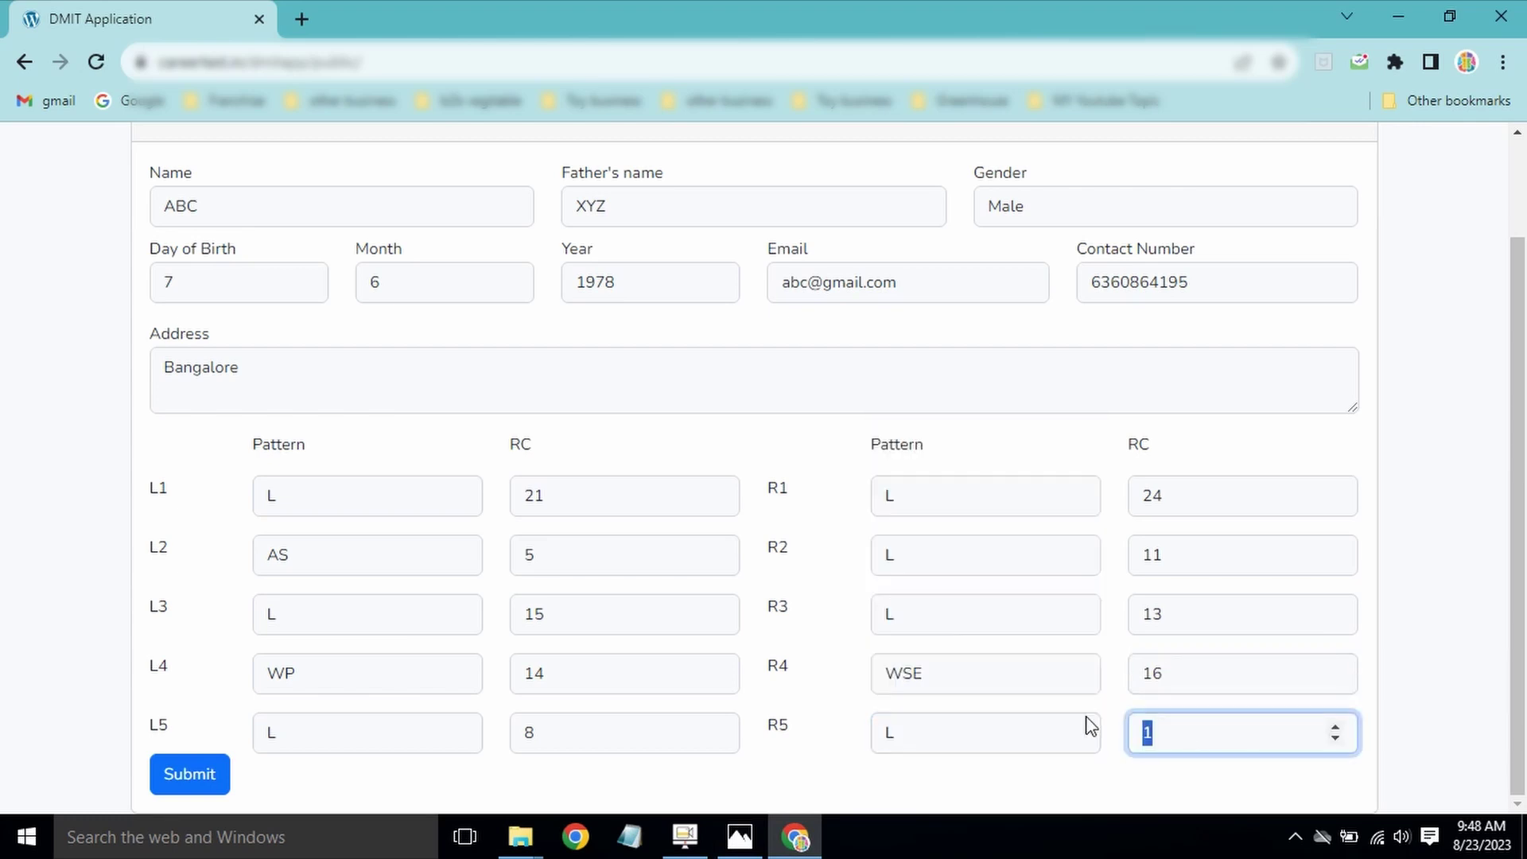
type("7")
Step: Submit the completed DMIT form so it shows 'Saving data...'
left_click(203, 781)
scroll(1521, 472, "down", 1)
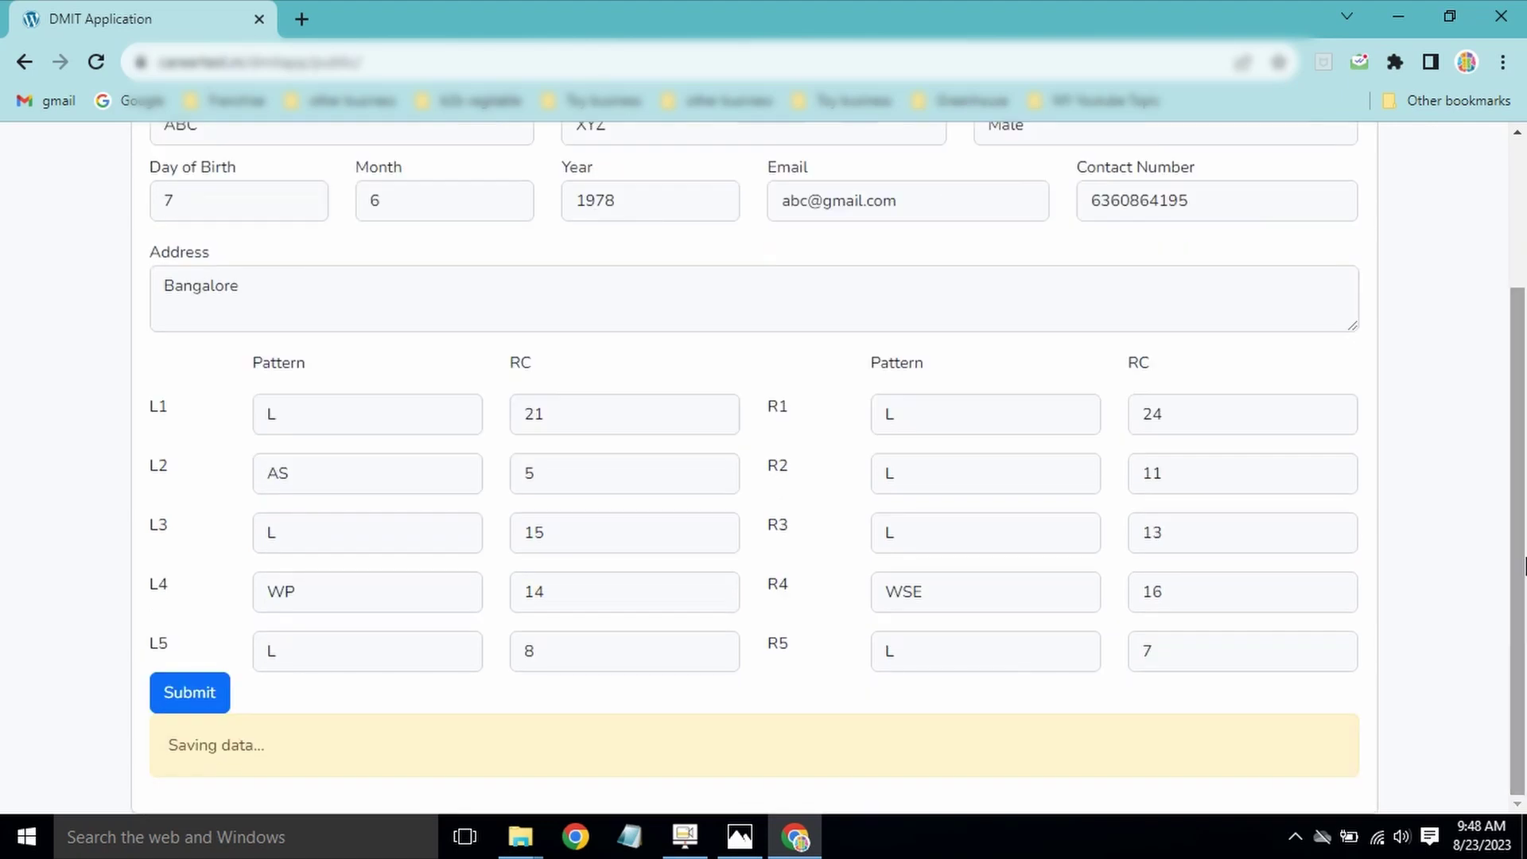